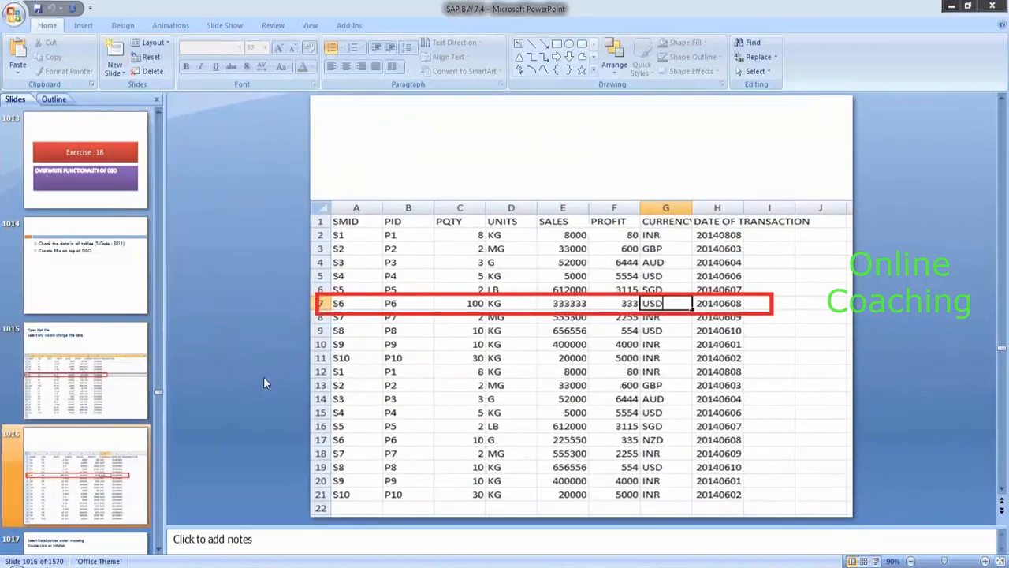
- Switch to the SAP session in Remote Desktop and run transaction RSA11
{"action": "scroll", "coordinate": [263, 383], "scroll_direction": "down", "scroll_amount": 1}
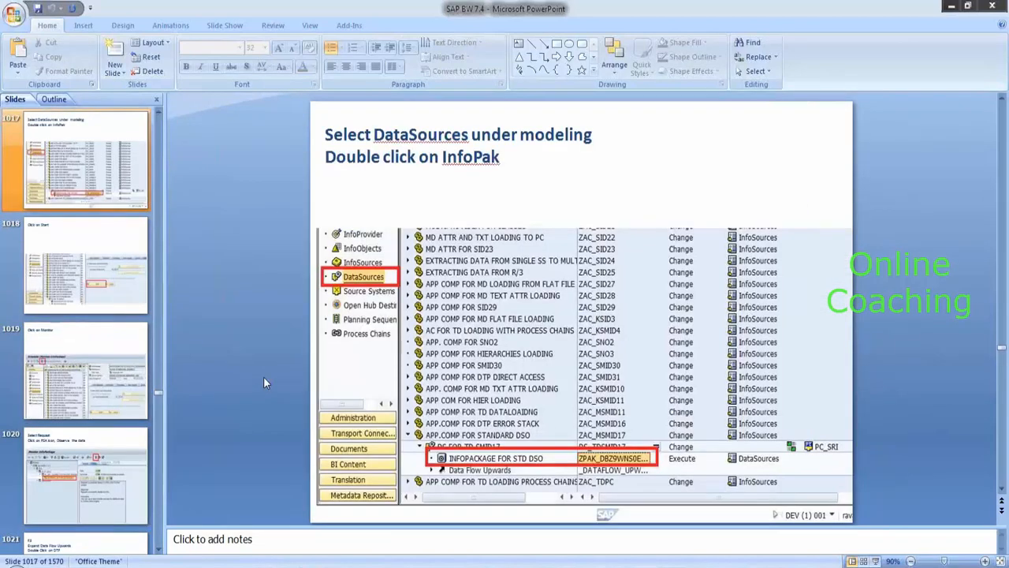
{"action": "scroll", "coordinate": [264, 383], "scroll_direction": "up", "scroll_amount": 1}
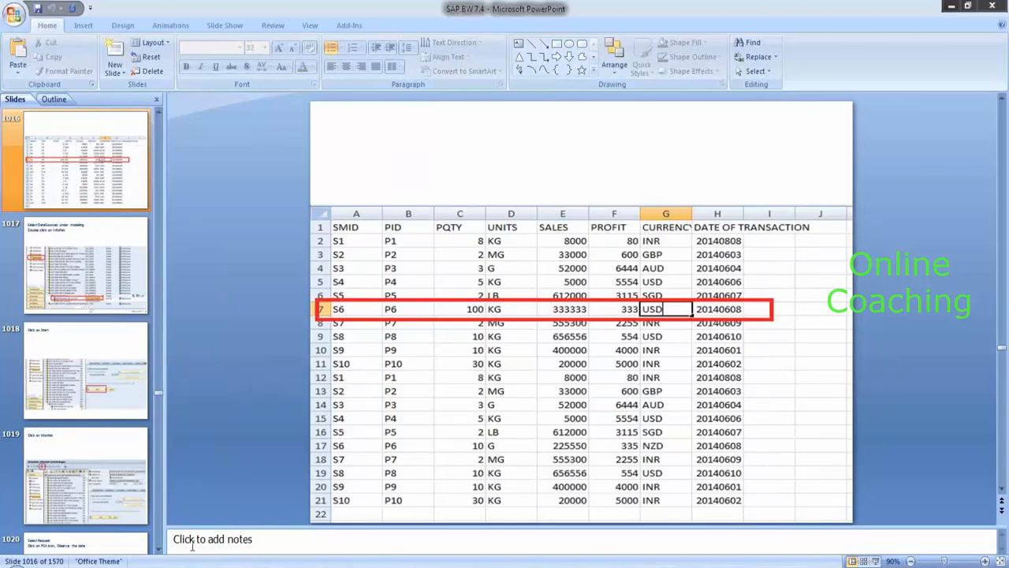
{"action": "left_click", "coordinate": [16, 566]}
{"action": "mouse_move", "coordinate": [93, 299]}
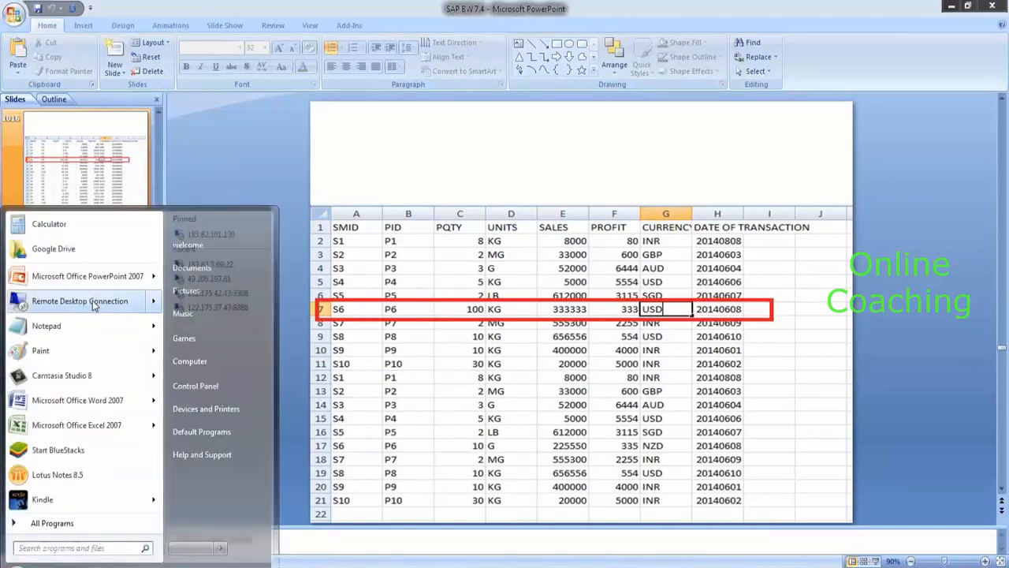
{"action": "left_click", "coordinate": [216, 234]}
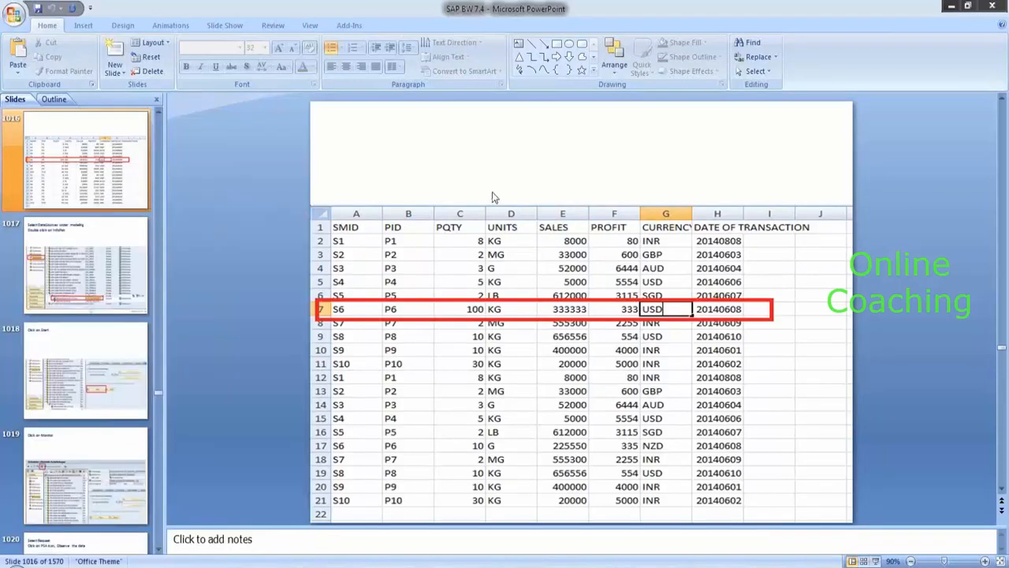
{"action": "left_click", "coordinate": [117, 36]}
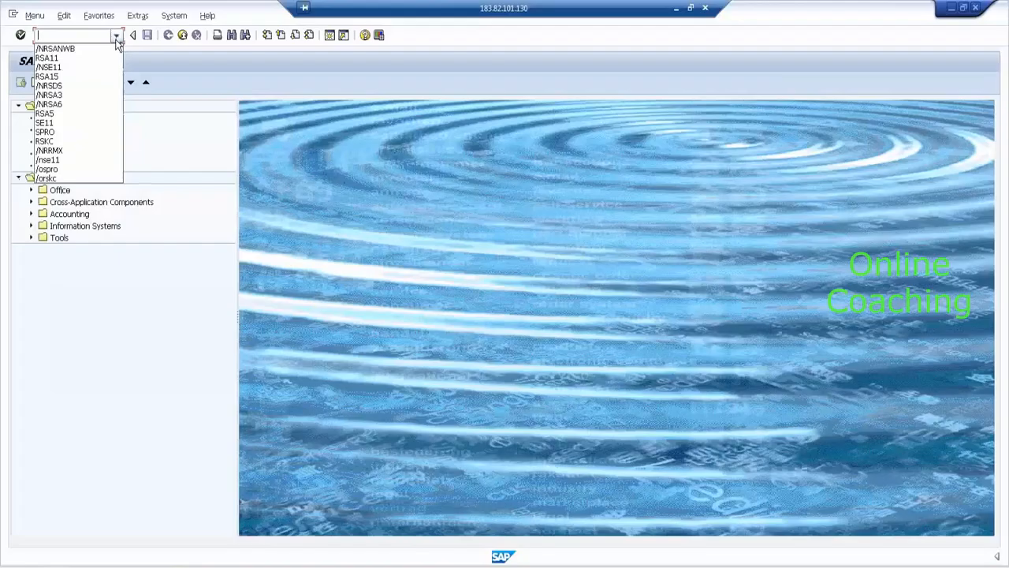
{"action": "left_click", "coordinate": [113, 59]}
{"action": "left_click", "coordinate": [20, 36]}
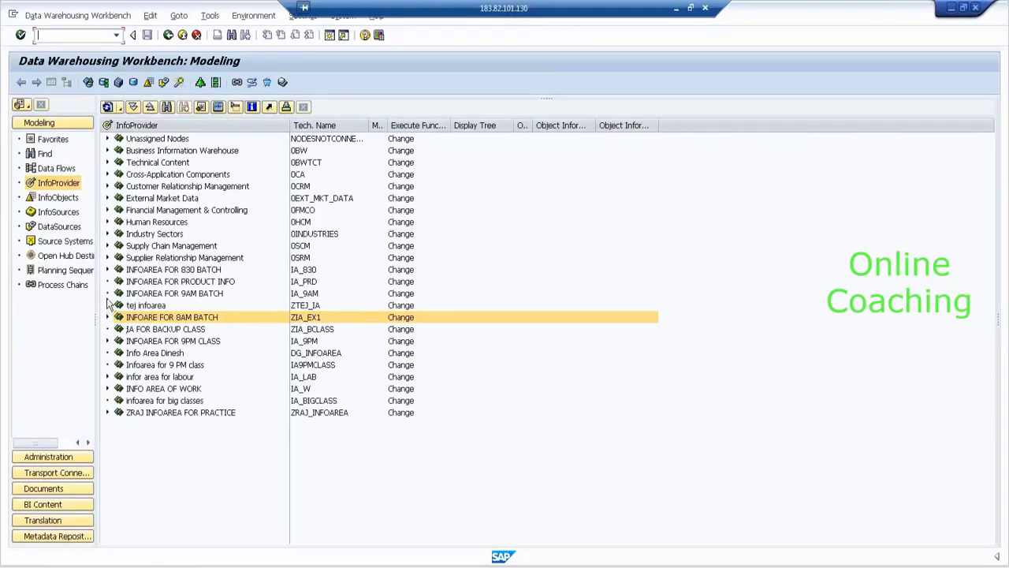
- Open the data display selection for STD DSO FOR 9PM BATCH under INFOAREA FOR 9PM CLASS
{"action": "left_click", "coordinate": [107, 342]}
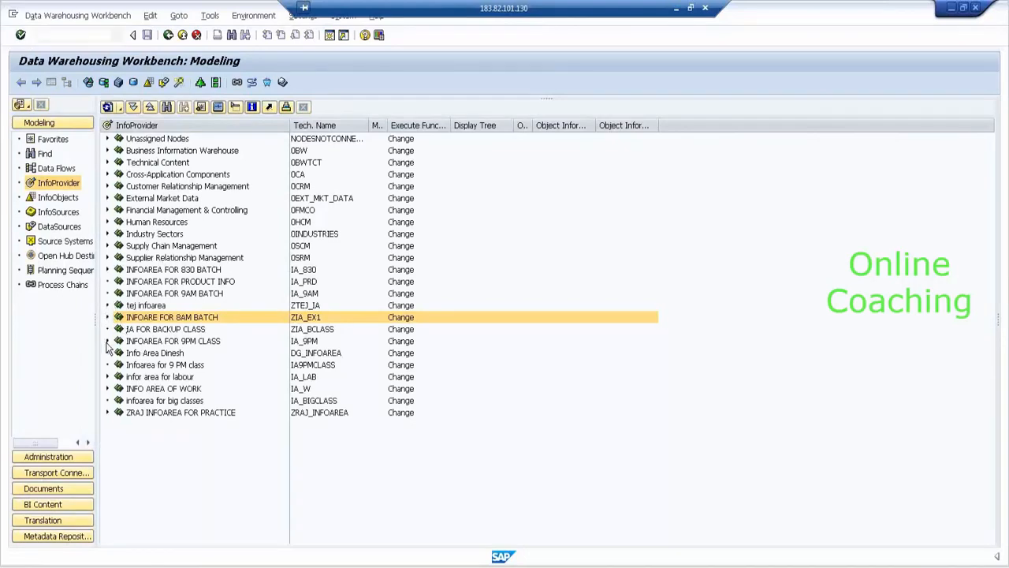
{"action": "left_click", "coordinate": [178, 413]}
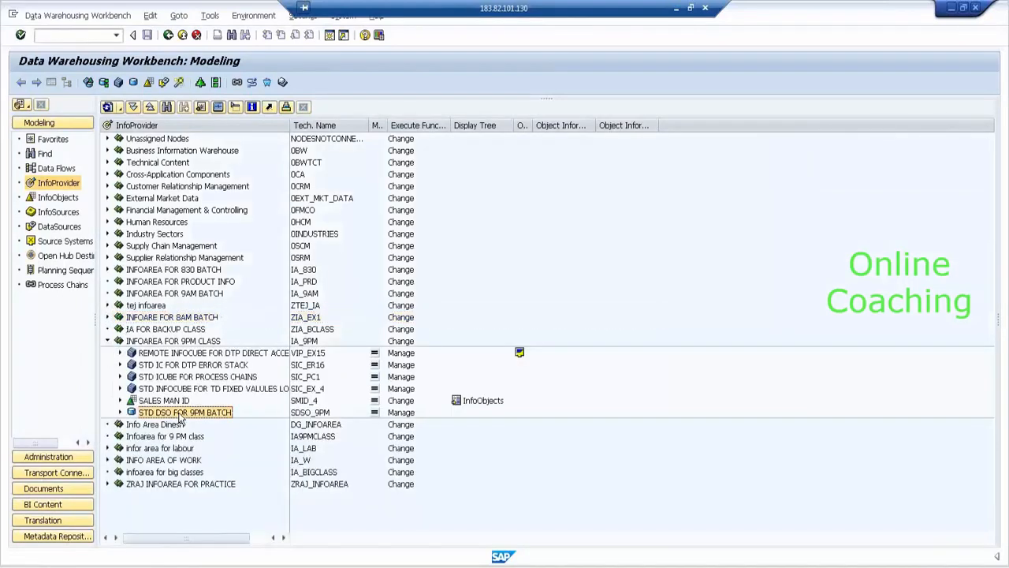
{"action": "right_click", "coordinate": [222, 416]}
{"action": "left_click", "coordinate": [274, 299]}
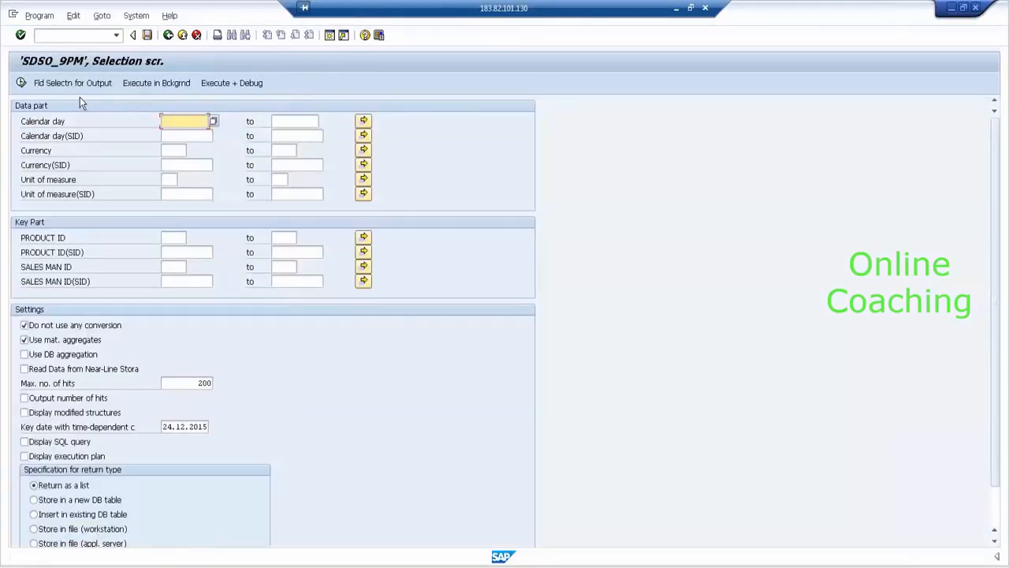
- Add PRODUCT ID and SALES MAN ID to the output fields and list the DSO's data
{"action": "left_click", "coordinate": [78, 84]}
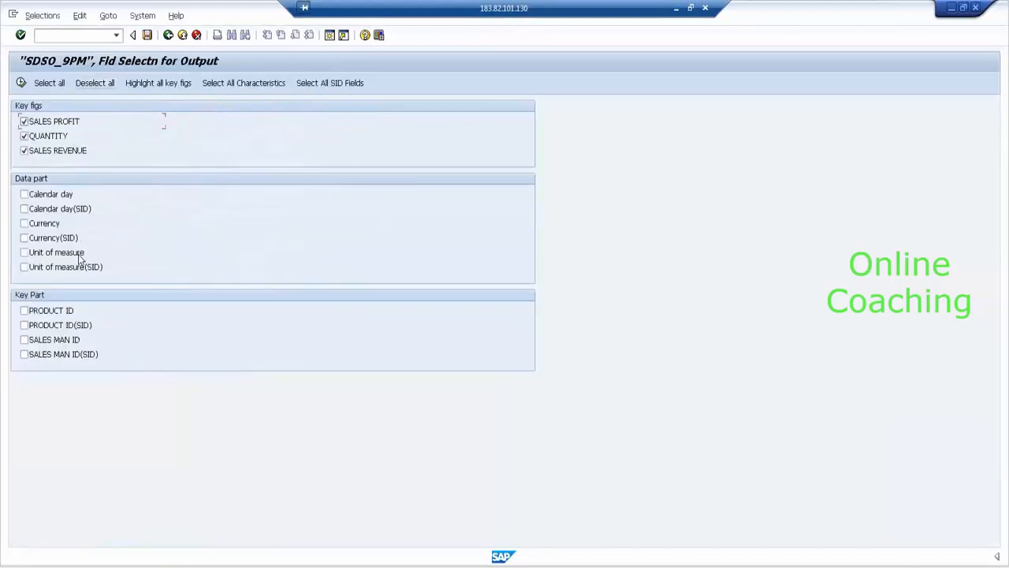
{"action": "left_click", "coordinate": [63, 313]}
{"action": "left_click", "coordinate": [78, 341]}
{"action": "left_click", "coordinate": [21, 84]}
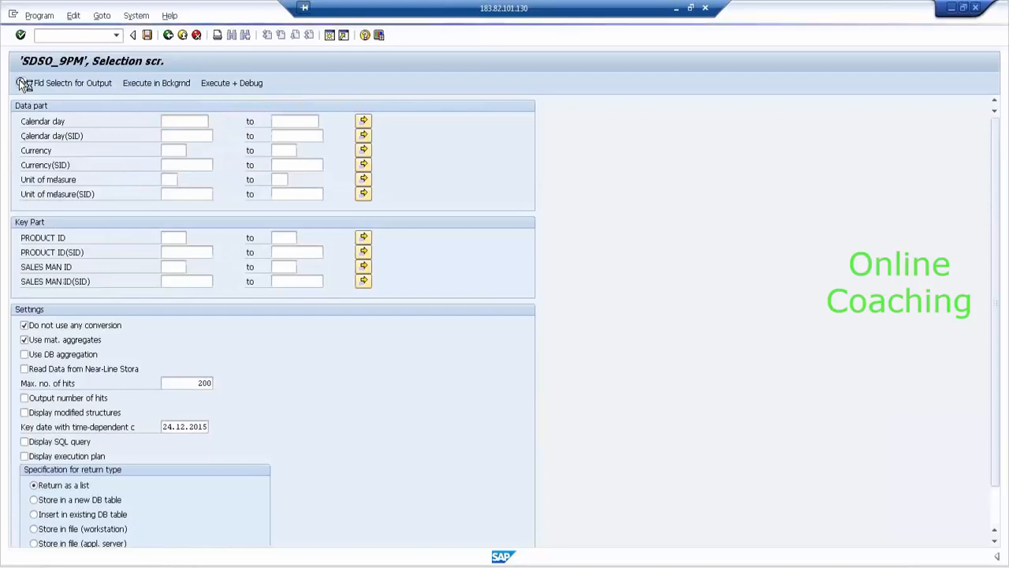
{"action": "left_click", "coordinate": [22, 83]}
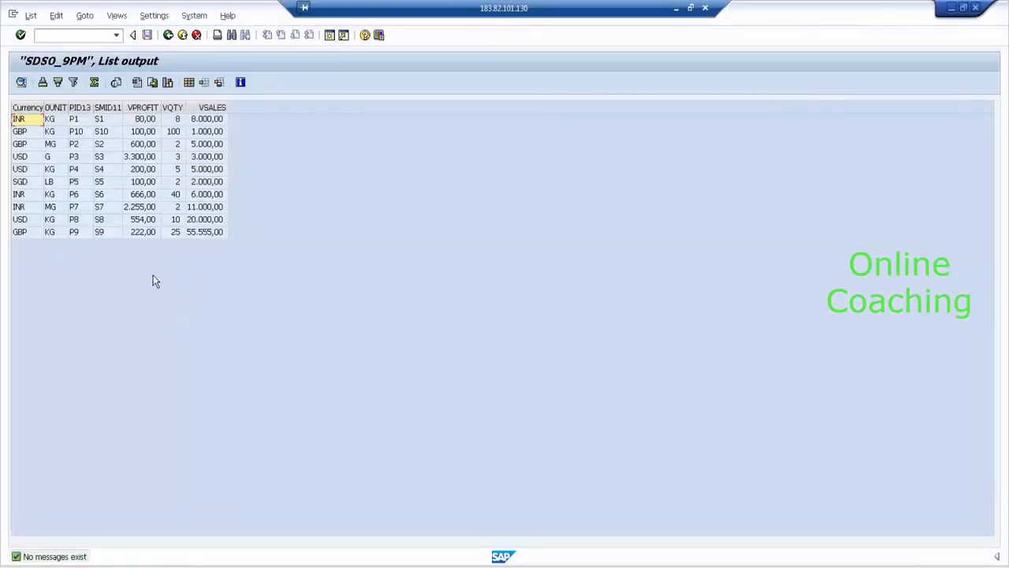
- Check the P10/S10 record's profit and quantity in the list output, and return to the Modeling workbench
{"action": "left_click", "coordinate": [138, 134]}
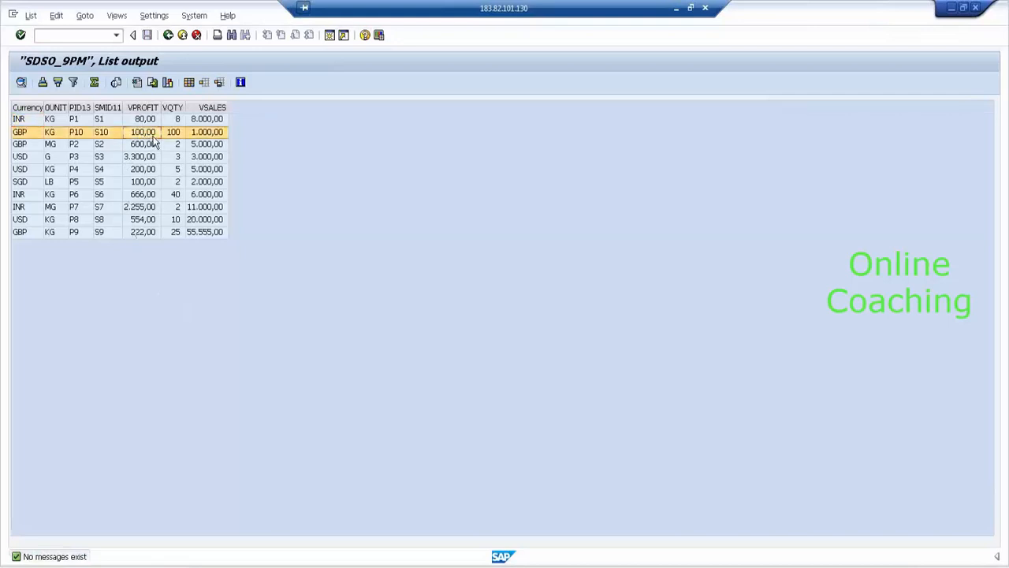
{"action": "left_click", "coordinate": [170, 135]}
{"action": "left_click", "coordinate": [170, 36]}
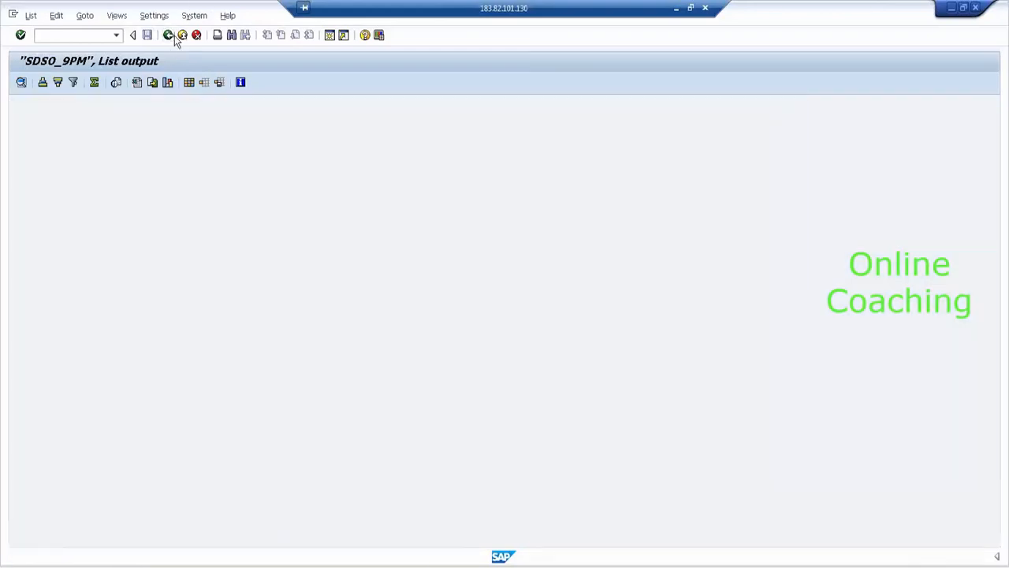
{"action": "left_click", "coordinate": [169, 36]}
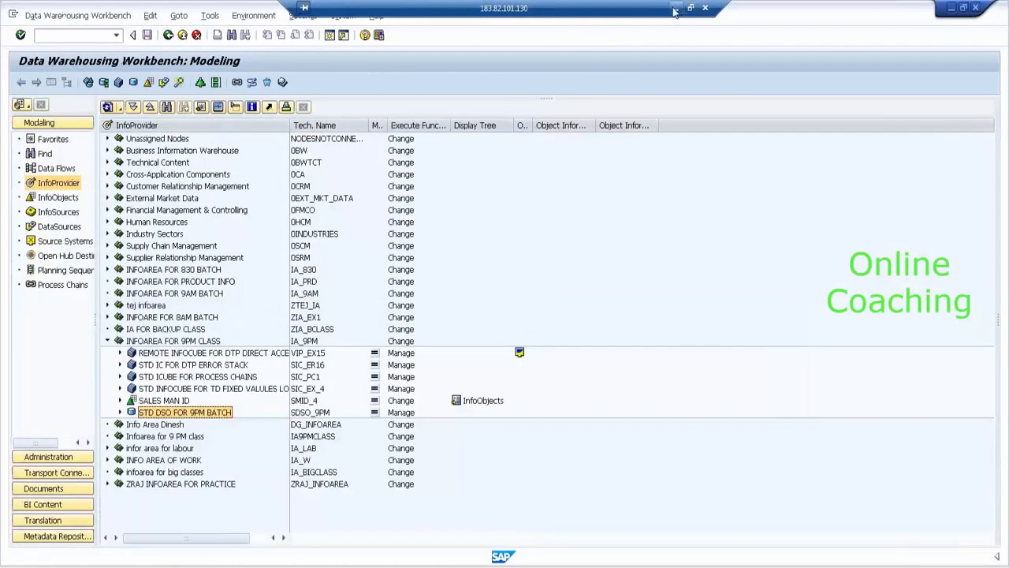
- Minimize the SAP windows and open TRANSACTION DATA VARIABLE from the desktop's FLAT FILES folder in Excel
{"action": "left_click", "coordinate": [952, 7]}
{"action": "left_click", "coordinate": [568, 70]}
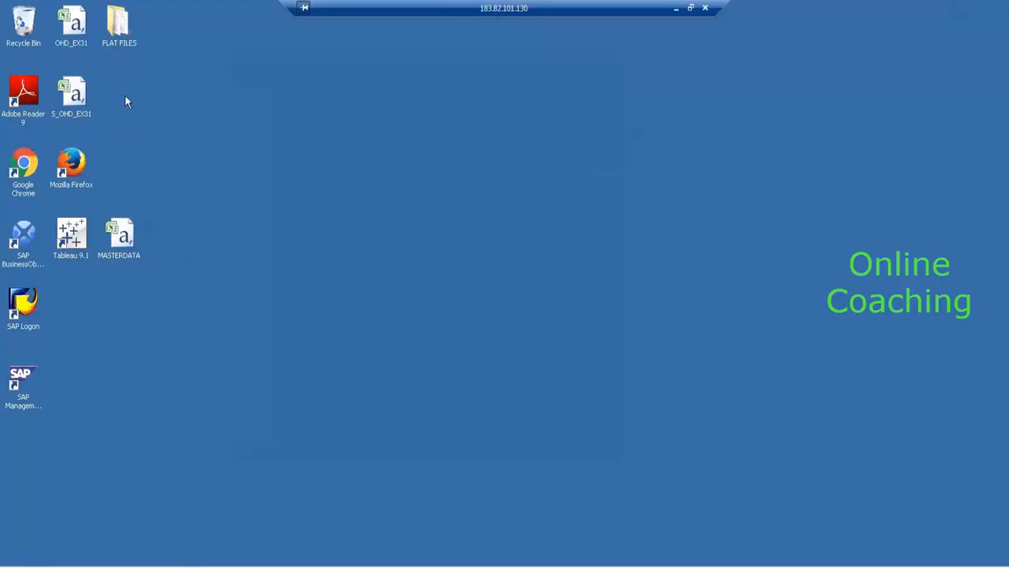
{"action": "double_click", "coordinate": [119, 34]}
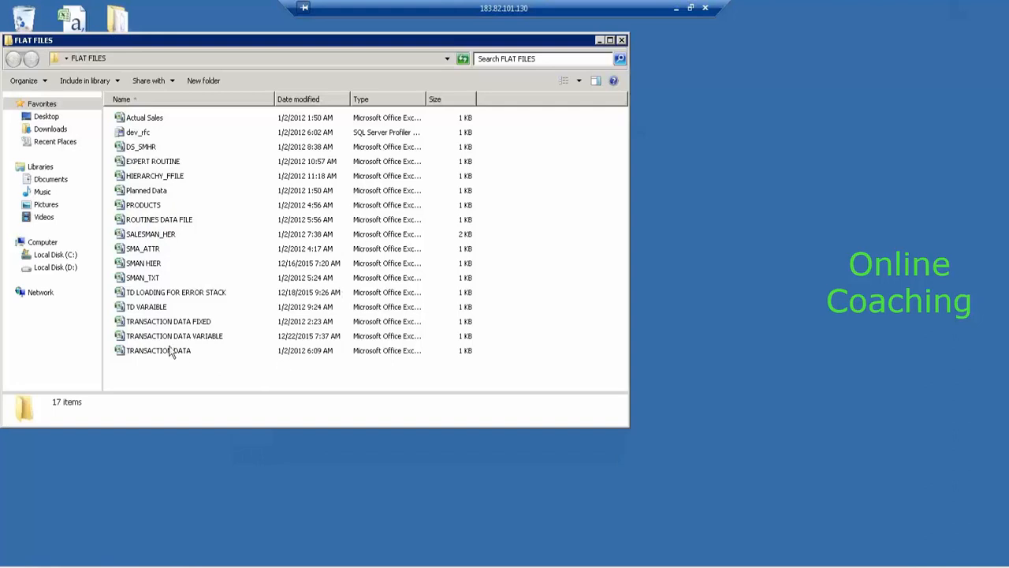
{"action": "left_click", "coordinate": [168, 340]}
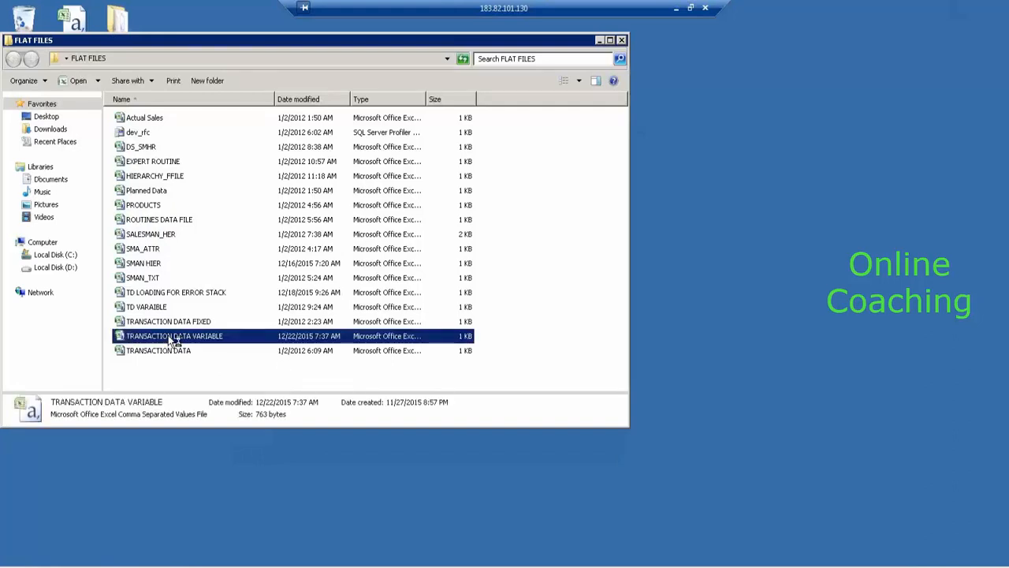
{"action": "double_click", "coordinate": [172, 339]}
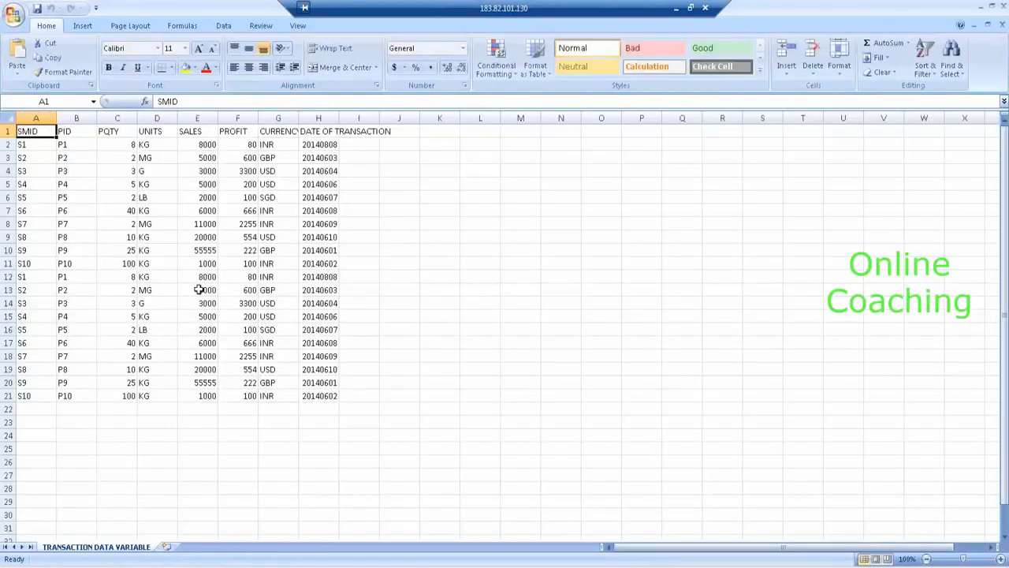
- Compare the two S10/P10 records in rows 11 and 21, including quantity, sales and profit
{"action": "left_click", "coordinate": [72, 265]}
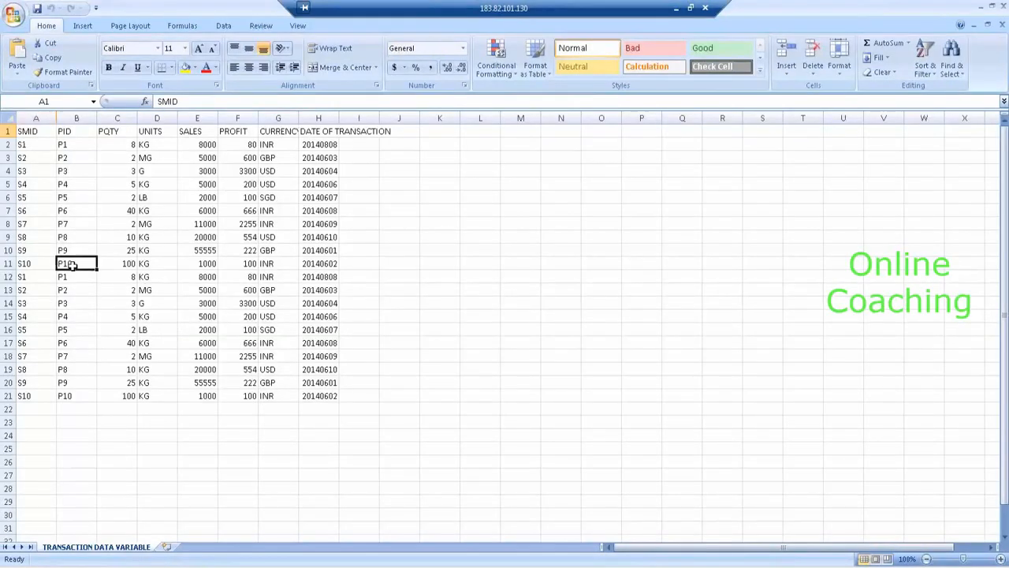
{"action": "left_click", "coordinate": [23, 265]}
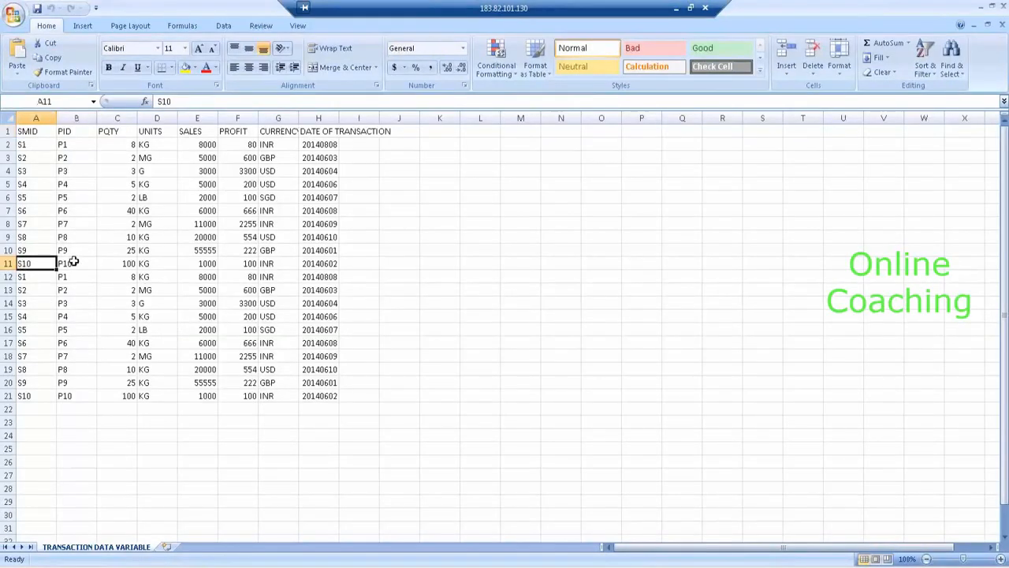
{"action": "left_click", "coordinate": [25, 395], "text": "ctrl"}
{"action": "left_click", "coordinate": [36, 263]}
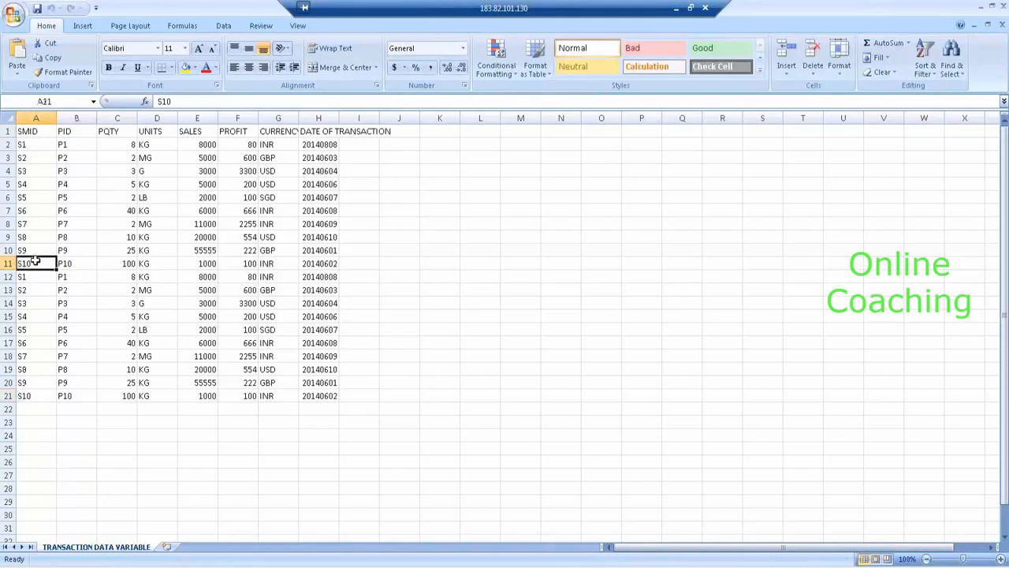
{"action": "left_click", "coordinate": [39, 395], "text": "ctrl"}
{"action": "left_click", "coordinate": [35, 264]}
{"action": "left_click", "coordinate": [124, 264]}
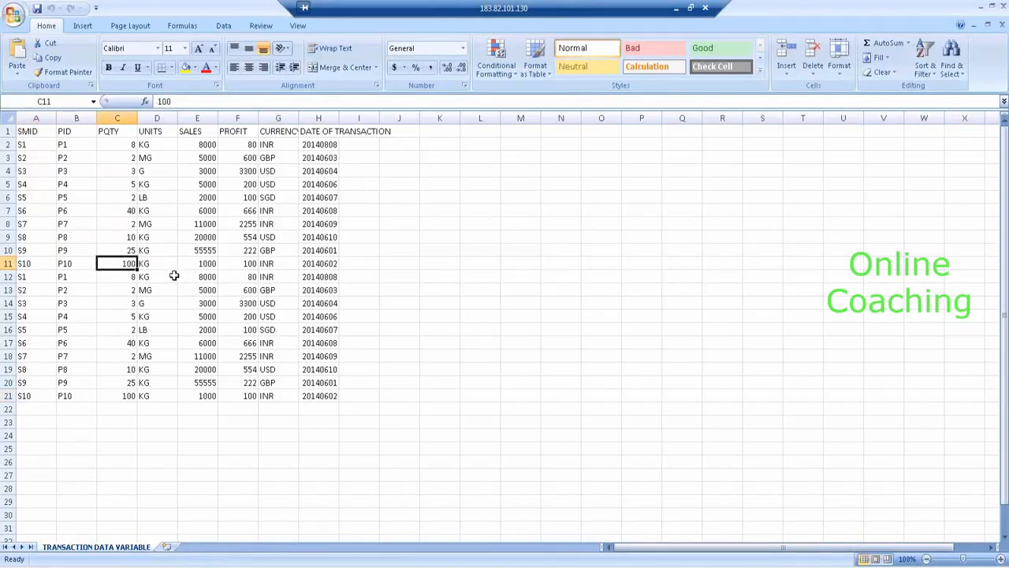
{"action": "left_click", "coordinate": [215, 266]}
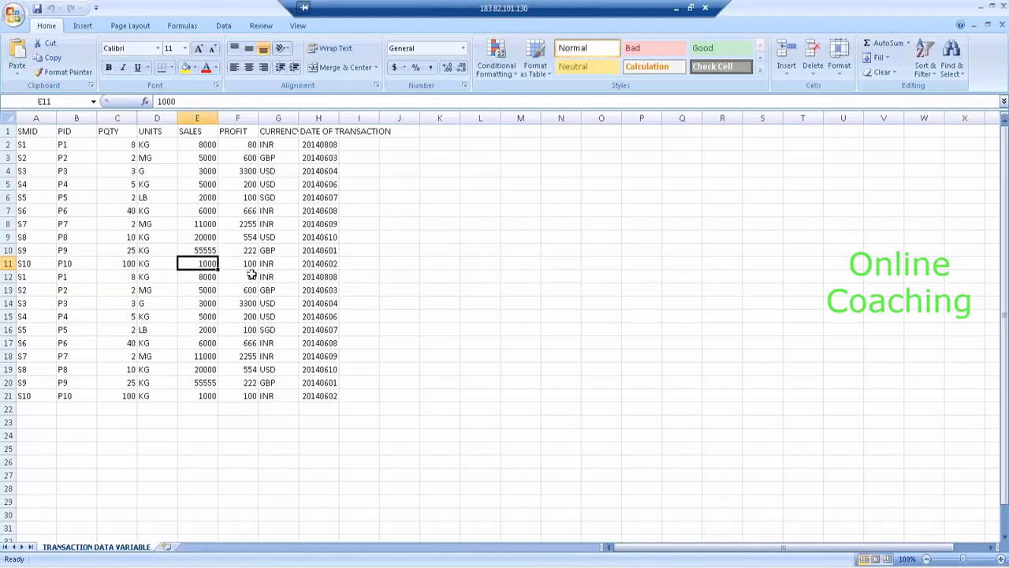
{"action": "left_click", "coordinate": [252, 263]}
{"action": "left_click", "coordinate": [128, 395]}
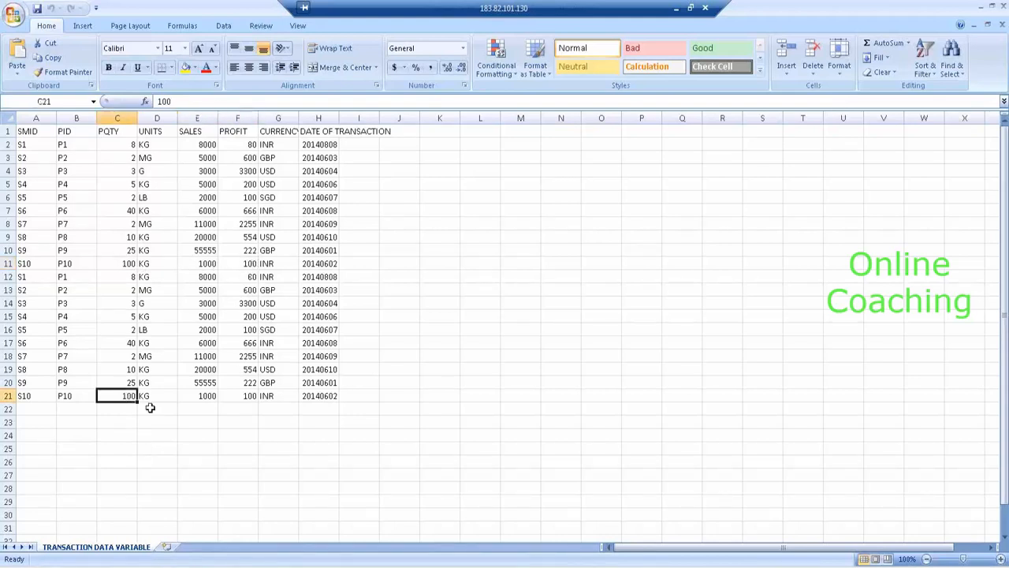
{"action": "left_click", "coordinate": [203, 396]}
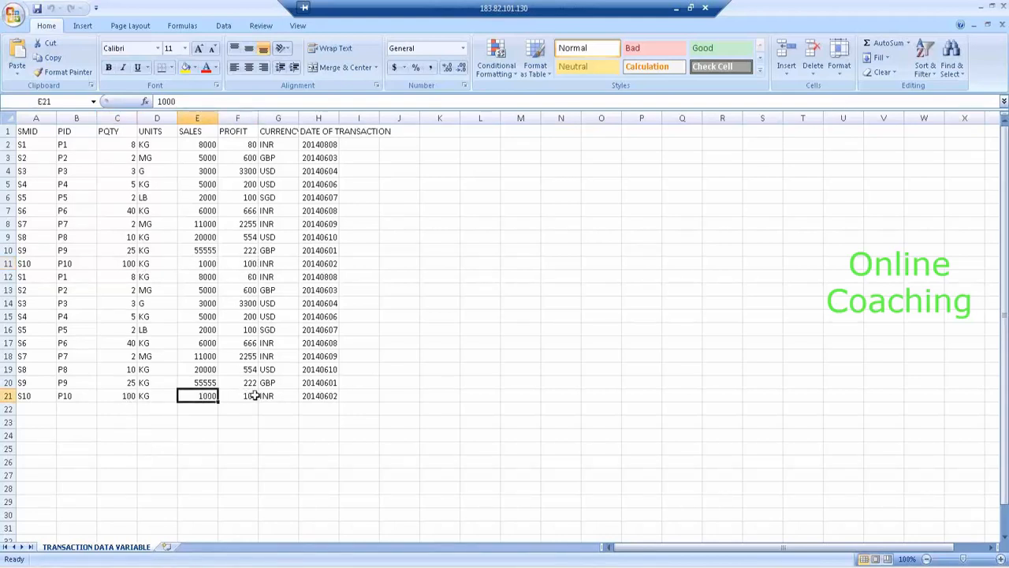
- Change the S10 record in row 11 to quantity 500, sales 5000 and profit 500
{"action": "left_click", "coordinate": [122, 265]}
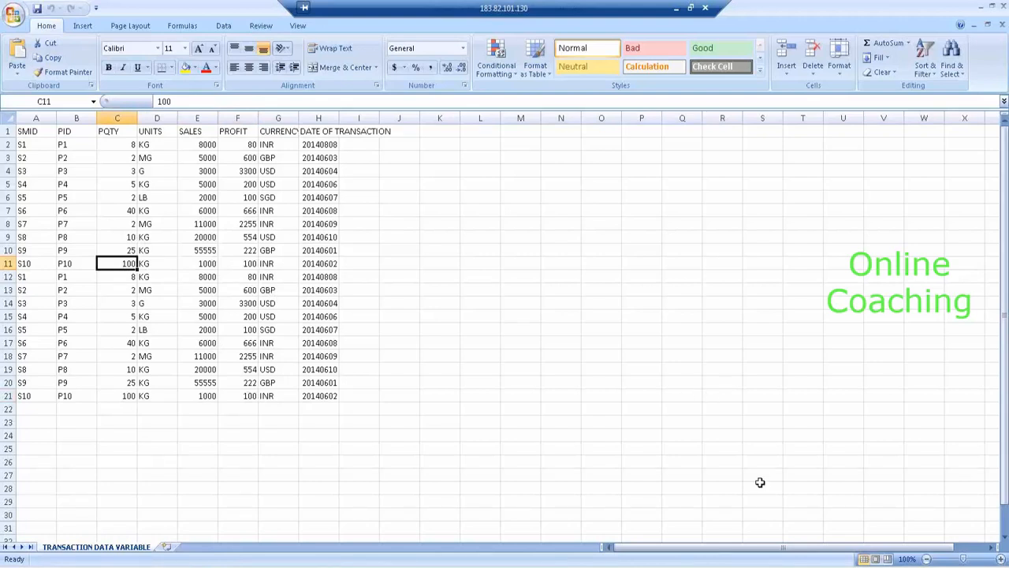
{"action": "type", "text": "55"}
{"action": "key", "text": "Tab"}
{"action": "key", "text": "Tab"}
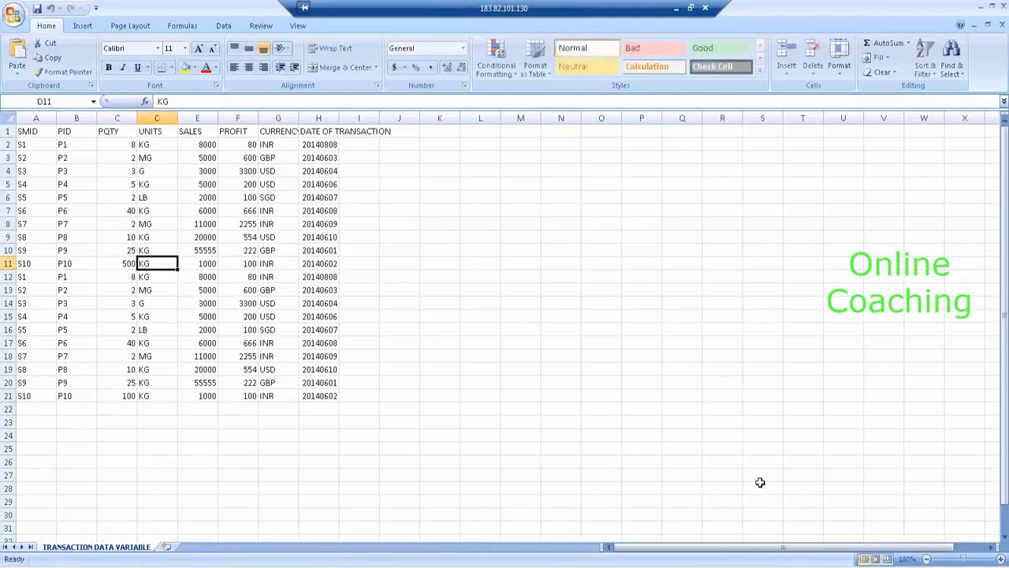
{"action": "type", "text": "5000"}
{"action": "key", "text": "Tab"}
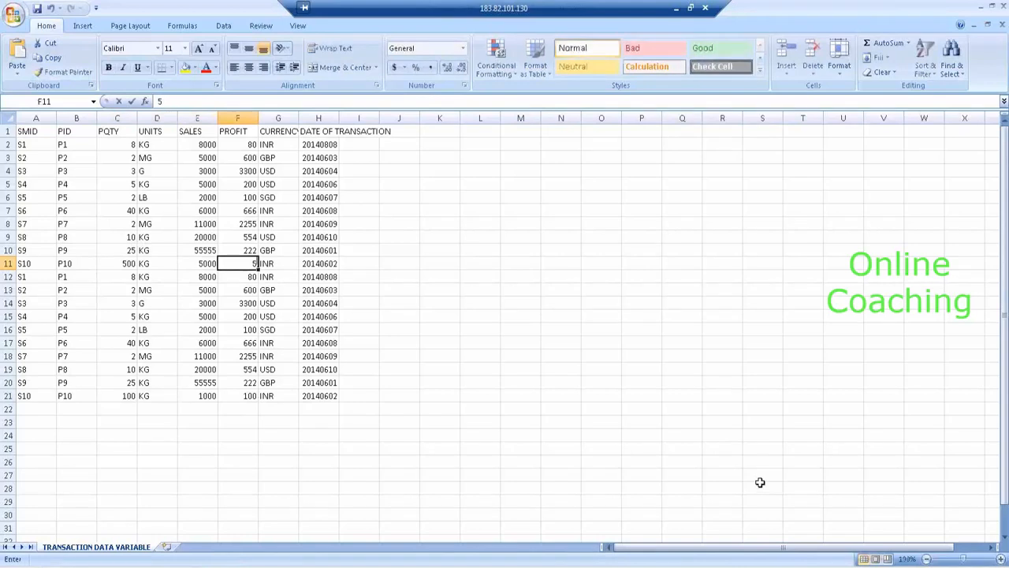
{"action": "type", "text": "500"}
{"action": "left_click", "coordinate": [209, 461]}
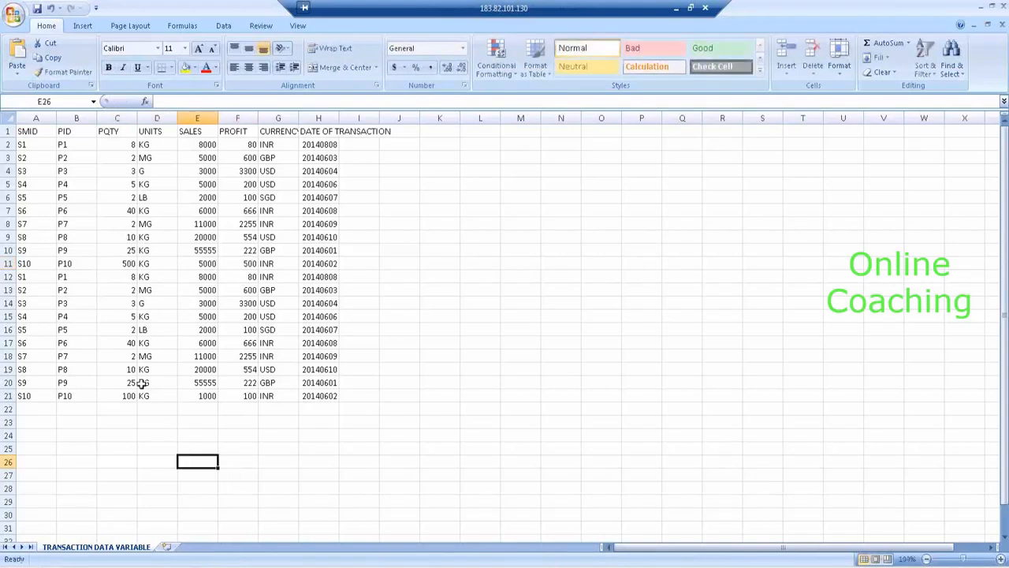
- Copy the quantity, units, sales and profit cells C11:F11 onto the duplicate S10 record starting at C21
{"action": "left_click_drag", "start_coordinate": [118, 265], "coordinate": [235, 262]}
{"action": "key", "text": "ctrl+c"}
{"action": "left_click", "coordinate": [120, 395]}
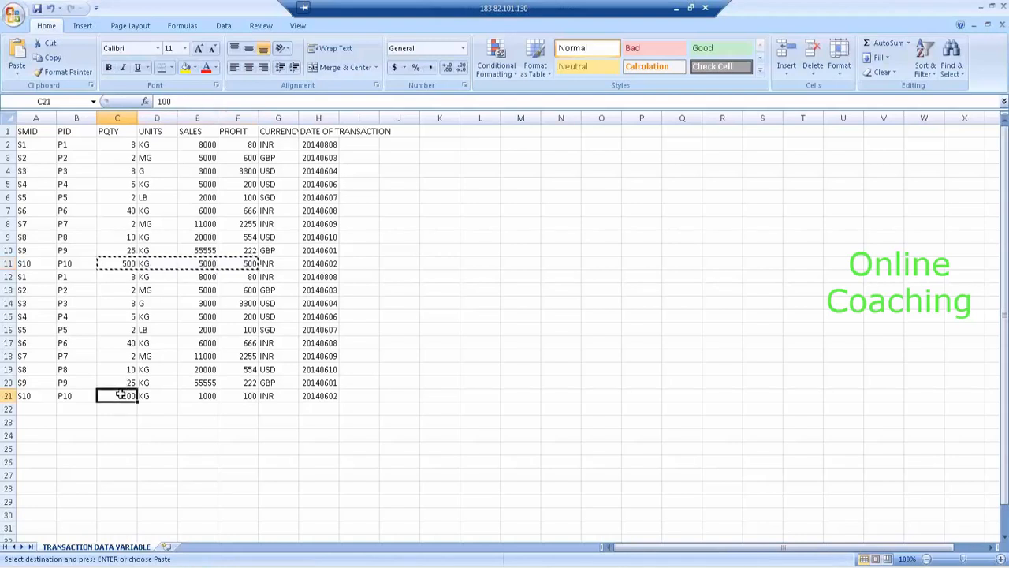
{"action": "key", "text": "ctrl+v"}
{"action": "left_click", "coordinate": [201, 447]}
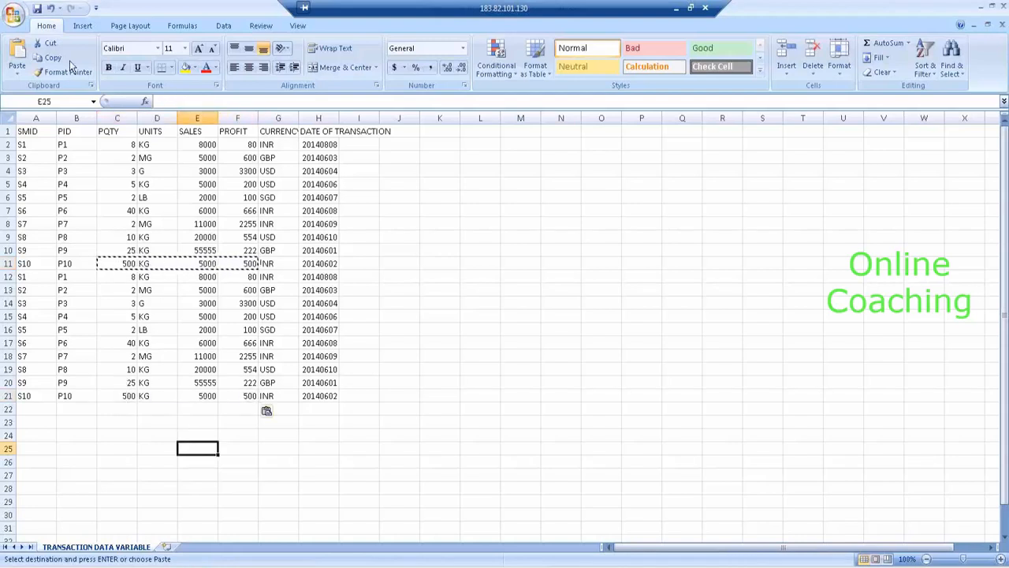
- Save TRANSACTION DATA VARIABLE, keeping the CSV format, and close the workbook
{"action": "left_click", "coordinate": [37, 8]}
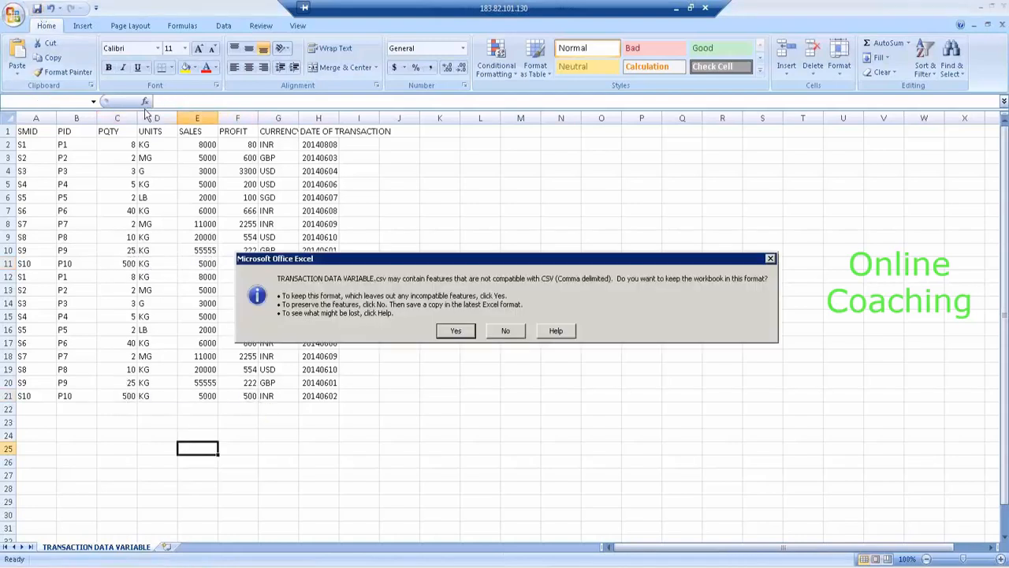
{"action": "left_click", "coordinate": [455, 330]}
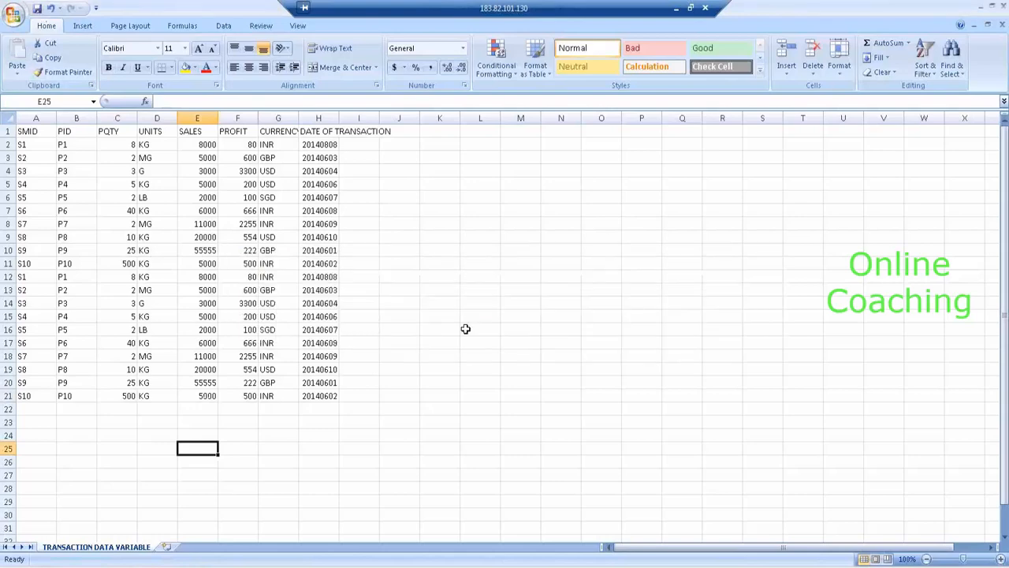
{"action": "left_click", "coordinate": [1004, 7]}
{"action": "left_click", "coordinate": [508, 319]}
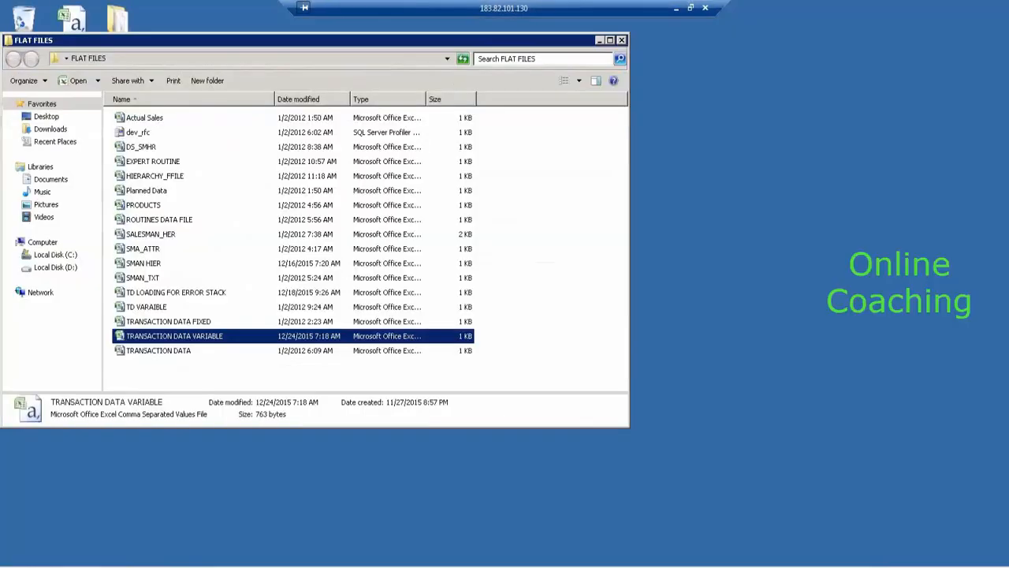
- Switch to the SAP Data Warehousing Workbench and expand STD DSO FOR 9PM BATCH with its transformation and data transfer processes
{"action": "left_click", "coordinate": [203, 549]}
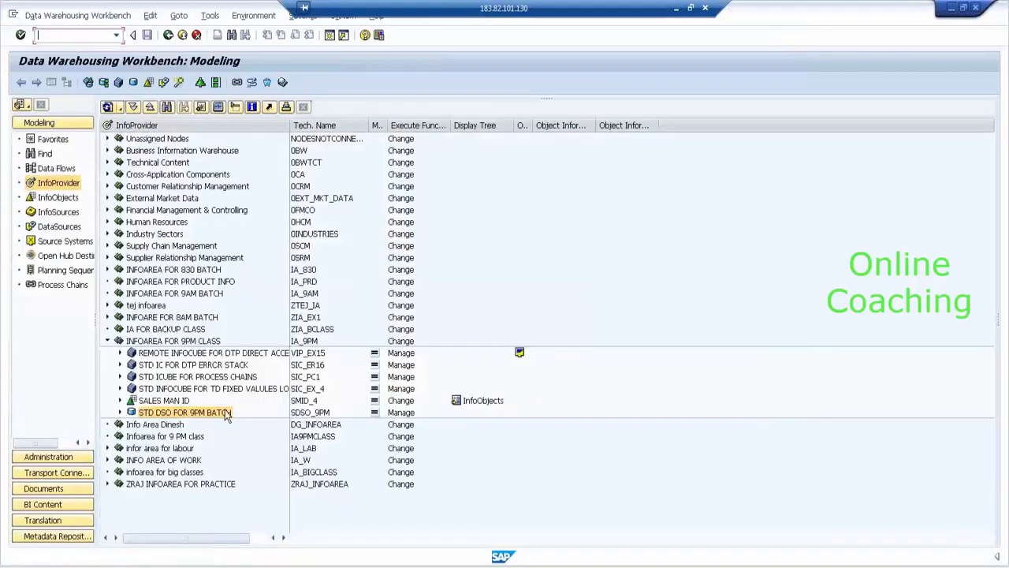
{"action": "left_click", "coordinate": [121, 413]}
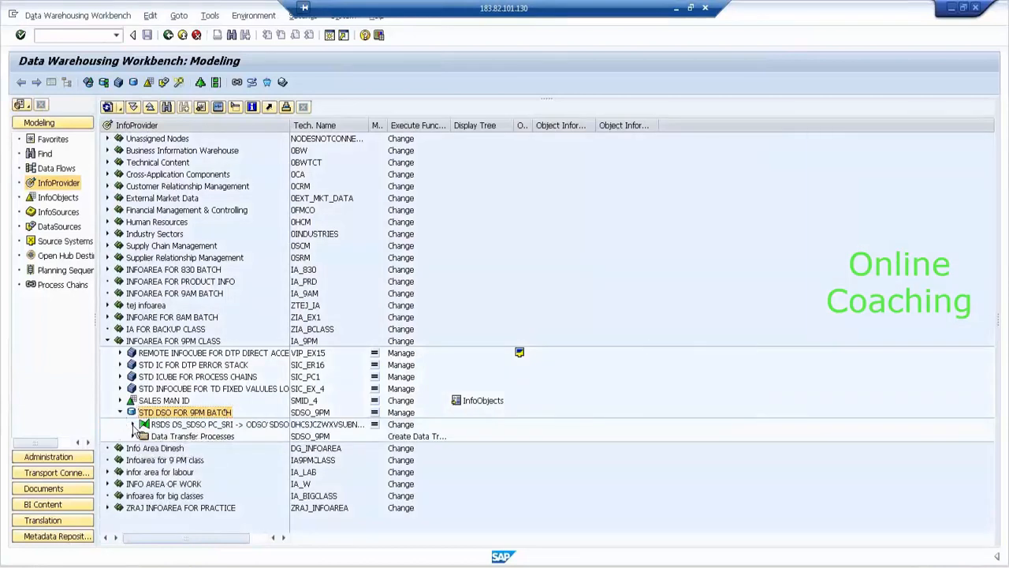
{"action": "left_click", "coordinate": [133, 424]}
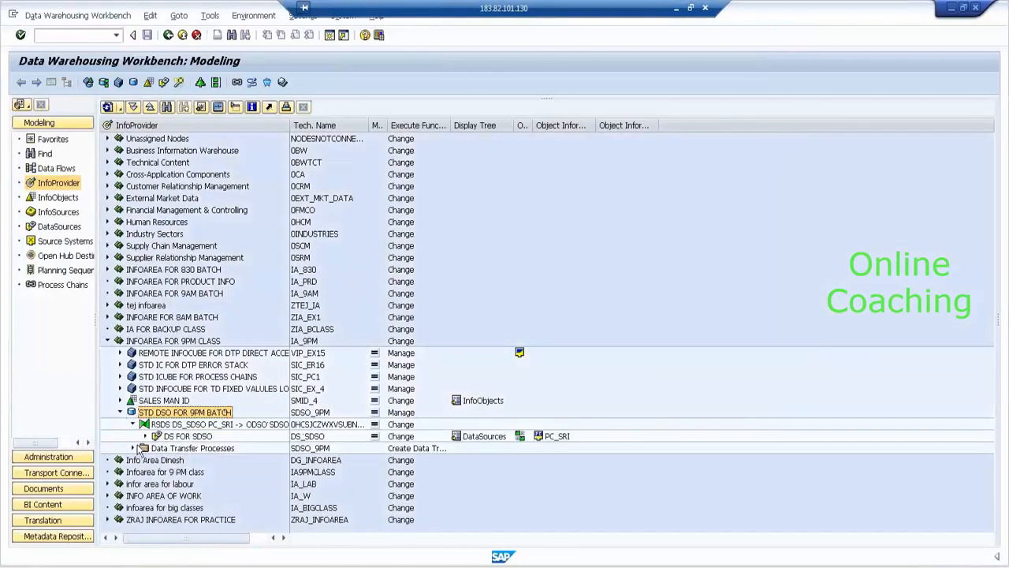
{"action": "left_click", "coordinate": [131, 448]}
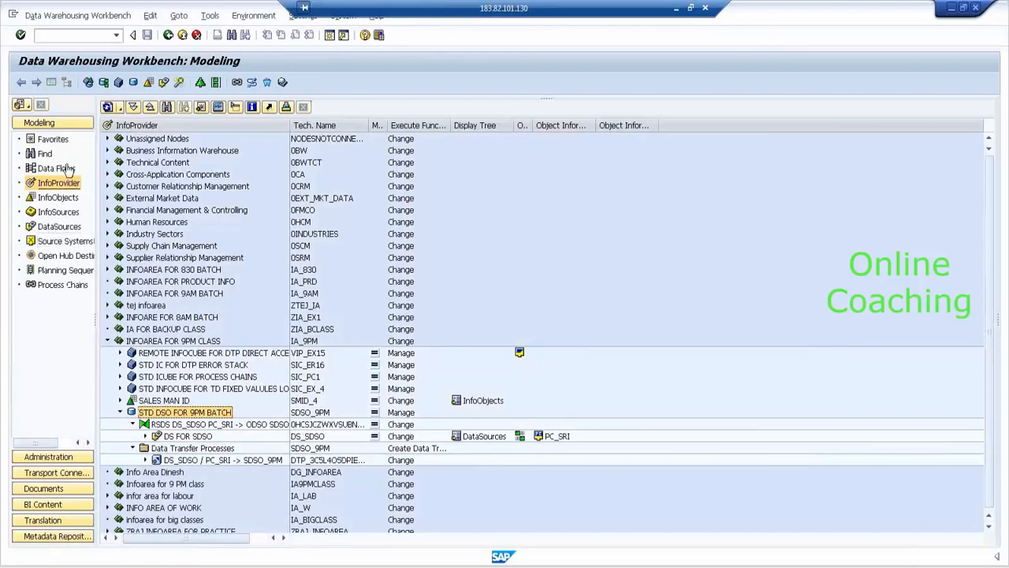
{"action": "left_click", "coordinate": [63, 228]}
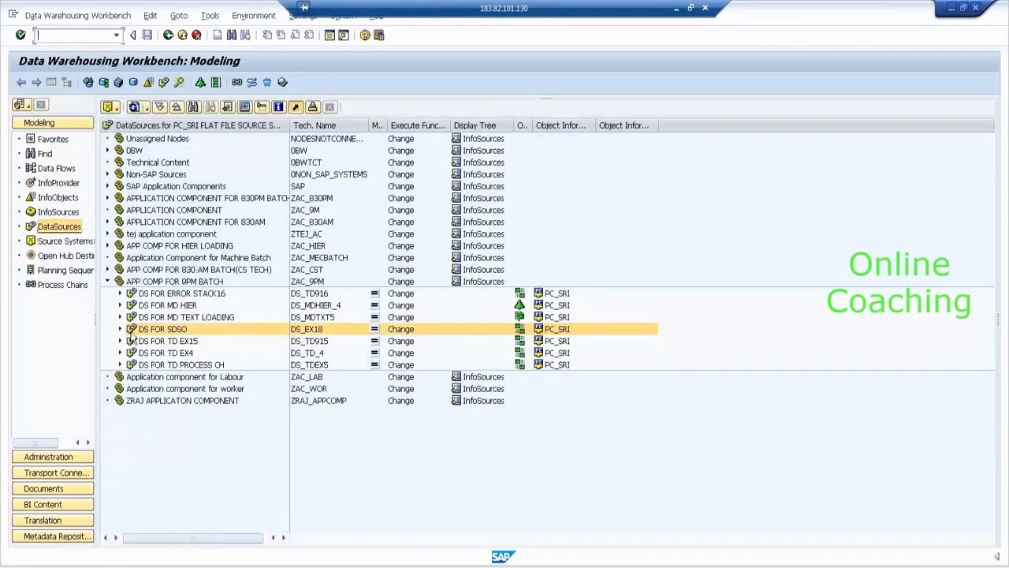
{"action": "left_click", "coordinate": [120, 330]}
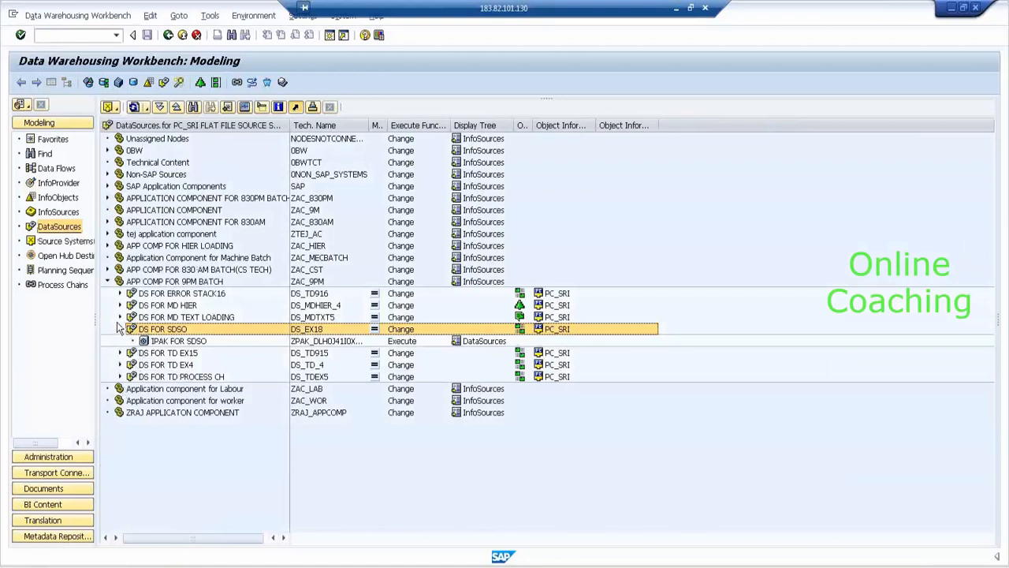
{"action": "left_click", "coordinate": [120, 329]}
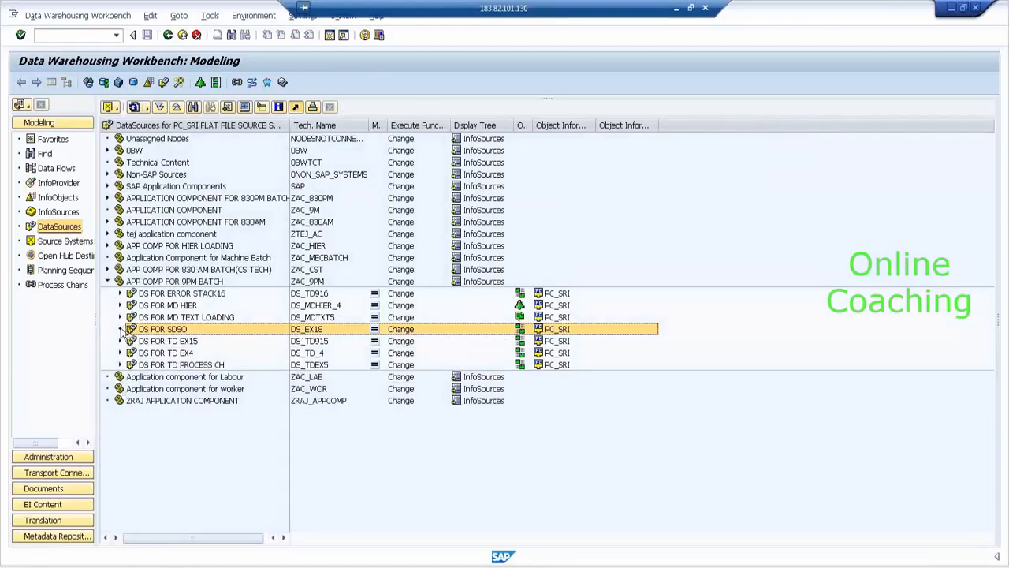
{"action": "left_click", "coordinate": [120, 330]}
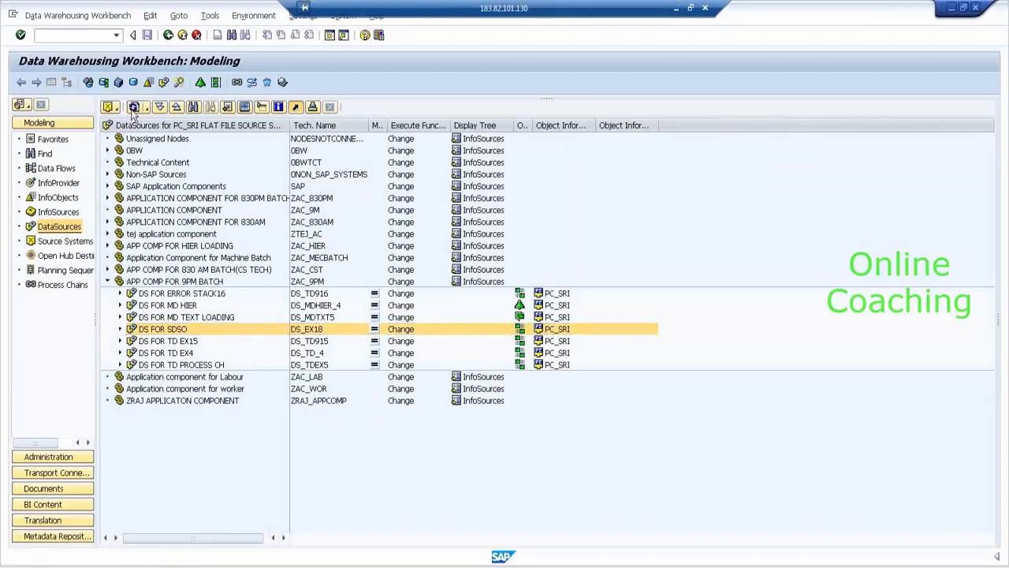
- Open INFOPACK FOR STD DSO under the DSO's DS FOR SDSO DataSource and start its data load
{"action": "left_click", "coordinate": [63, 183]}
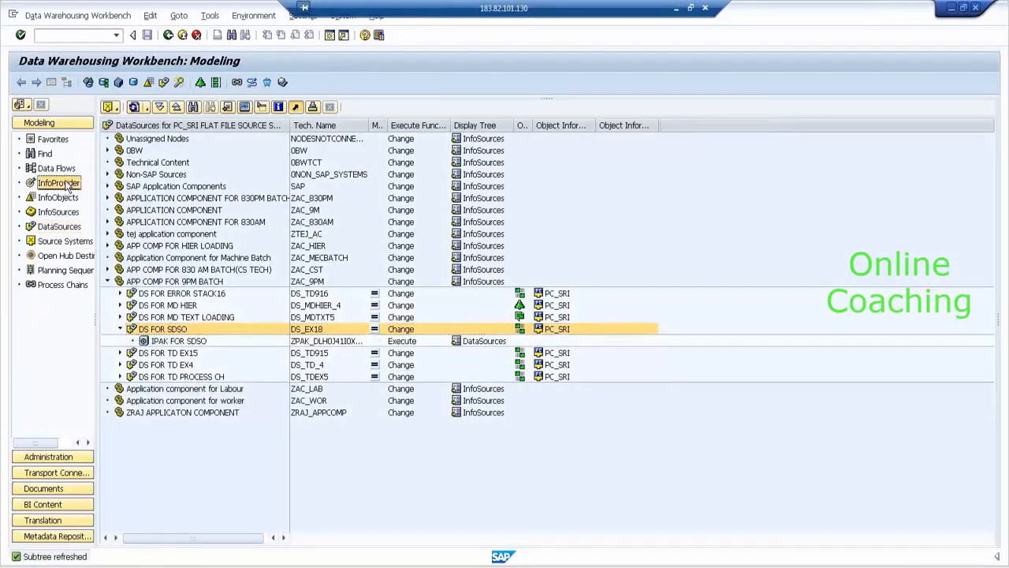
{"action": "left_click", "coordinate": [145, 436]}
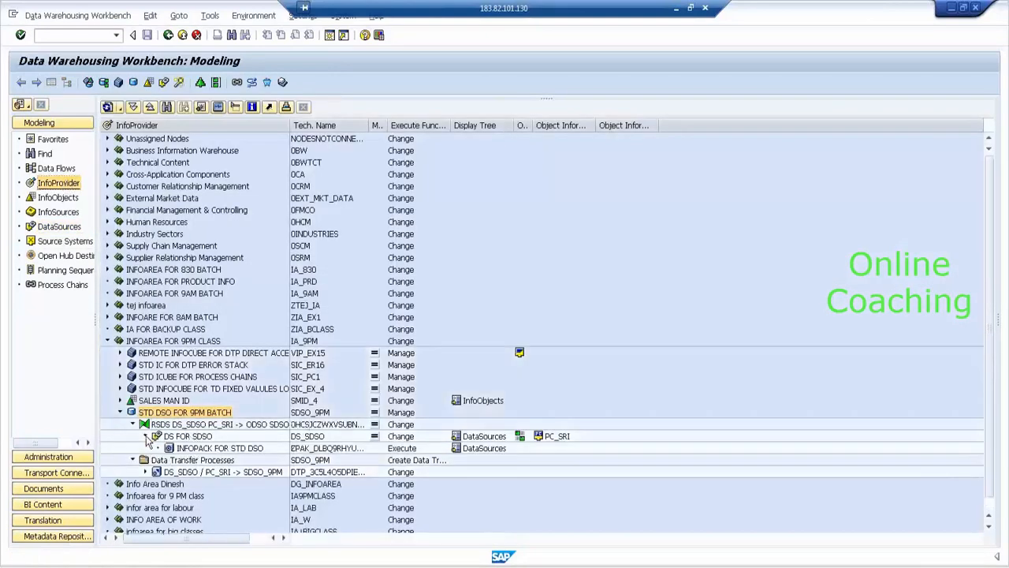
{"action": "left_click", "coordinate": [220, 448]}
{"action": "double_click", "coordinate": [220, 447]}
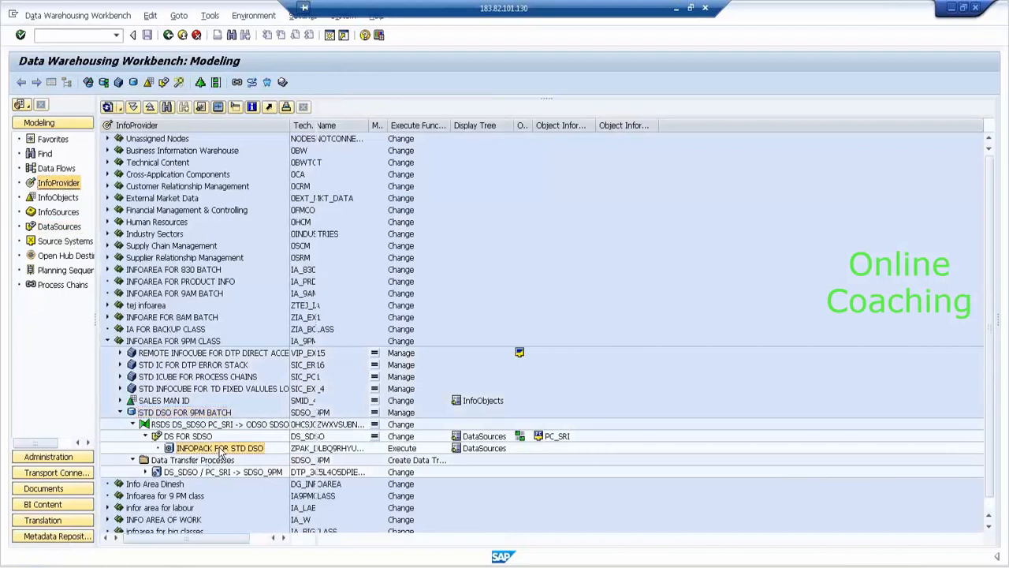
{"action": "left_click", "coordinate": [410, 325]}
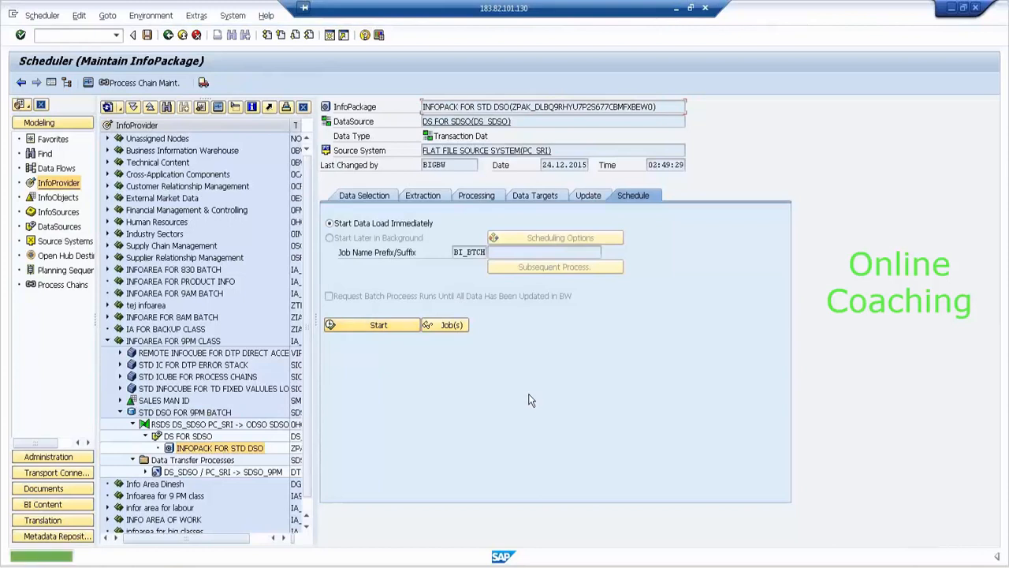
- Monitor the InfoPackage's load request and display its PSA data records
{"action": "left_click", "coordinate": [88, 83]}
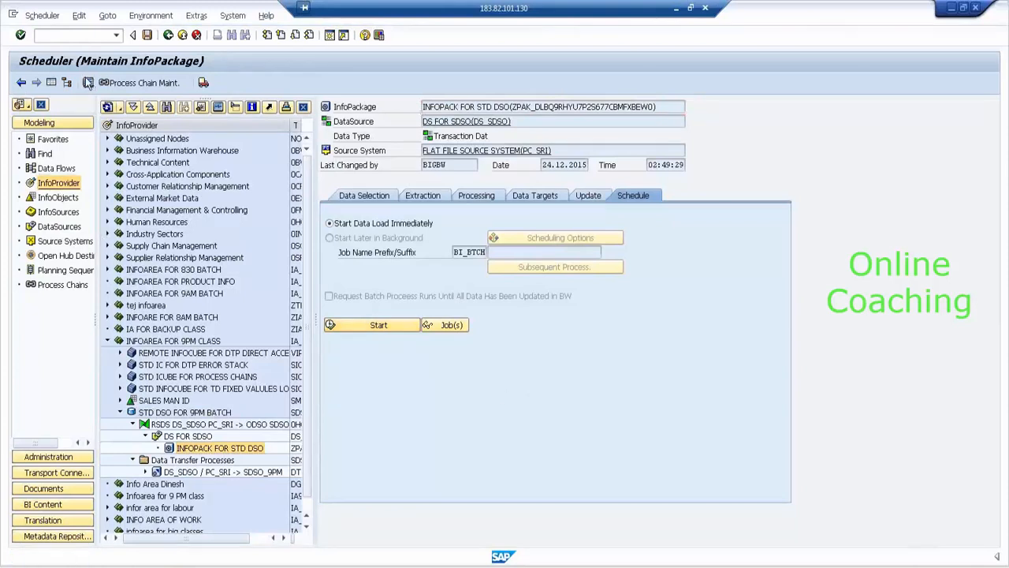
{"action": "left_click", "coordinate": [160, 163]}
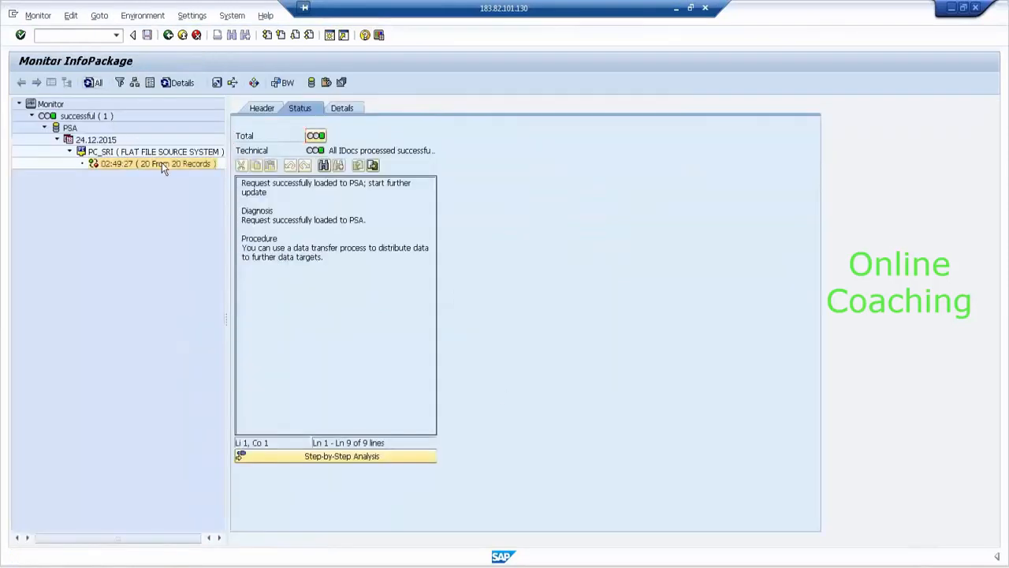
{"action": "left_click", "coordinate": [311, 83]}
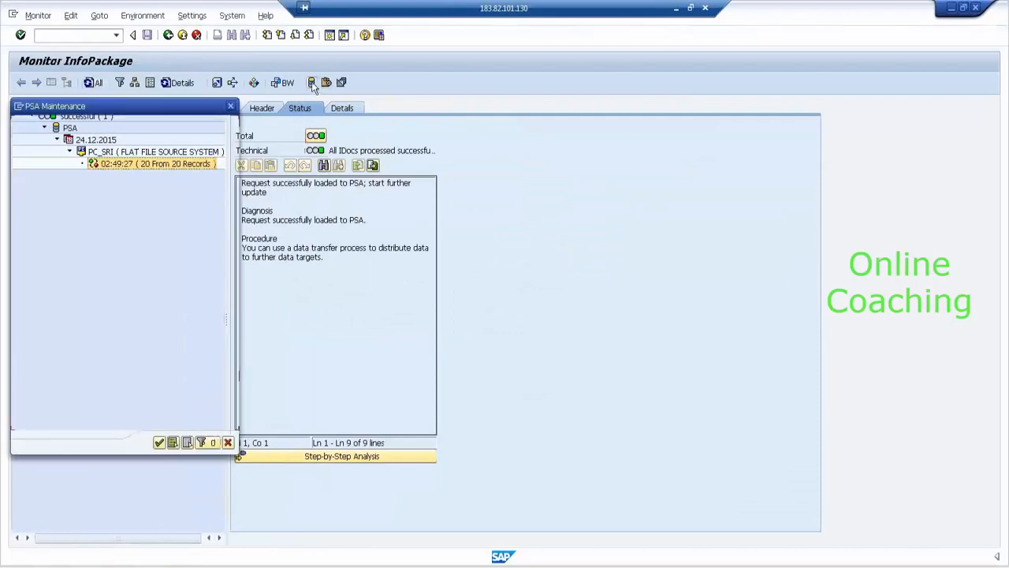
{"action": "left_click", "coordinate": [160, 442]}
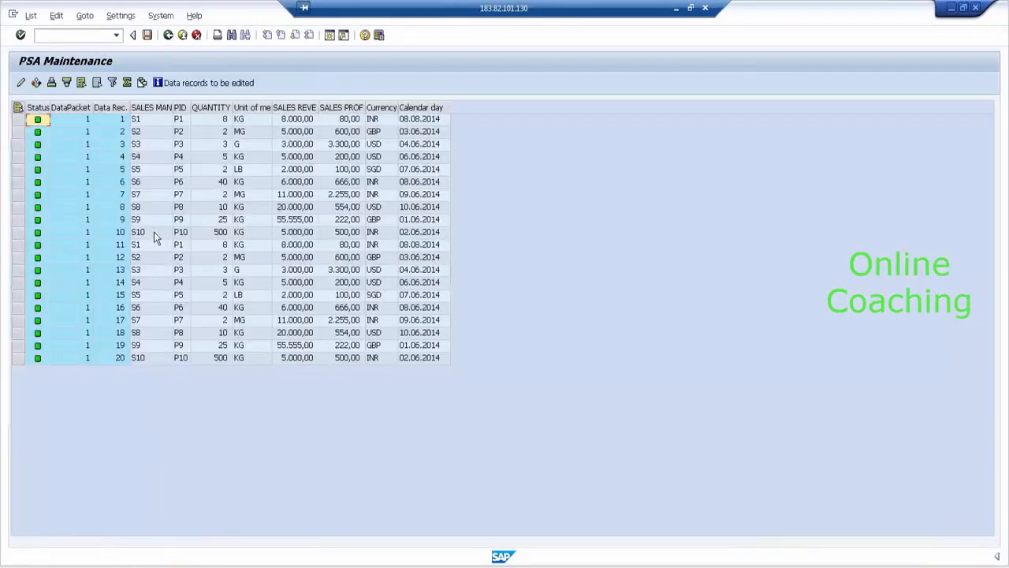
- Check quantity, sales revenue and sales profit of S10/P10 in PSA data records 10 and 20, and return to the InfoPackage
{"action": "left_click", "coordinate": [154, 232]}
{"action": "left_click", "coordinate": [218, 231]}
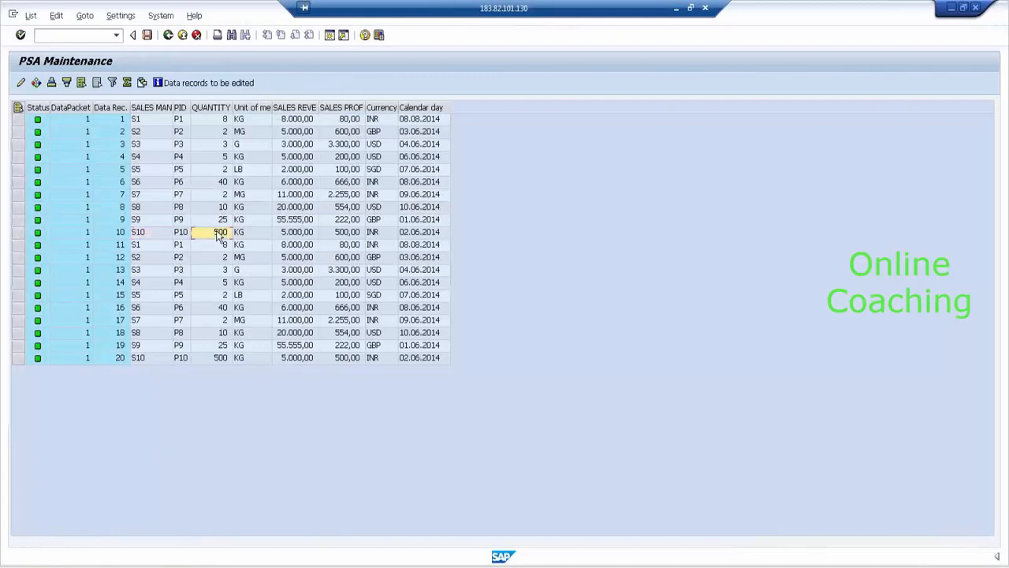
{"action": "left_click", "coordinate": [292, 234]}
{"action": "left_click", "coordinate": [339, 234]}
{"action": "left_click", "coordinate": [218, 359]}
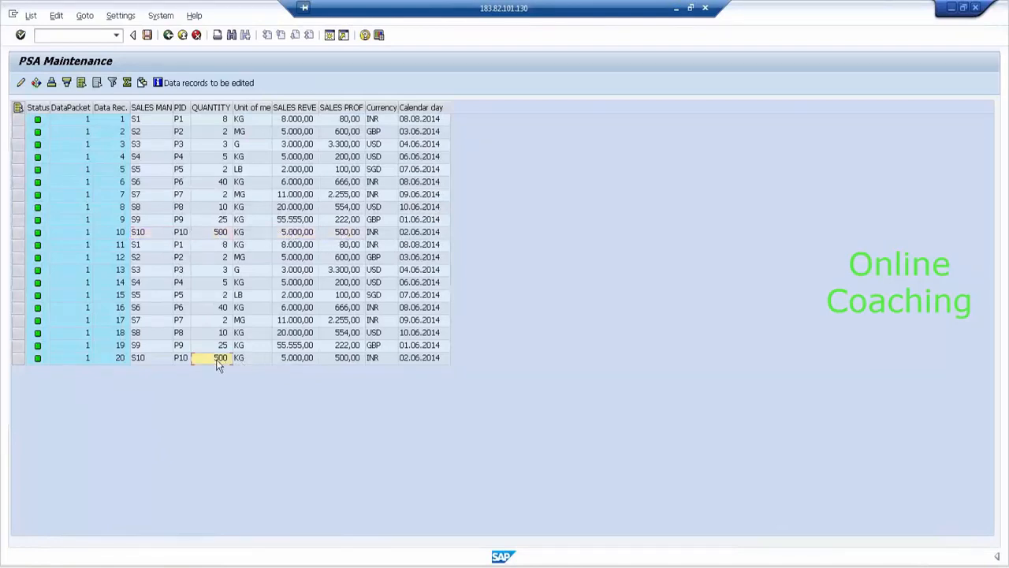
{"action": "left_click", "coordinate": [309, 359]}
{"action": "left_click", "coordinate": [353, 359]}
{"action": "left_click", "coordinate": [168, 36]}
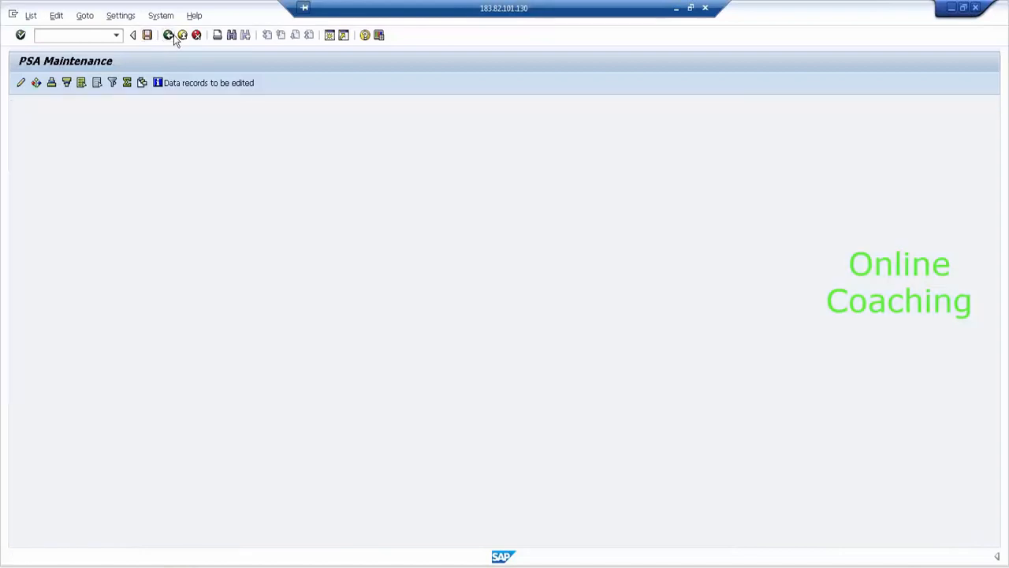
{"action": "left_click", "coordinate": [169, 35]}
{"action": "left_click", "coordinate": [169, 36]}
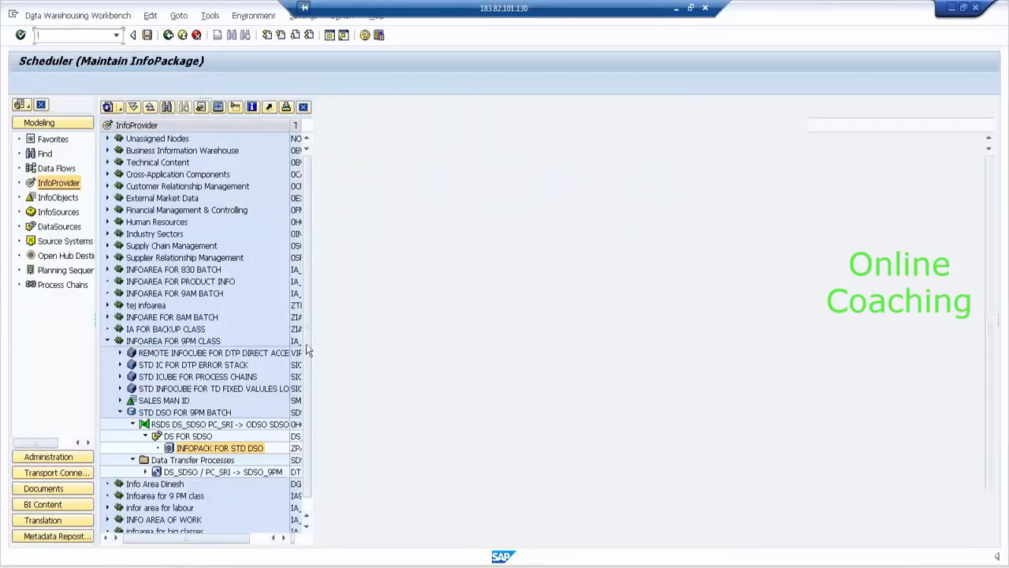
- Execute the data transfer process DS_SDSO / PC_SRI -> SDSO_9PM and display its request monitor
{"action": "double_click", "coordinate": [232, 473]}
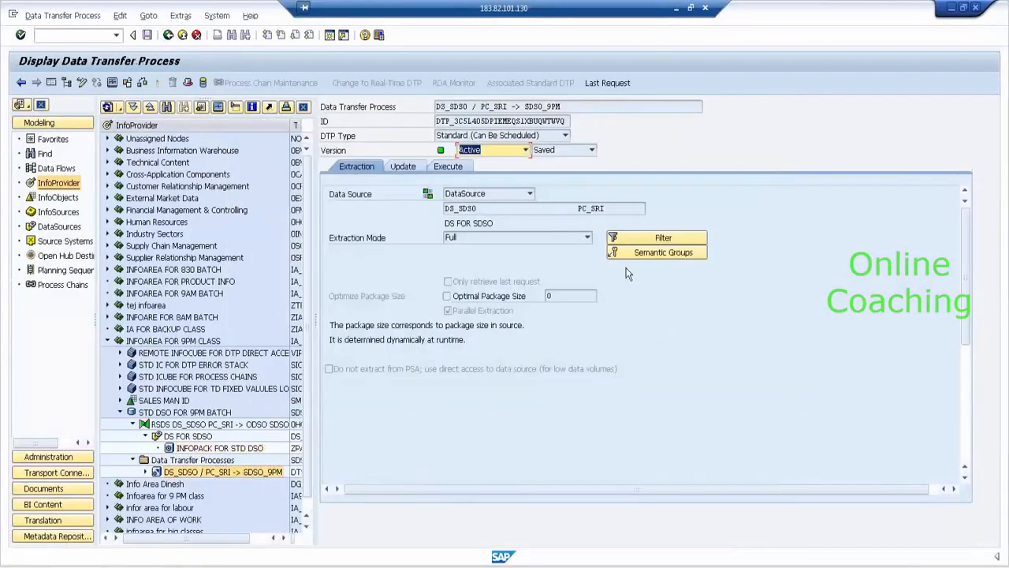
{"action": "left_click", "coordinate": [446, 165]}
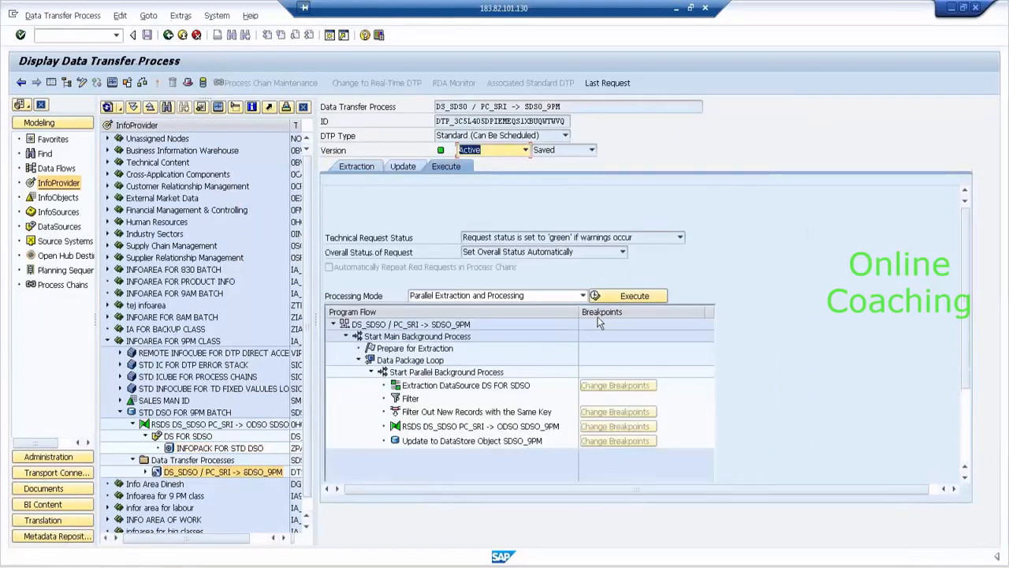
{"action": "left_click", "coordinate": [629, 296]}
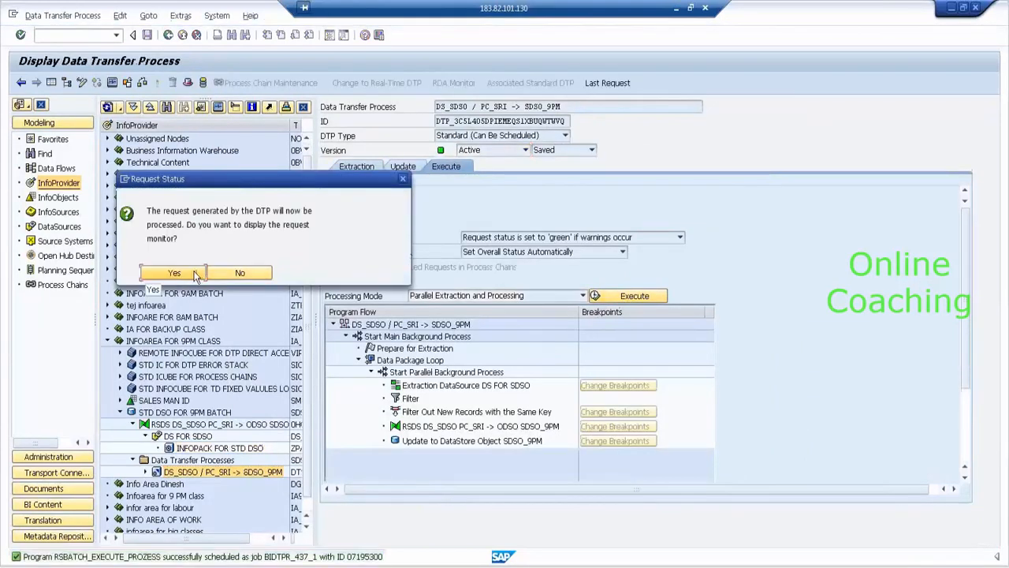
{"action": "left_click", "coordinate": [196, 275]}
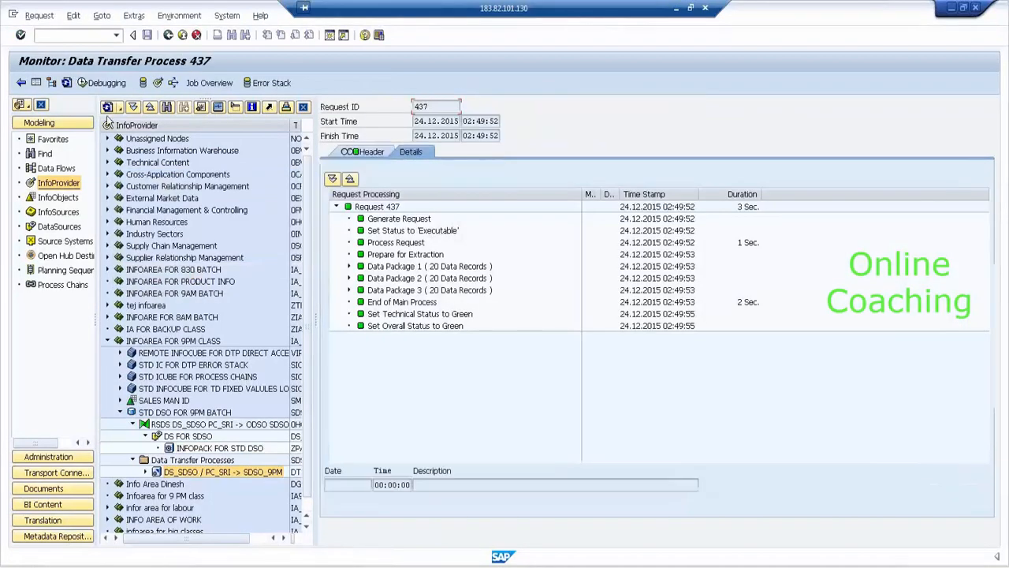
- Open the administration of the target DSO SDSO_9PM from the request monitor and select request 437
{"action": "left_click", "coordinate": [37, 82]}
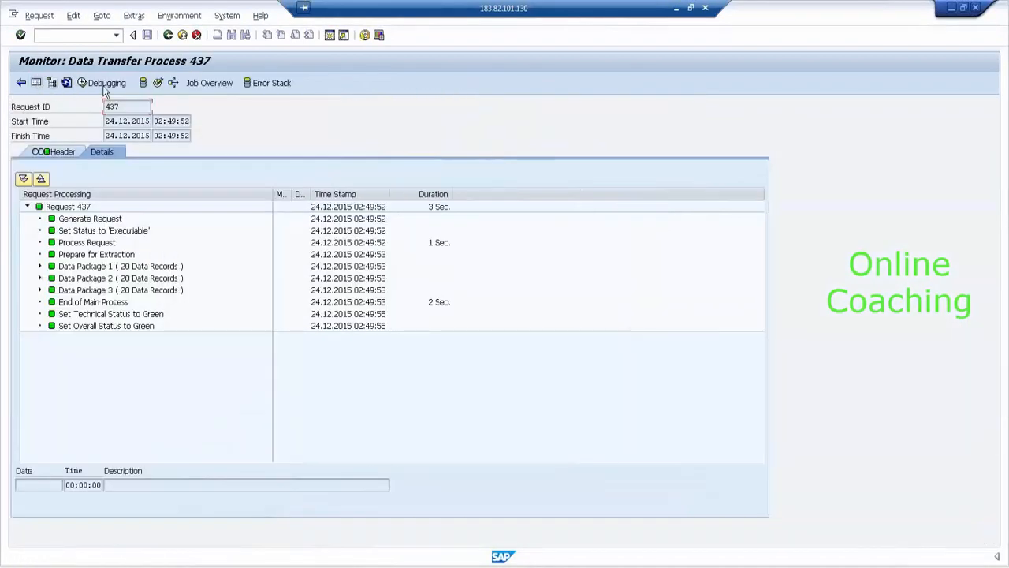
{"action": "left_click", "coordinate": [157, 83]}
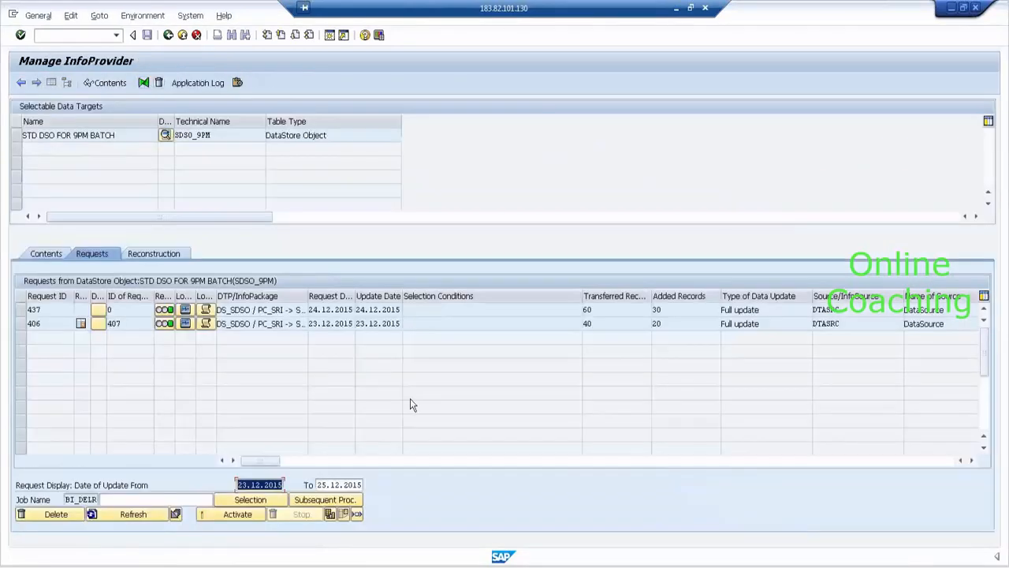
{"action": "left_click", "coordinate": [21, 309]}
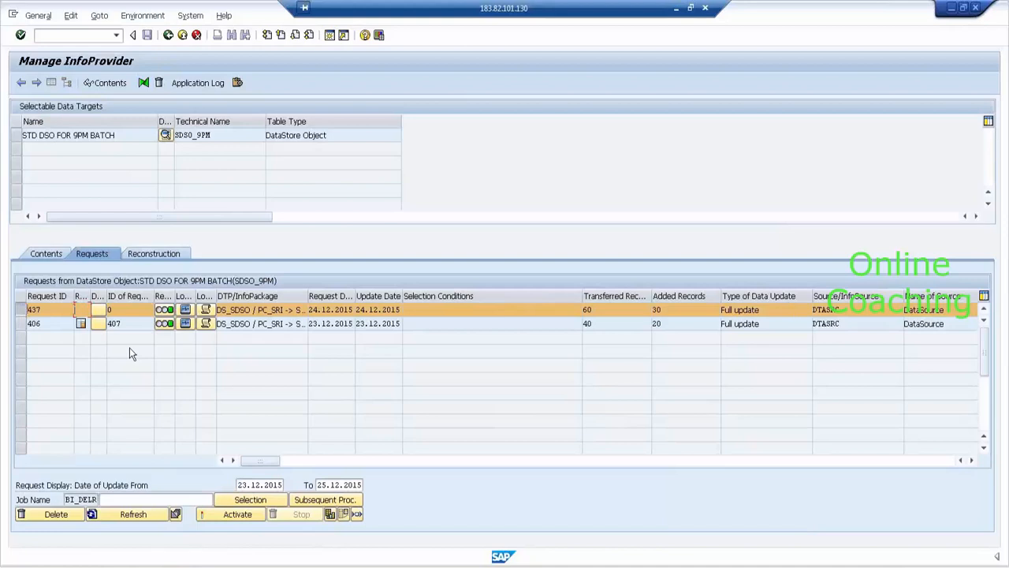
- Display the contents of SDSO_9PM with PRODUCT ID and SALES MAN ID added to the key figures as output fields
{"action": "left_click", "coordinate": [111, 83]}
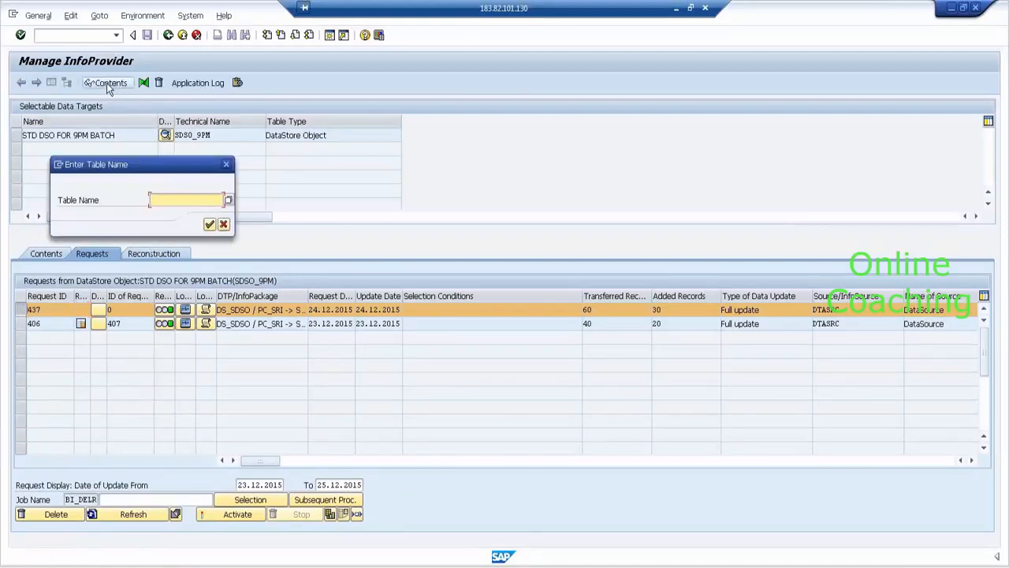
{"action": "left_click", "coordinate": [224, 224]}
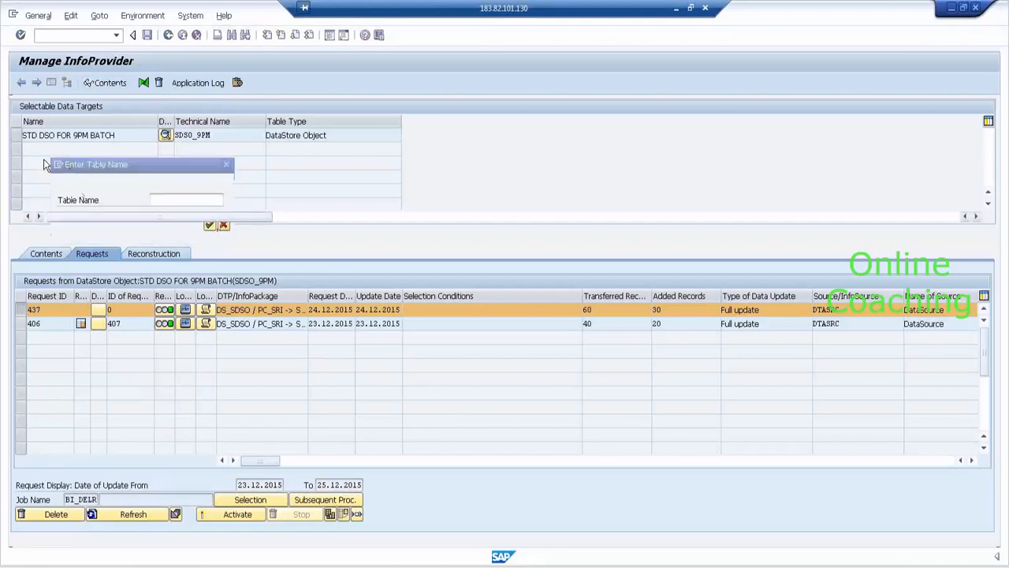
{"action": "left_click", "coordinate": [117, 83]}
{"action": "left_click", "coordinate": [57, 81]}
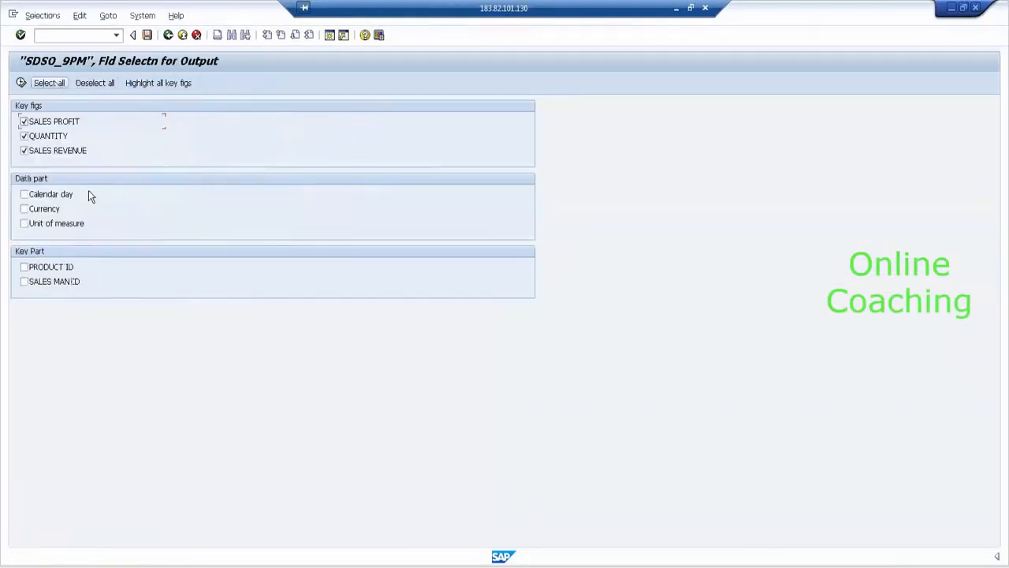
{"action": "left_click", "coordinate": [56, 268]}
{"action": "left_click", "coordinate": [61, 283]}
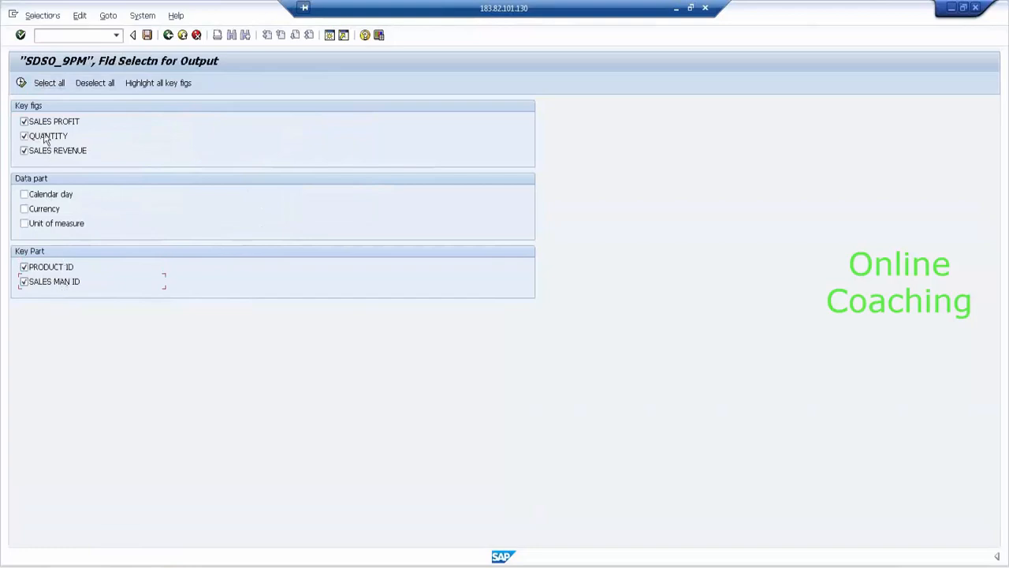
{"action": "left_click", "coordinate": [21, 83]}
{"action": "left_click", "coordinate": [21, 83]}
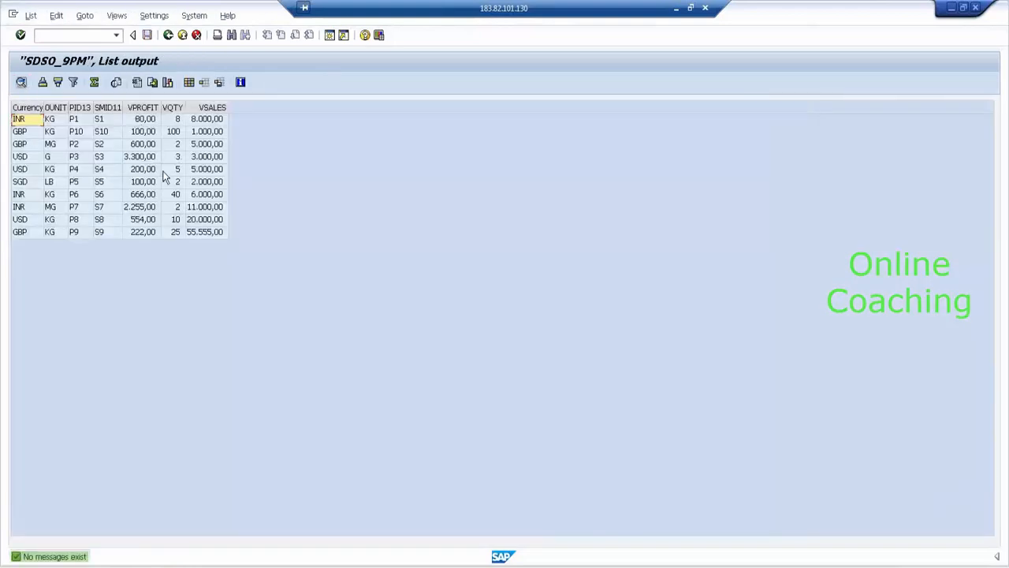
- Check the profit, quantity and sales of the P10/S10 record in the SDSO_9PM list output, and return to Manage InfoProvider
{"action": "left_click", "coordinate": [112, 135]}
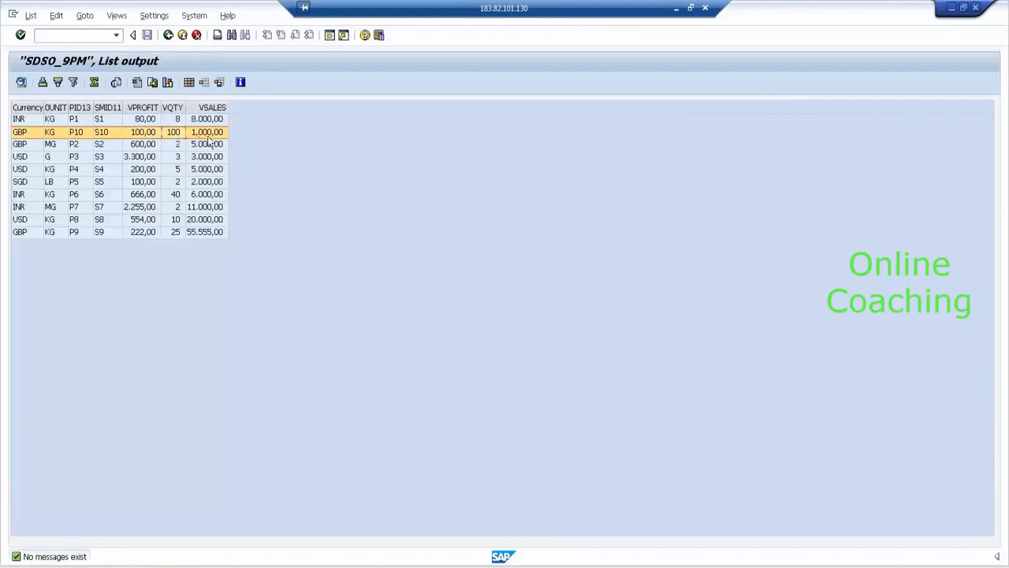
{"action": "left_click", "coordinate": [168, 35]}
{"action": "left_click", "coordinate": [168, 35]}
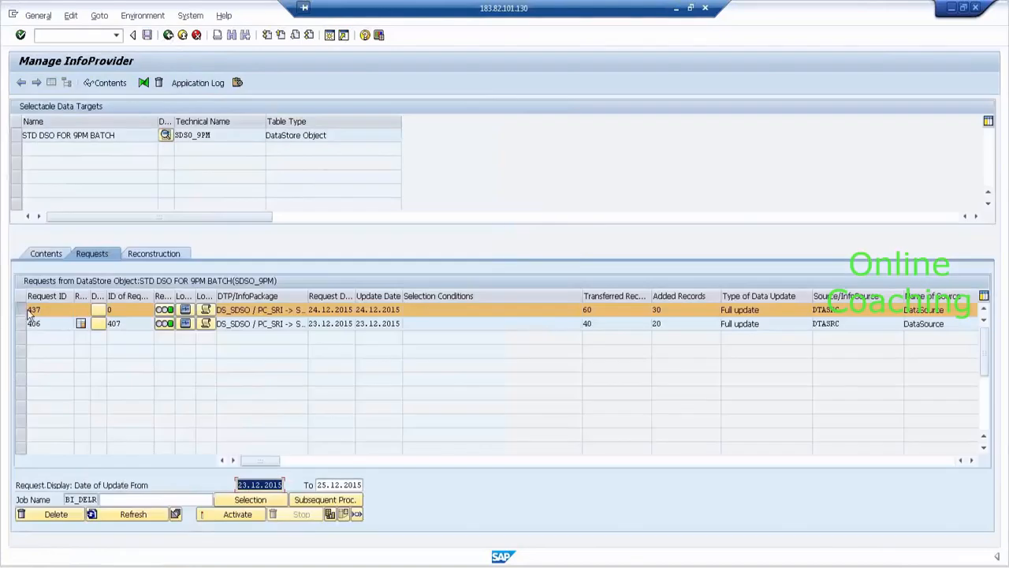
- Display all entries of the new data table of SDSO_9PM from its contents view
{"action": "left_click", "coordinate": [55, 251]}
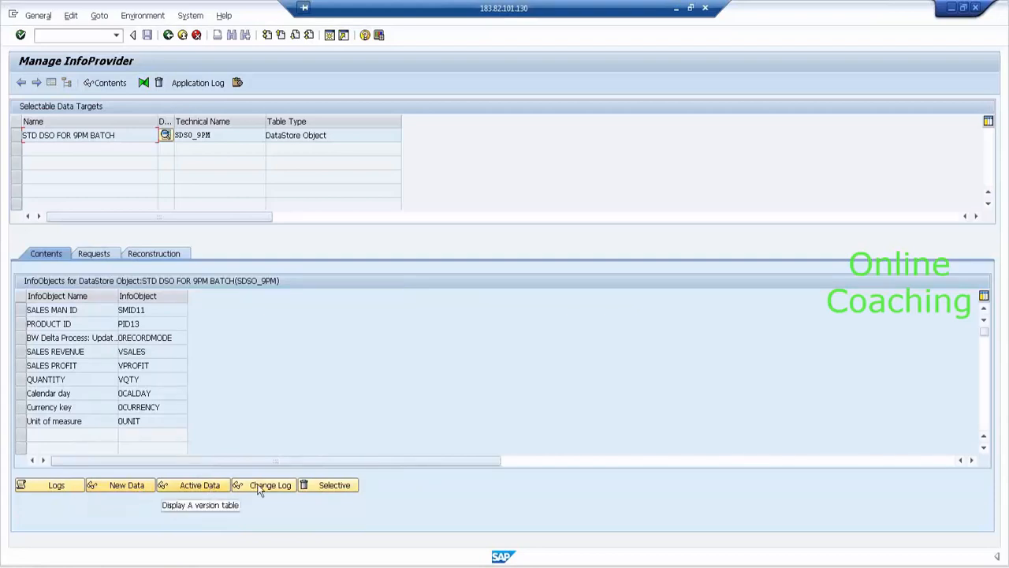
{"action": "left_click", "coordinate": [136, 489]}
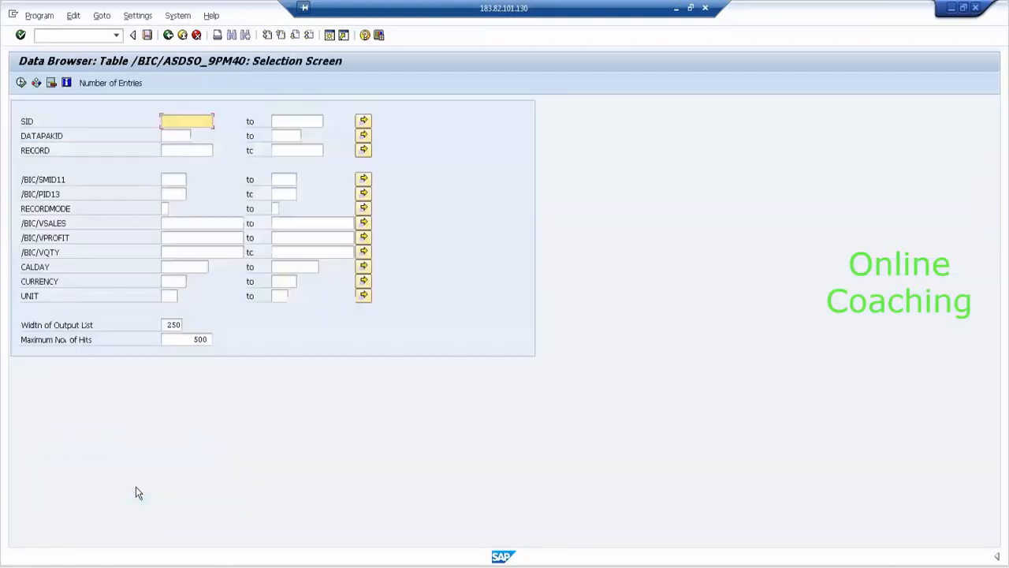
{"action": "left_click", "coordinate": [21, 83]}
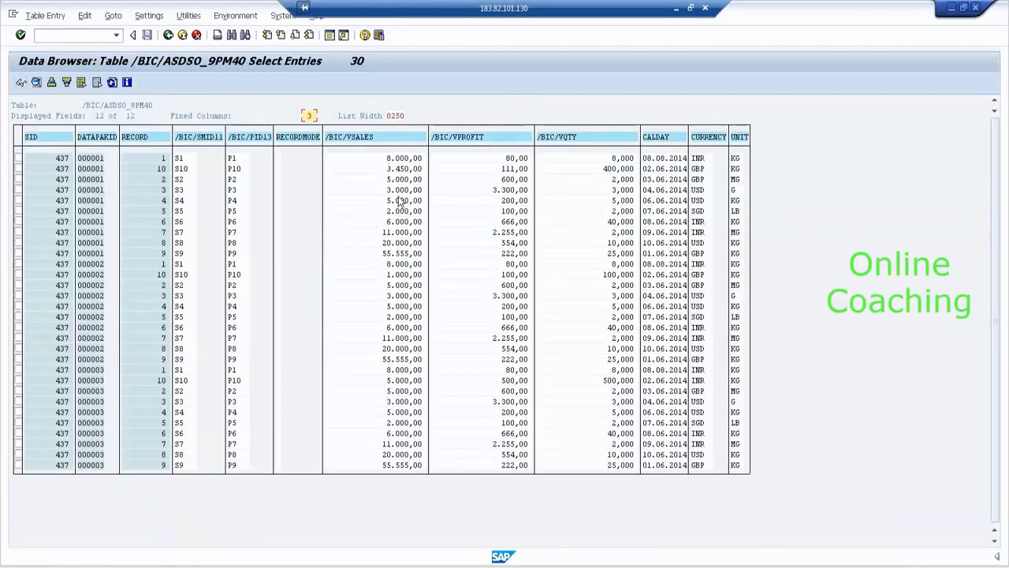
- Compare the sales, profit and quantity of the S10/P10 records across data packages 000001, 000002 and 000003
{"action": "left_click", "coordinate": [231, 274]}
{"action": "left_click", "coordinate": [513, 275]}
{"action": "left_click", "coordinate": [613, 278]}
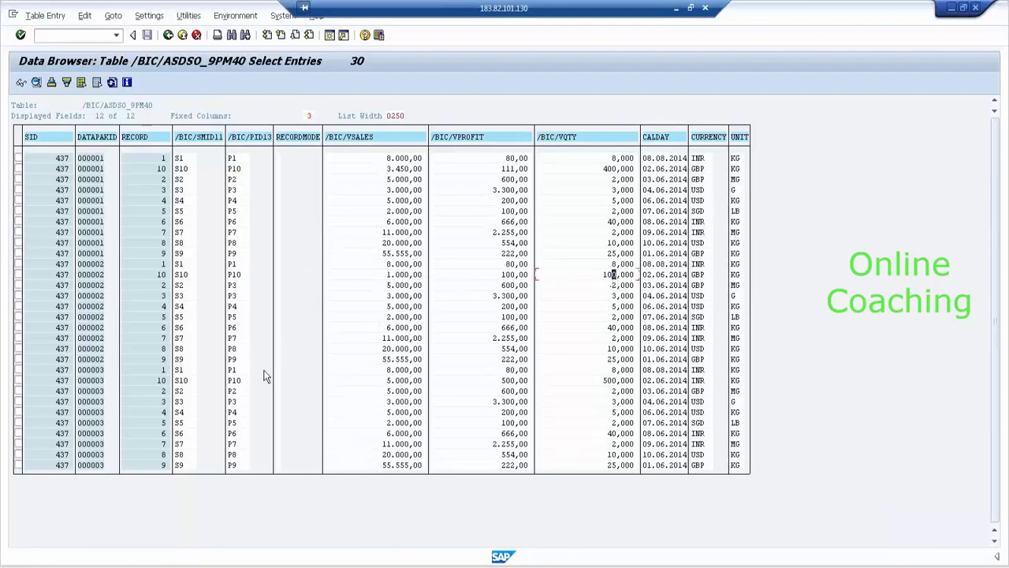
{"action": "left_click", "coordinate": [240, 380]}
{"action": "left_click", "coordinate": [398, 381]}
{"action": "left_click", "coordinate": [509, 382]}
{"action": "left_click", "coordinate": [240, 275]}
{"action": "left_click", "coordinate": [515, 382]}
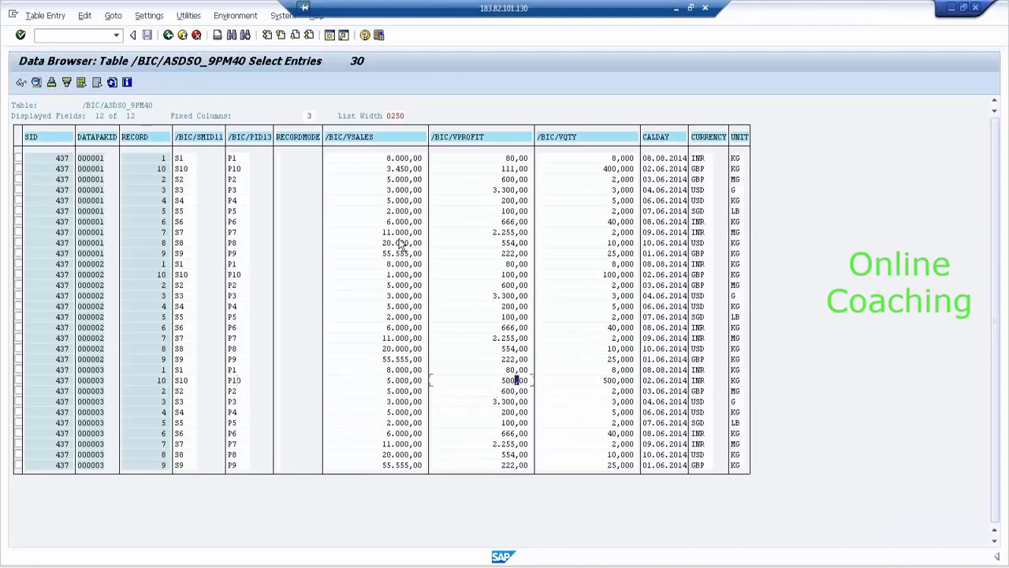
{"action": "left_click", "coordinate": [410, 169]}
- Check the first and last record numbers of the data packages and the sales of S1 and S10 in package 000003
{"action": "left_click", "coordinate": [165, 158]}
{"action": "left_click", "coordinate": [168, 264]}
{"action": "left_click", "coordinate": [164, 359]}
{"action": "left_click", "coordinate": [164, 455]}
{"action": "left_click", "coordinate": [404, 370]}
{"action": "left_click", "coordinate": [406, 381]}
{"action": "key", "text": "Tab"}
{"action": "key", "text": "Tab"}
- Check the first and last sales man IDs of each data package in the new data, and return to Manage InfoProvider
{"action": "left_click", "coordinate": [180, 159]}
{"action": "left_click", "coordinate": [180, 253]}
{"action": "left_click", "coordinate": [181, 264]}
{"action": "left_click", "coordinate": [180, 359]}
{"action": "left_click", "coordinate": [179, 371]}
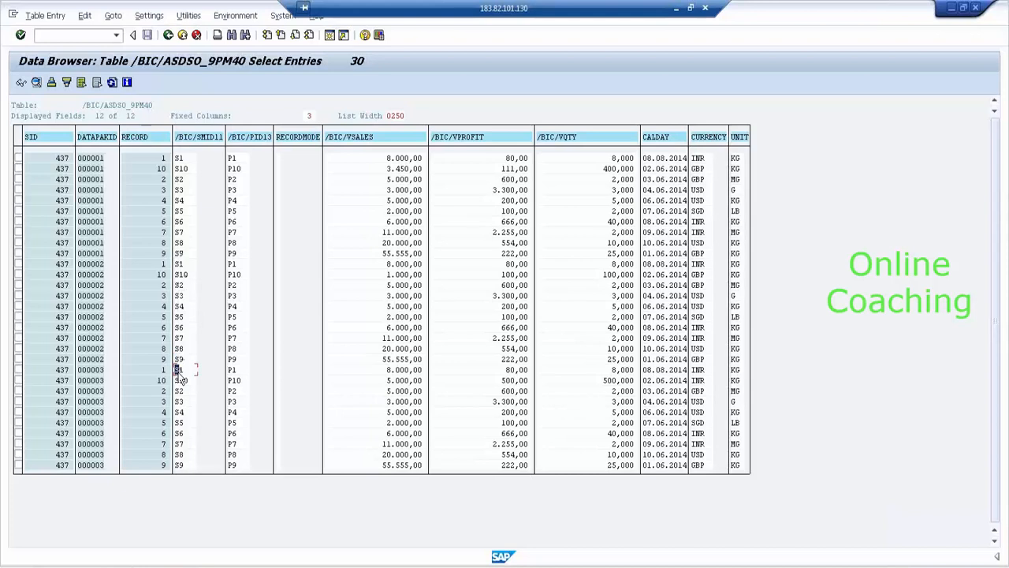
{"action": "left_click", "coordinate": [178, 466]}
{"action": "left_click", "coordinate": [410, 380]}
{"action": "left_click", "coordinate": [168, 35]}
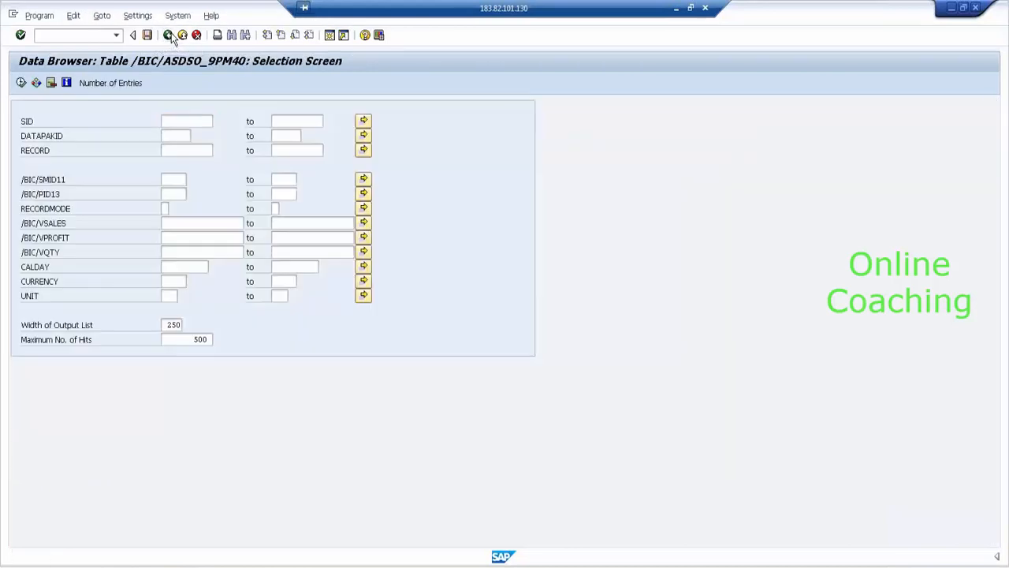
{"action": "left_click", "coordinate": [170, 36]}
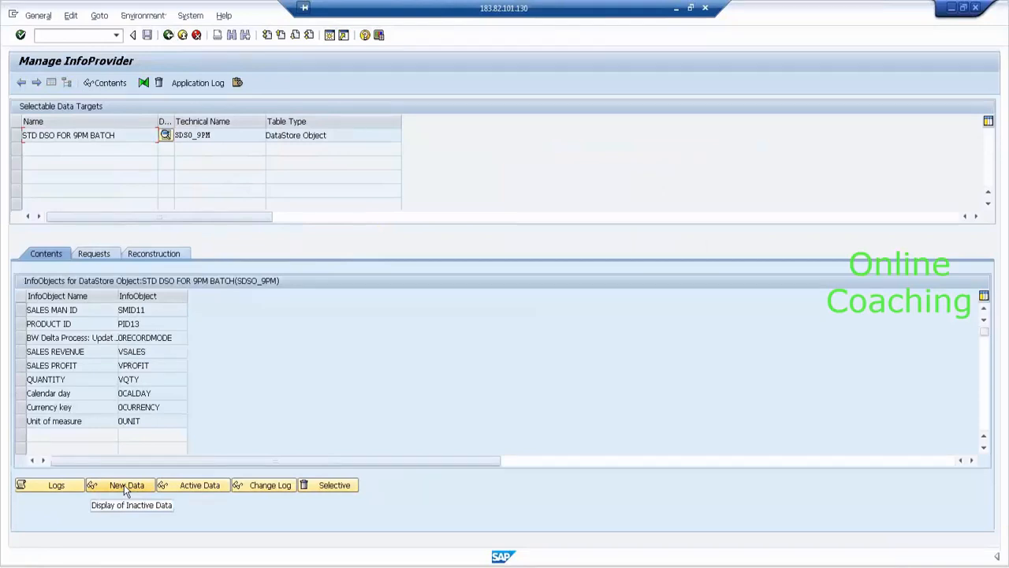
- Display the active data of SDSO_9PM, check the S10/P10 record's sales, profit and quantity, and return to Manage InfoProvider
{"action": "left_click", "coordinate": [199, 486]}
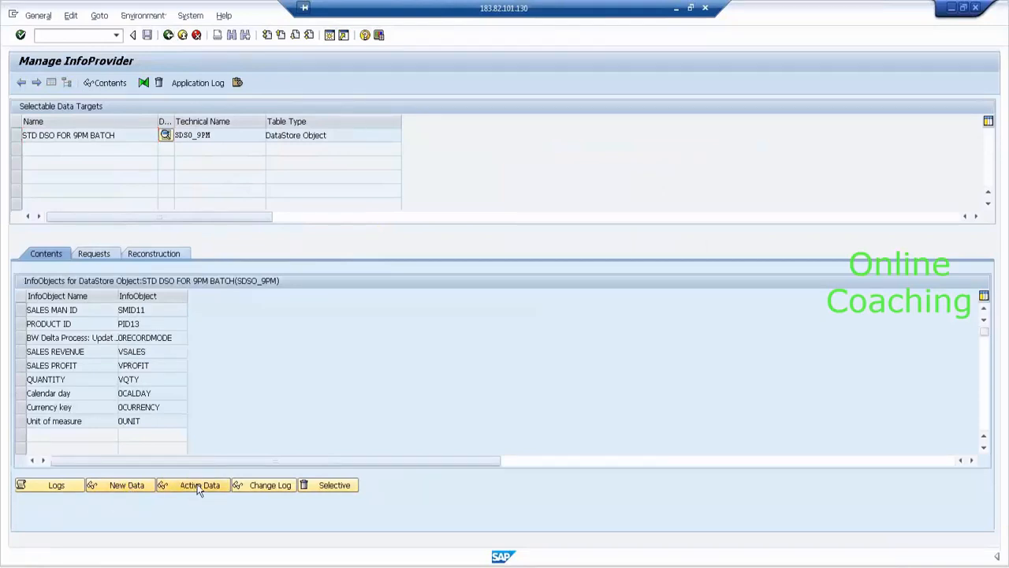
{"action": "left_click", "coordinate": [21, 82]}
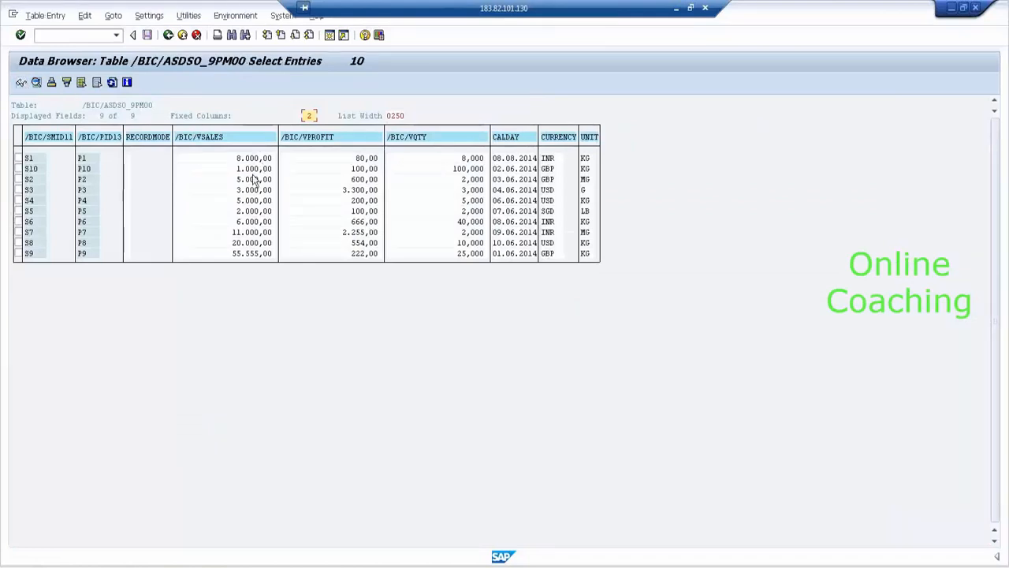
{"action": "left_click", "coordinate": [93, 169]}
{"action": "left_click", "coordinate": [258, 168]}
{"action": "left_click", "coordinate": [350, 169]}
{"action": "left_click", "coordinate": [469, 169]}
{"action": "left_click", "coordinate": [168, 35]}
{"action": "left_click", "coordinate": [168, 36]}
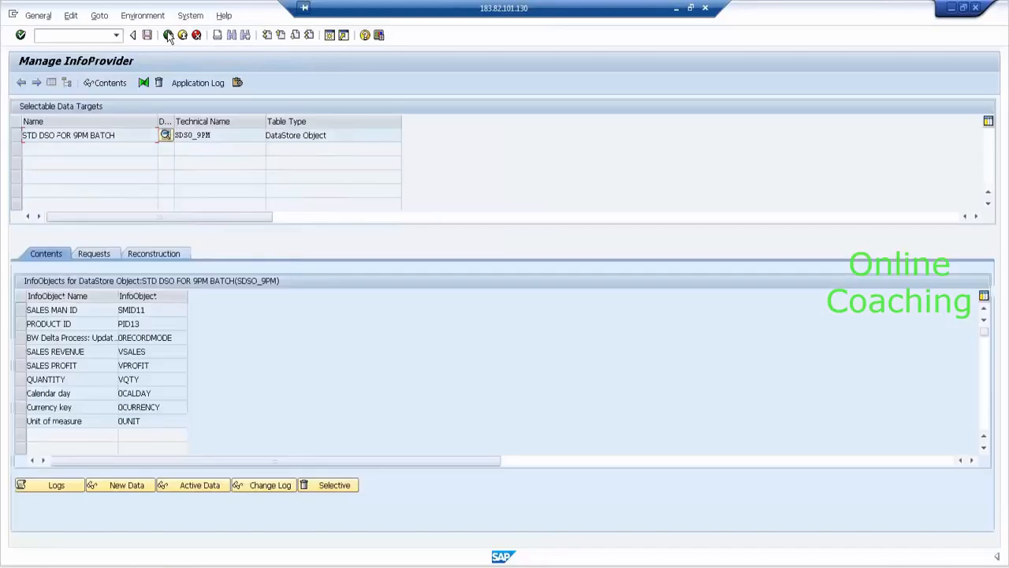
- Display the change log entries of SDSO_9PM and compare the sales of the S10/P10 records
{"action": "left_click", "coordinate": [267, 485]}
{"action": "left_click", "coordinate": [22, 83]}
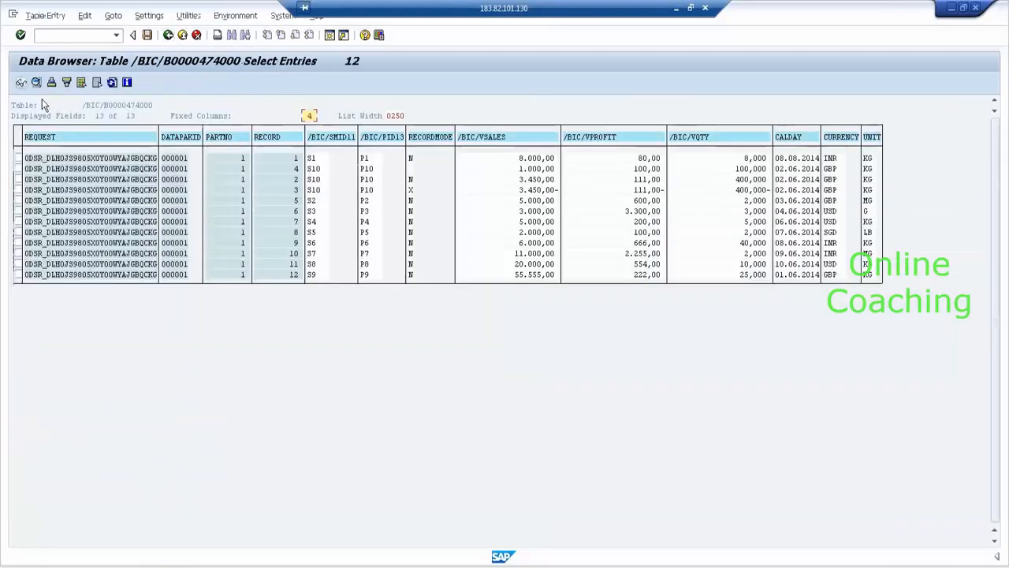
{"action": "left_click", "coordinate": [368, 171]}
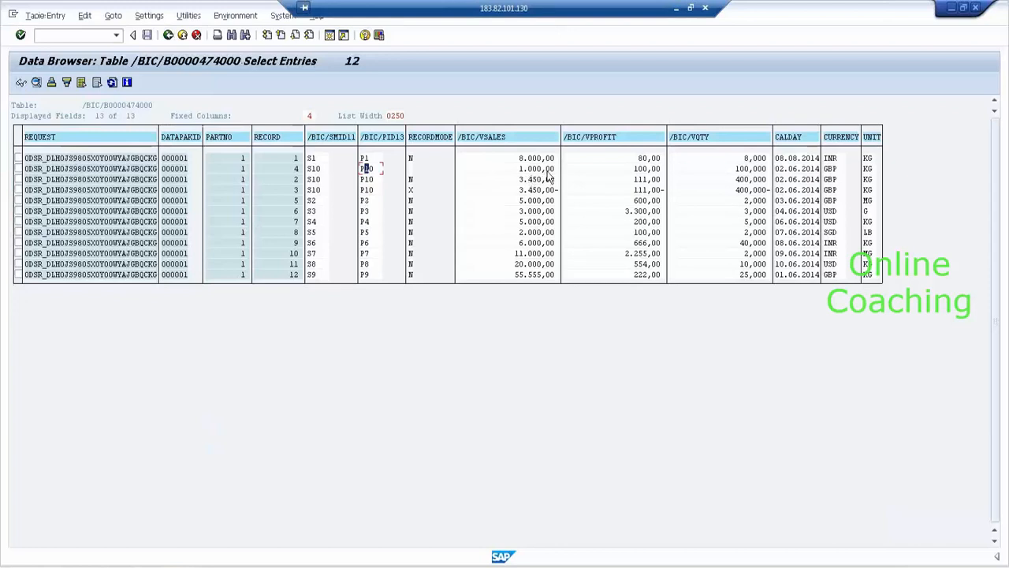
{"action": "left_click", "coordinate": [552, 168]}
{"action": "left_click", "coordinate": [552, 190]}
{"action": "left_click", "coordinate": [551, 168]}
- Check the record mode, sales, profit and quantity of the S10/P10 change log records, and return to Manage InfoProvider
{"action": "left_click", "coordinate": [432, 175]}
{"action": "left_click", "coordinate": [544, 170]}
{"action": "left_click", "coordinate": [411, 191]}
{"action": "left_click", "coordinate": [544, 169]}
{"action": "left_click", "coordinate": [649, 168]}
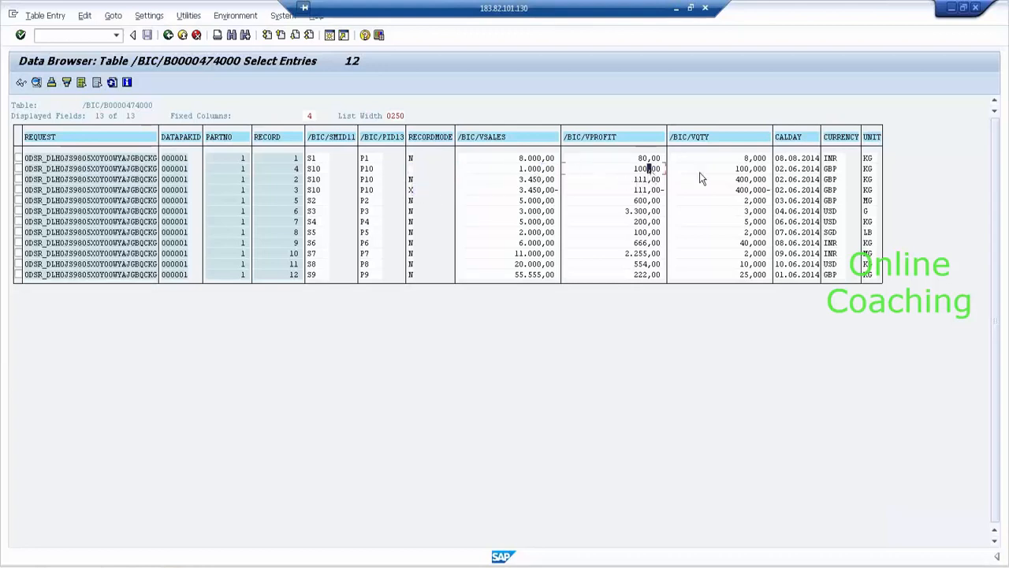
{"action": "left_click", "coordinate": [741, 169]}
{"action": "left_click", "coordinate": [168, 36]}
{"action": "left_click", "coordinate": [168, 36]}
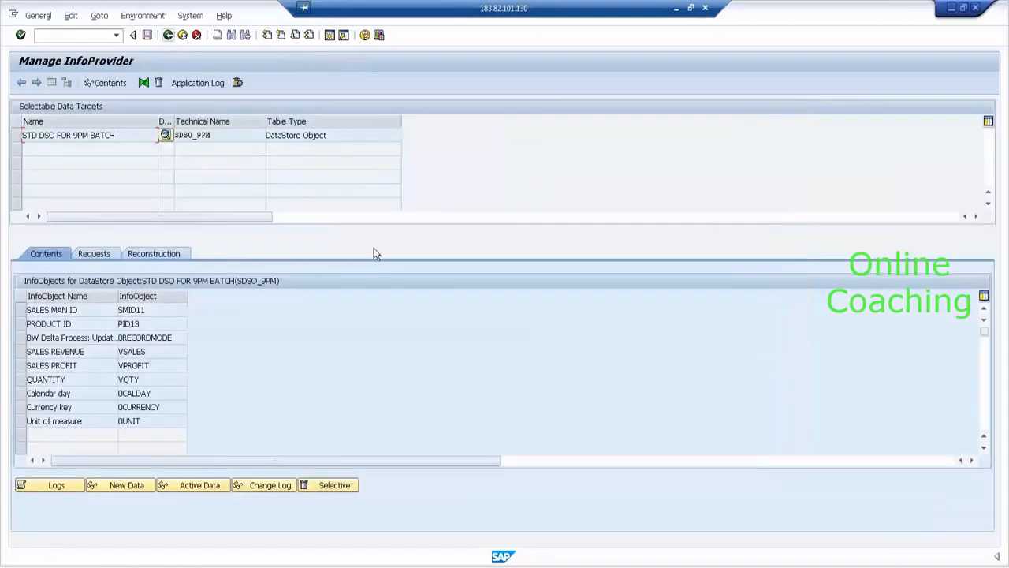
- Start the activation of request 437 in SDSO_9PM under the job name 9PMOVERWIRTE, and refresh its status
{"action": "left_click", "coordinate": [101, 255]}
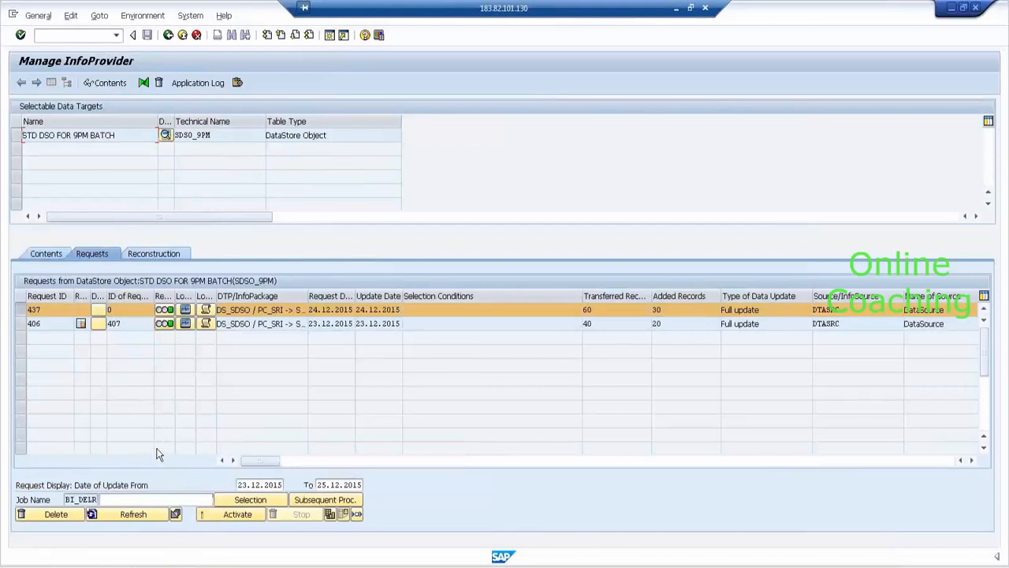
{"action": "left_click", "coordinate": [240, 515]}
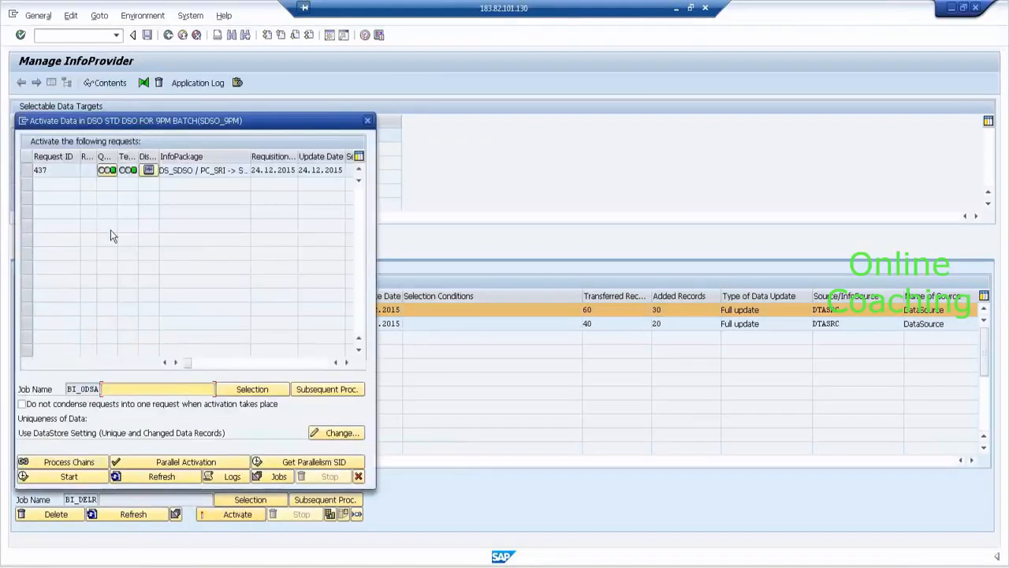
{"action": "left_click", "coordinate": [28, 171]}
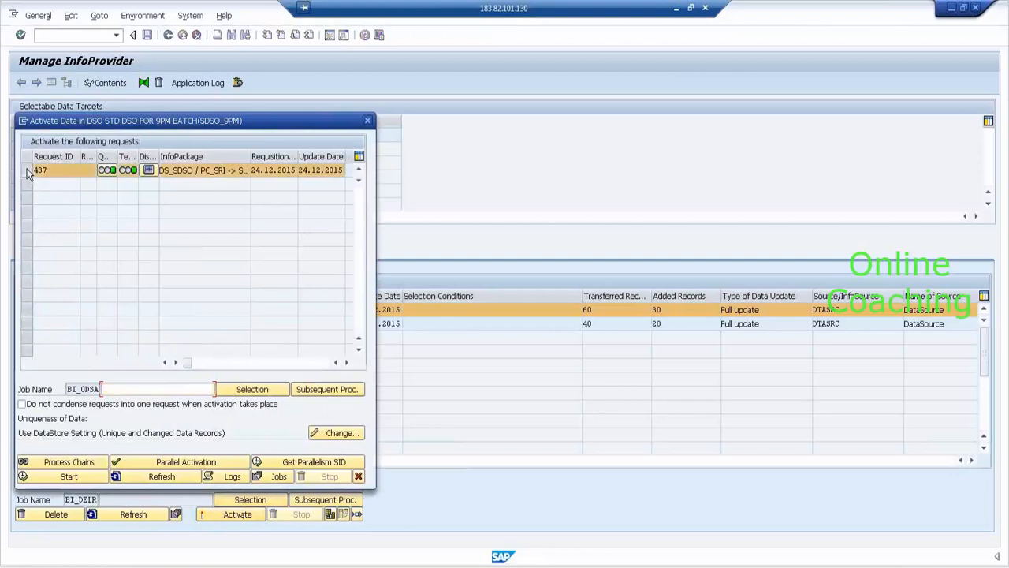
{"action": "left_click", "coordinate": [167, 387]}
{"action": "type", "text": "pm"}
{"action": "key", "text": "BackSpace"}
{"action": "key", "text": "BackSpace"}
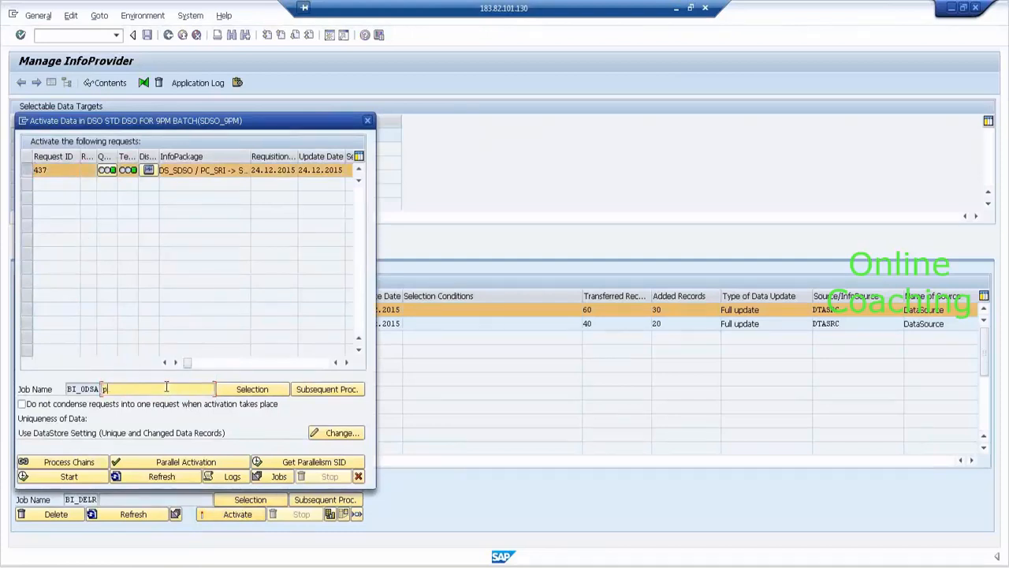
{"action": "type", "text": "0"}
{"action": "type", "text": "9p"}
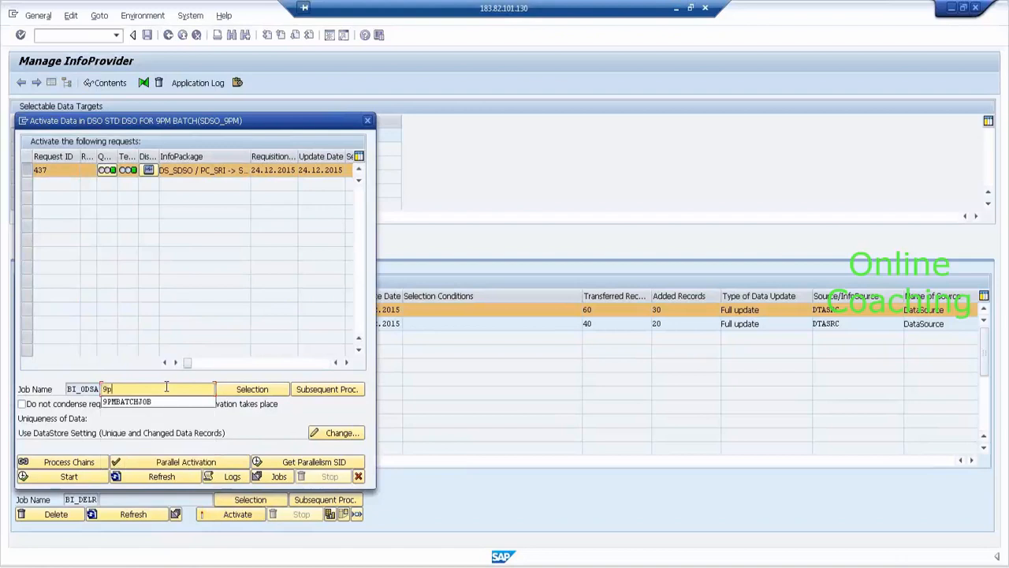
{"action": "type", "text": "moverwrite"}
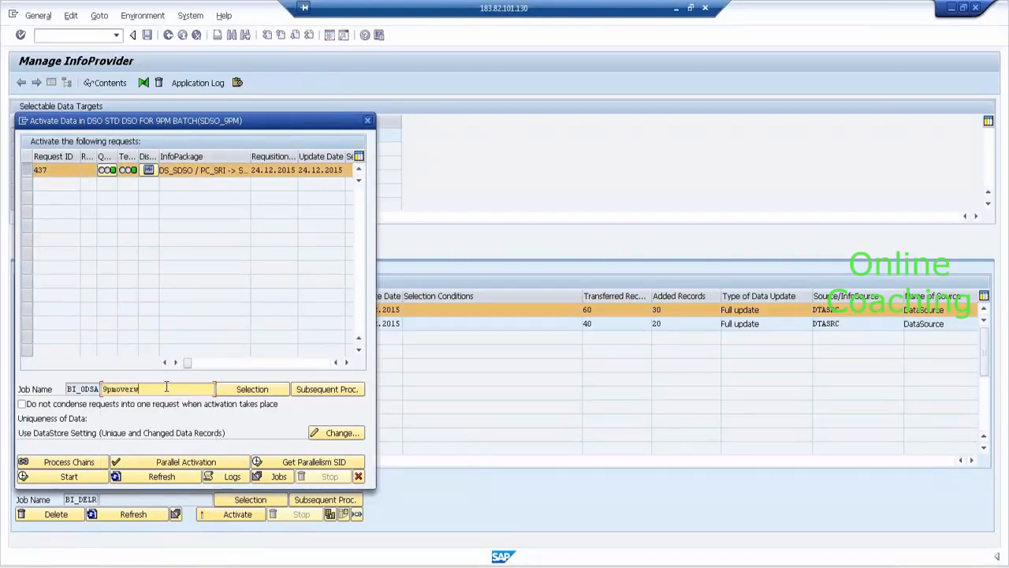
{"action": "left_click", "coordinate": [79, 478]}
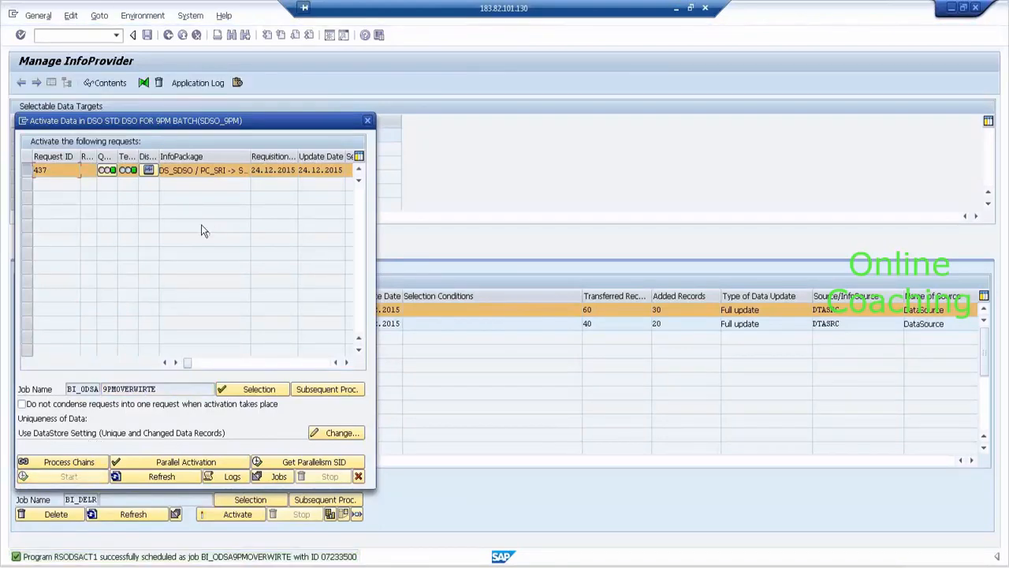
{"action": "left_click", "coordinate": [172, 478]}
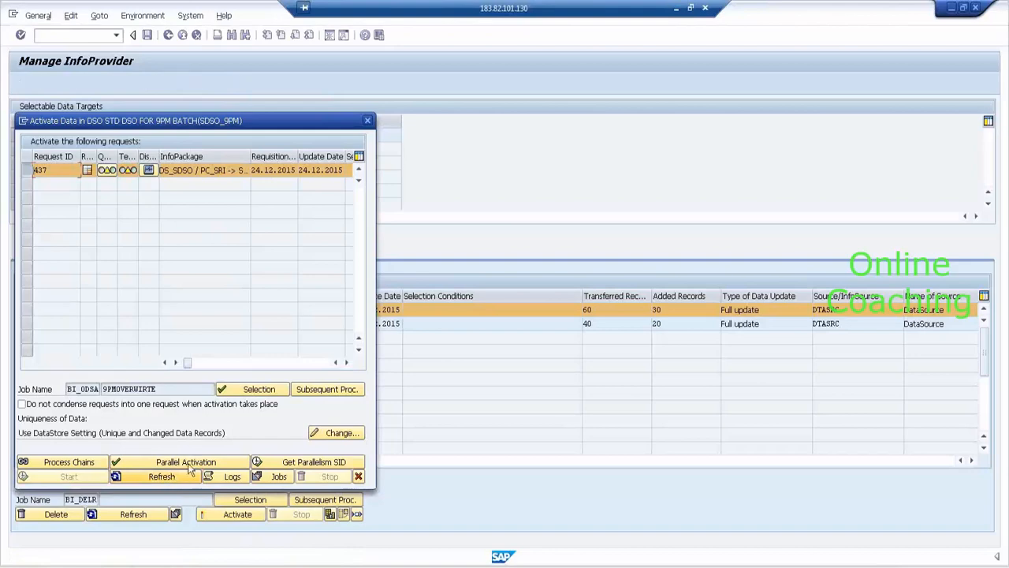
- Switch to the PowerPoint presentation, review the DSO slides up to slide 1045, and return to the SAP session
{"action": "left_click", "coordinate": [676, 8]}
{"action": "scroll", "coordinate": [254, 363], "scroll_direction": "down", "scroll_amount": 10}
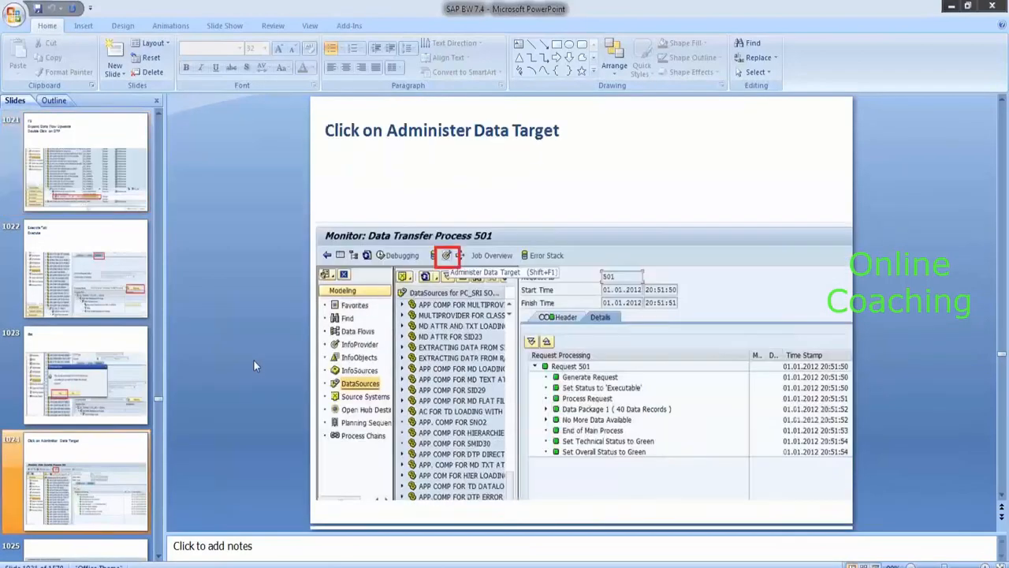
{"action": "scroll", "coordinate": [254, 364], "scroll_direction": "down", "scroll_amount": 14}
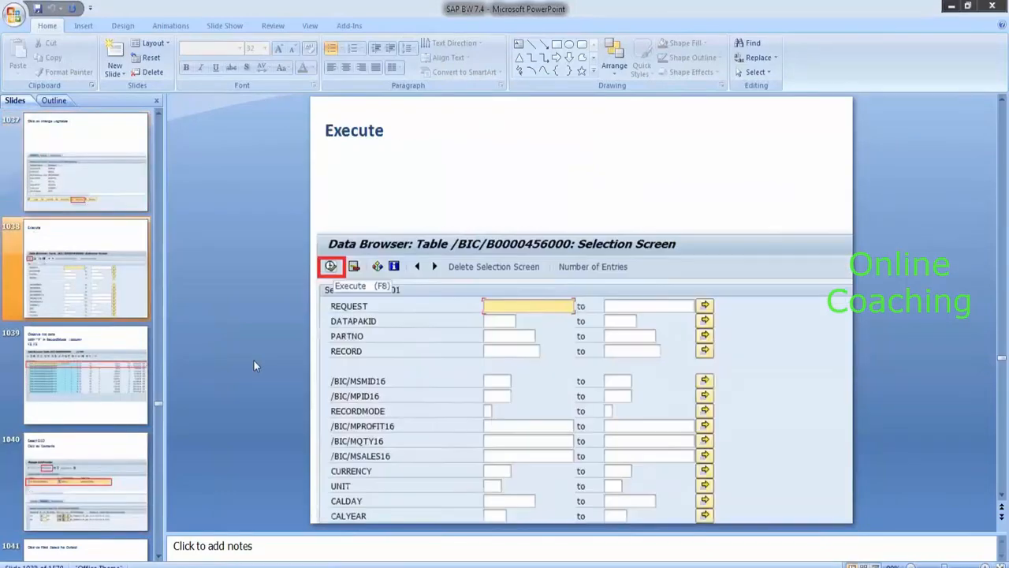
{"action": "scroll", "coordinate": [254, 365], "scroll_direction": "down", "scroll_amount": 9}
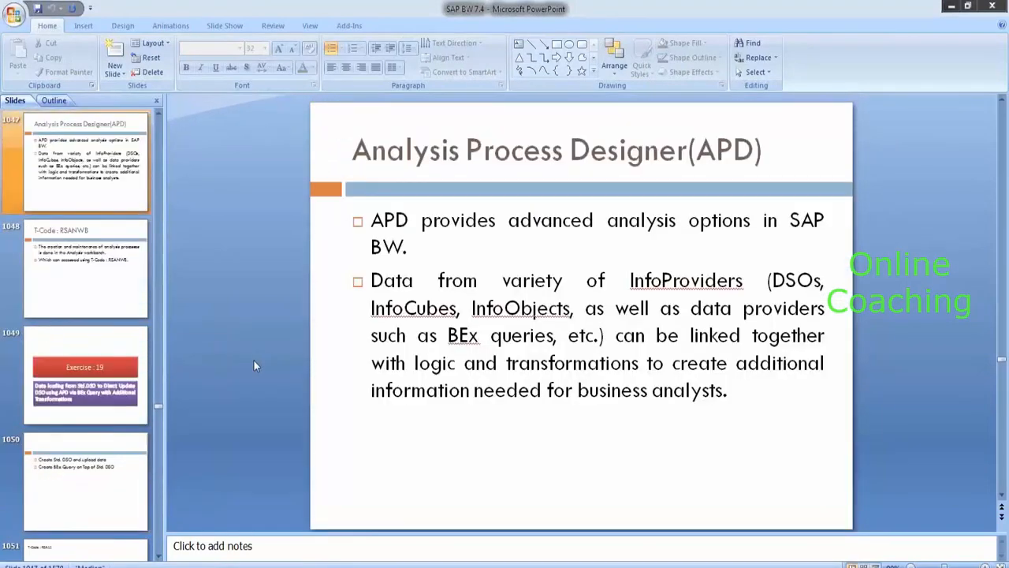
{"action": "scroll", "coordinate": [254, 365], "scroll_direction": "up", "scroll_amount": 4}
{"action": "scroll", "coordinate": [254, 364], "scroll_direction": "down", "scroll_amount": 1}
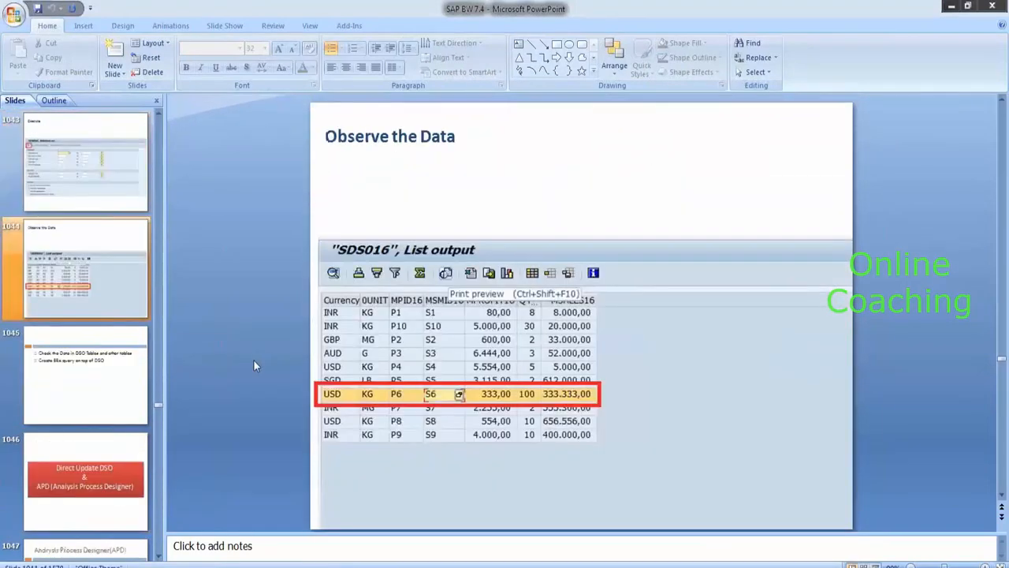
{"action": "scroll", "coordinate": [254, 364], "scroll_direction": "down", "scroll_amount": 1}
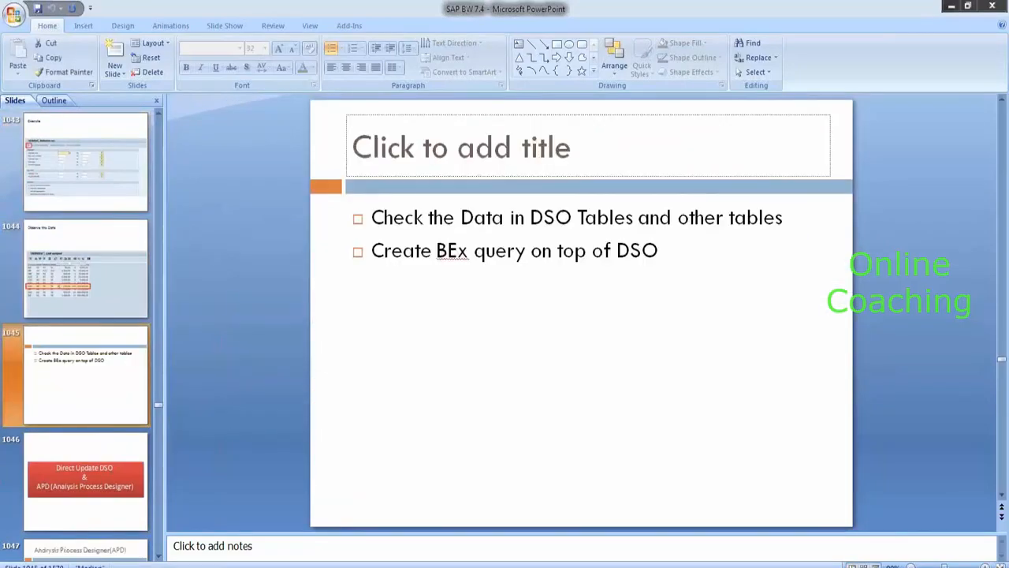
{"action": "key", "text": "alt+Tab"}
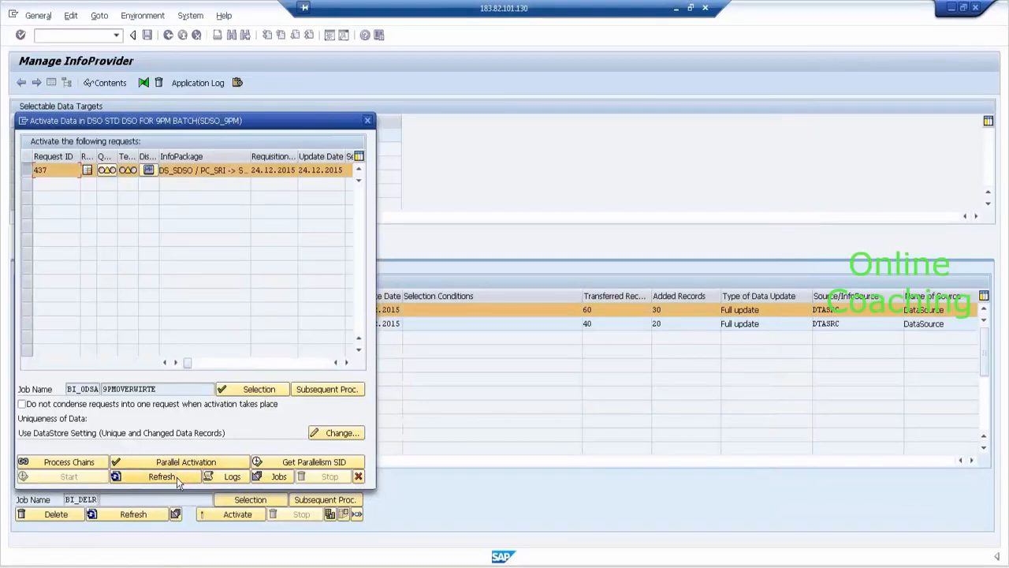
- Refresh the activation request list of SDSO_9PM until request 437 has been processed
{"action": "left_click", "coordinate": [178, 477]}
{"action": "left_click", "coordinate": [178, 478]}
{"action": "left_click", "coordinate": [164, 480]}
{"action": "left_click", "coordinate": [164, 479]}
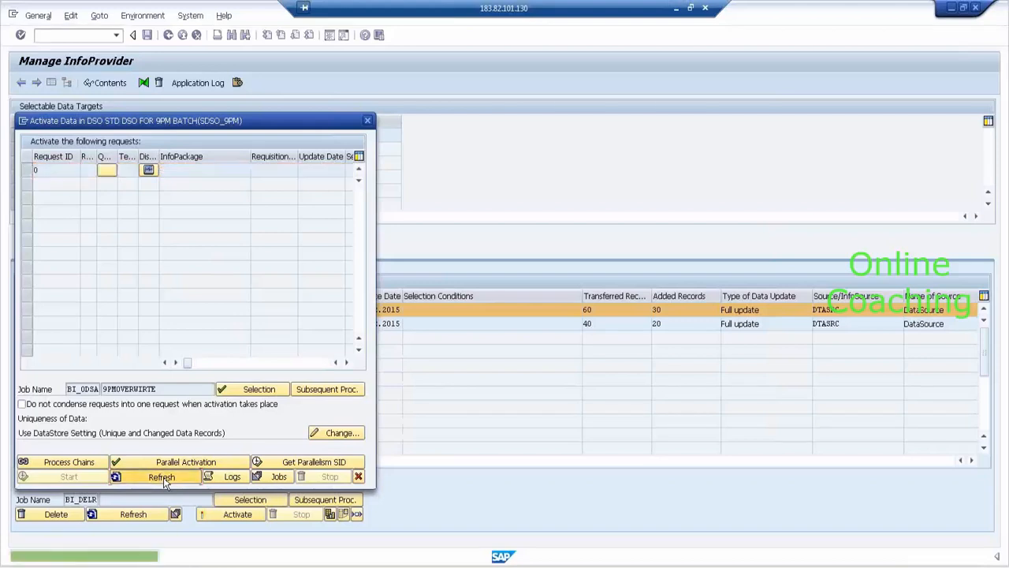
- Check the status of job BI_ODSA9PMOVERWIRTE in the job overview, and close the activation dialog
{"action": "left_click", "coordinate": [265, 477]}
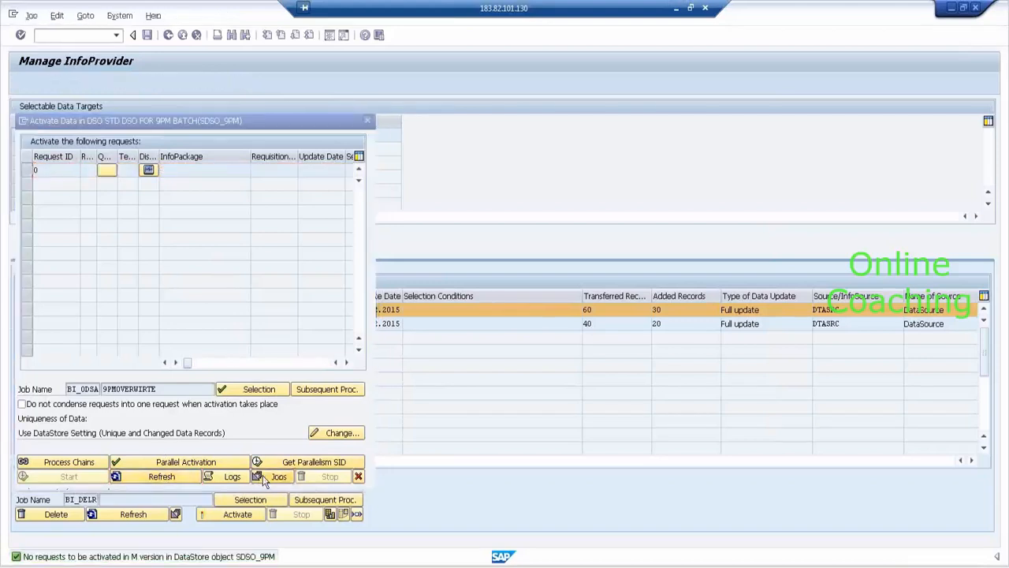
{"action": "left_click", "coordinate": [27, 84]}
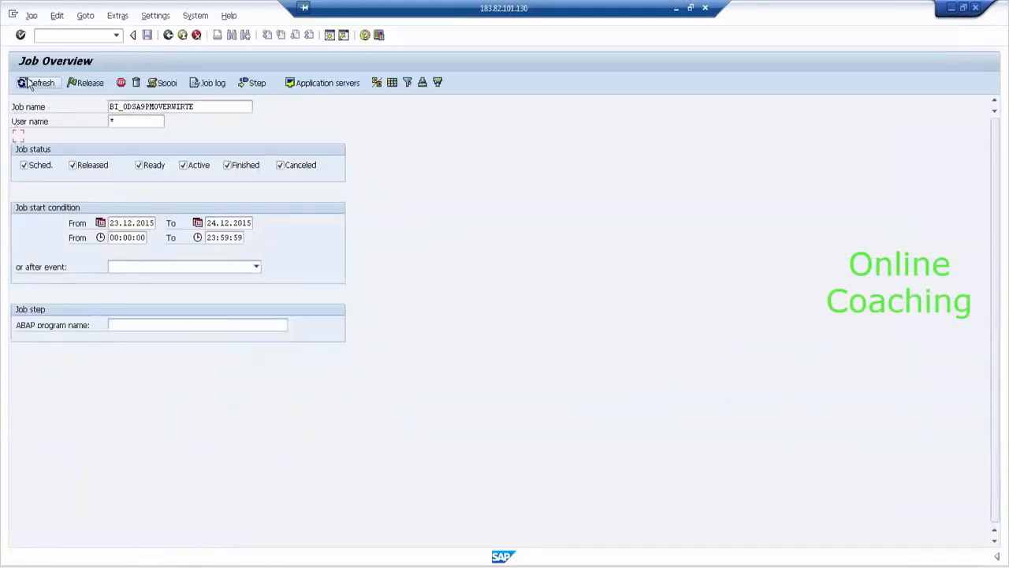
{"action": "left_click", "coordinate": [330, 138]}
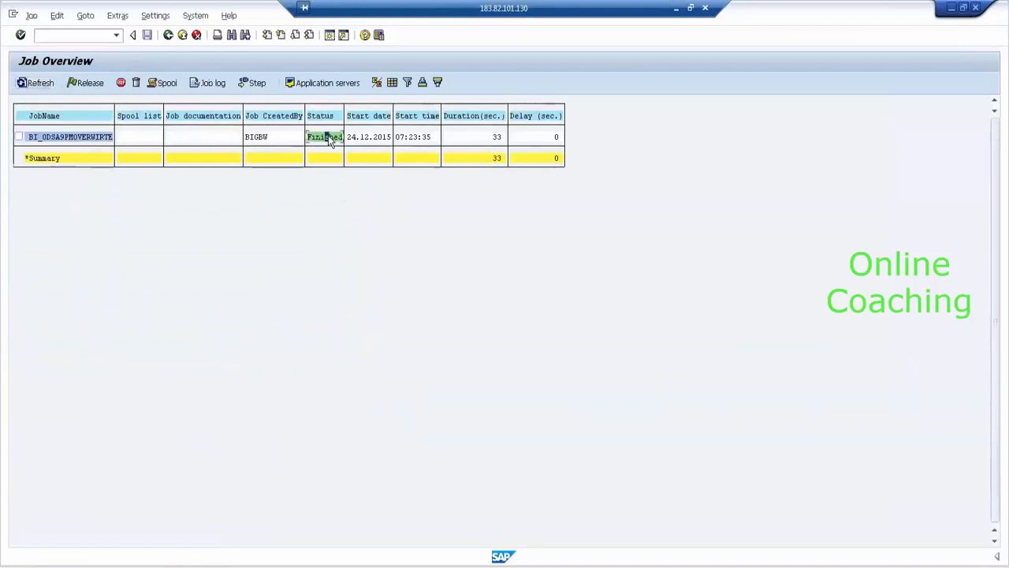
{"action": "left_click", "coordinate": [179, 36]}
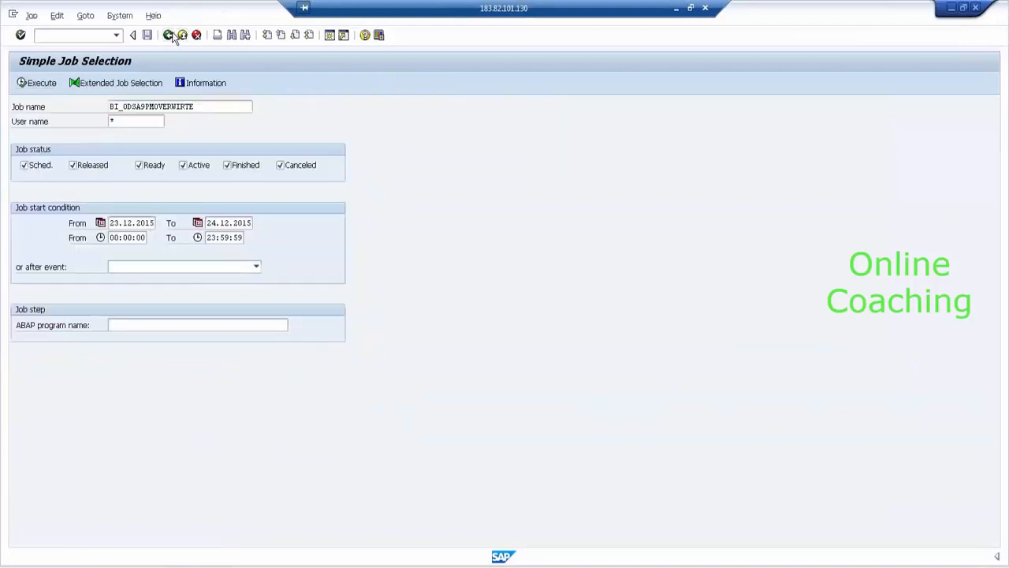
{"action": "left_click", "coordinate": [178, 36]}
{"action": "left_click", "coordinate": [367, 122]}
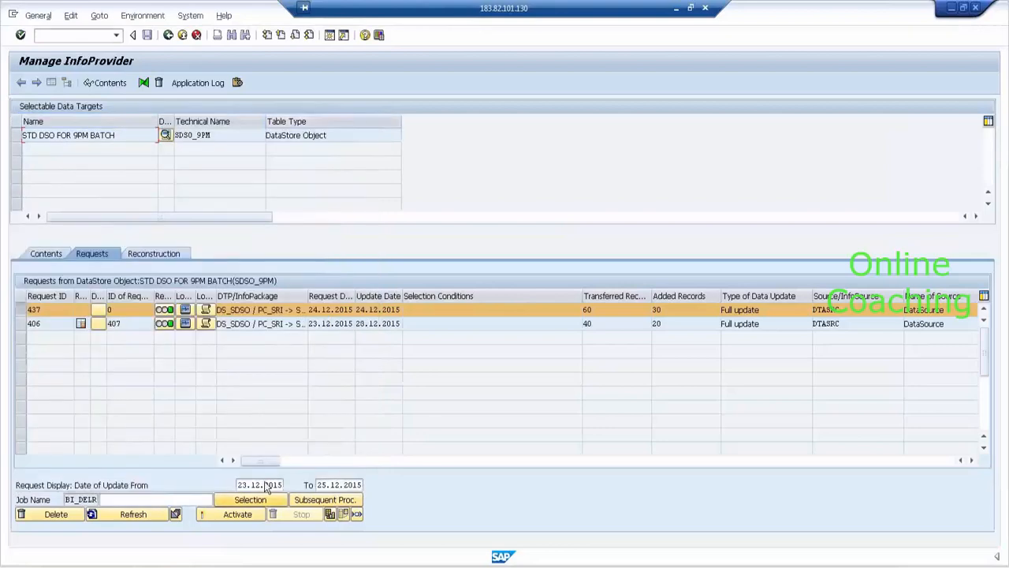
- Refresh the request list of SDSO_9PM, and check its new data table for entries
{"action": "left_click", "coordinate": [151, 515]}
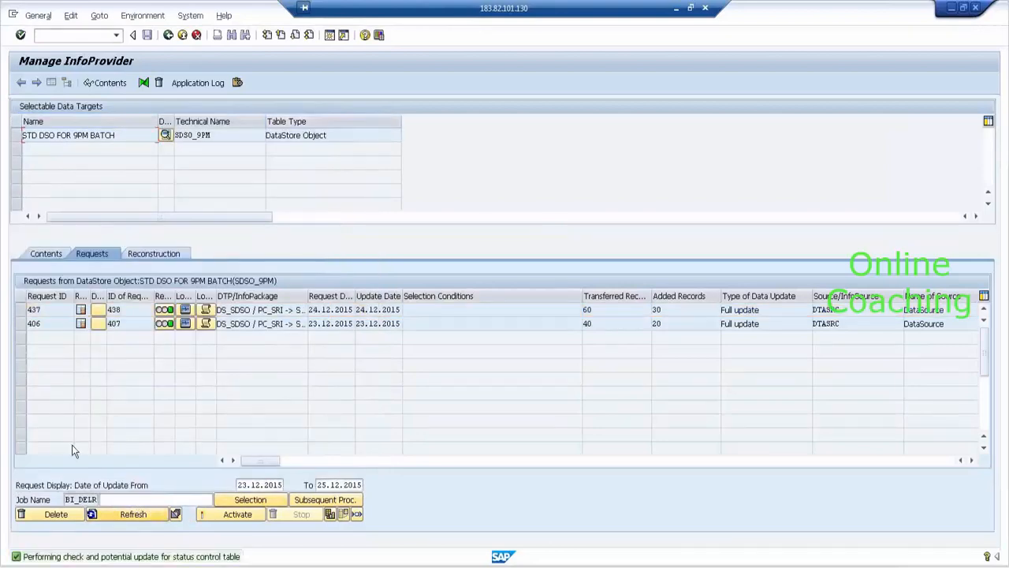
{"action": "left_click", "coordinate": [49, 254]}
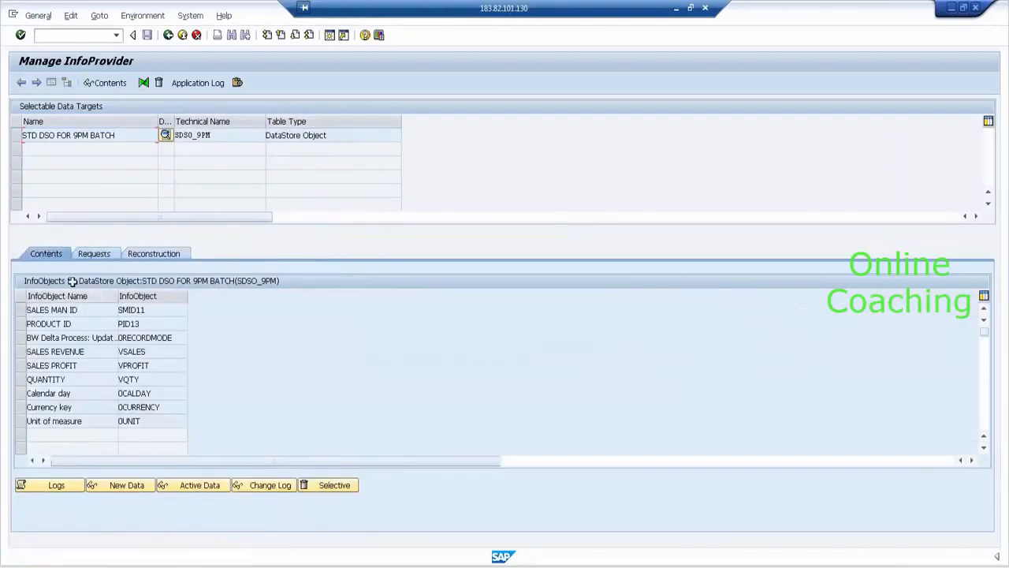
{"action": "left_click", "coordinate": [127, 487]}
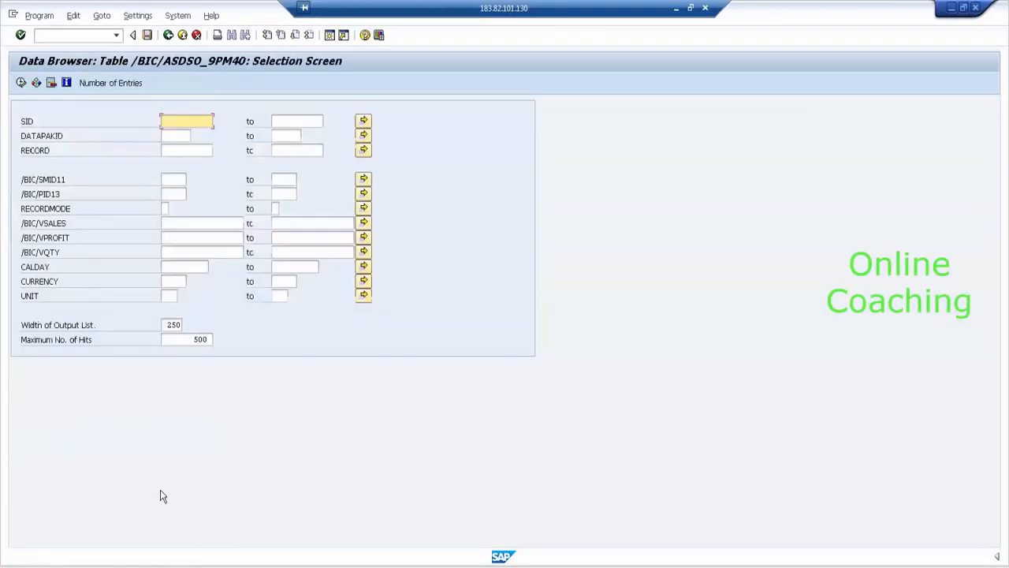
{"action": "left_click", "coordinate": [21, 82]}
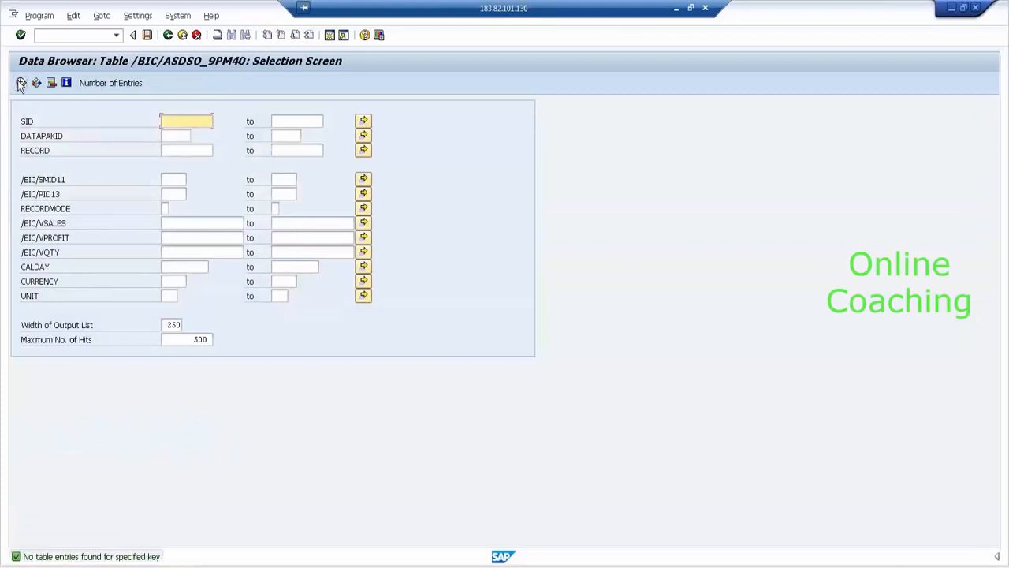
{"action": "left_click", "coordinate": [168, 34]}
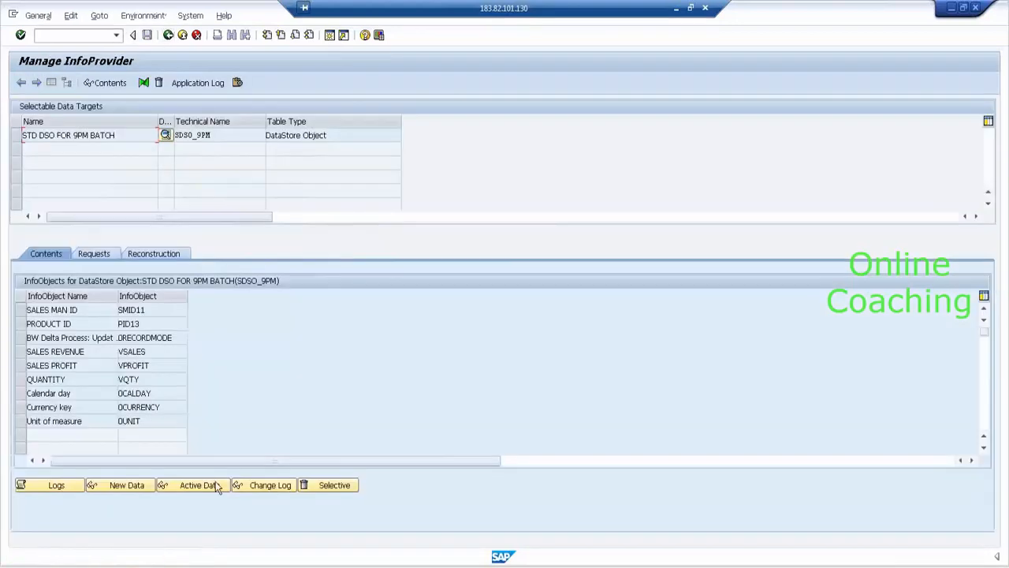
- Display the active data of SDSO_9PM and examine the sales, profit and quantity of the S10/P10 record
{"action": "left_click", "coordinate": [217, 487]}
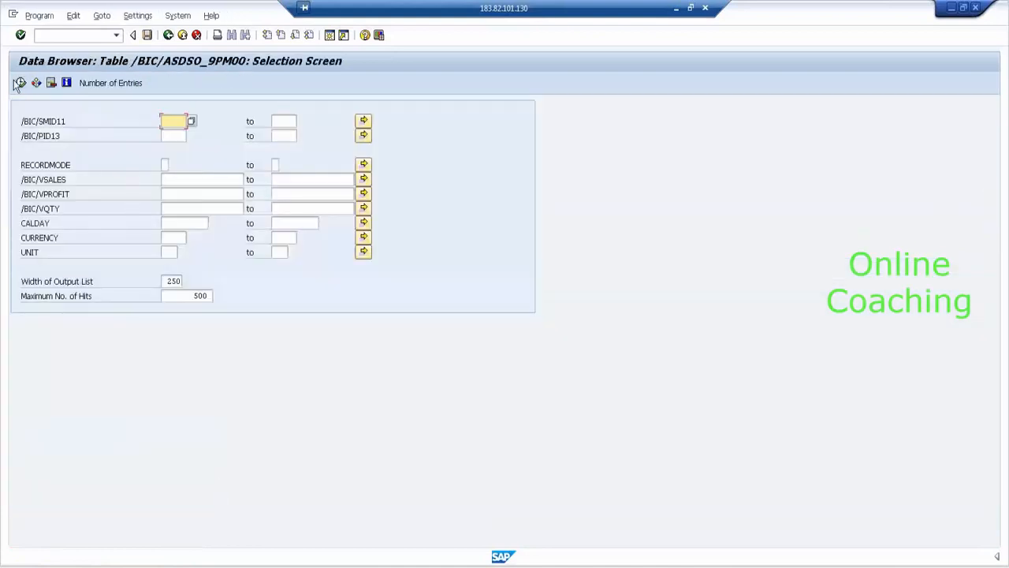
{"action": "left_click", "coordinate": [18, 83]}
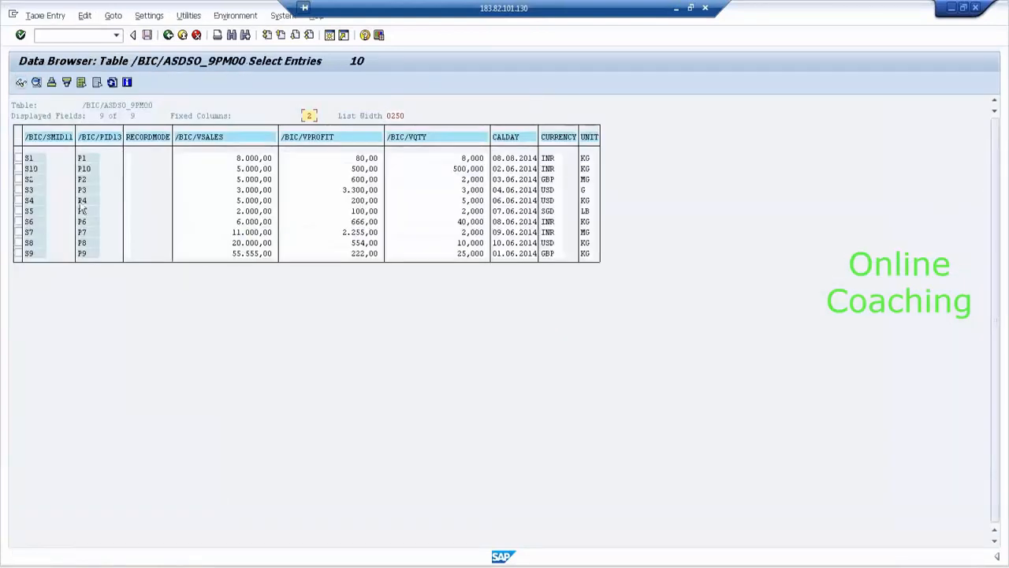
{"action": "left_click", "coordinate": [250, 168]}
{"action": "left_click", "coordinate": [375, 170]}
{"action": "left_click", "coordinate": [455, 170]}
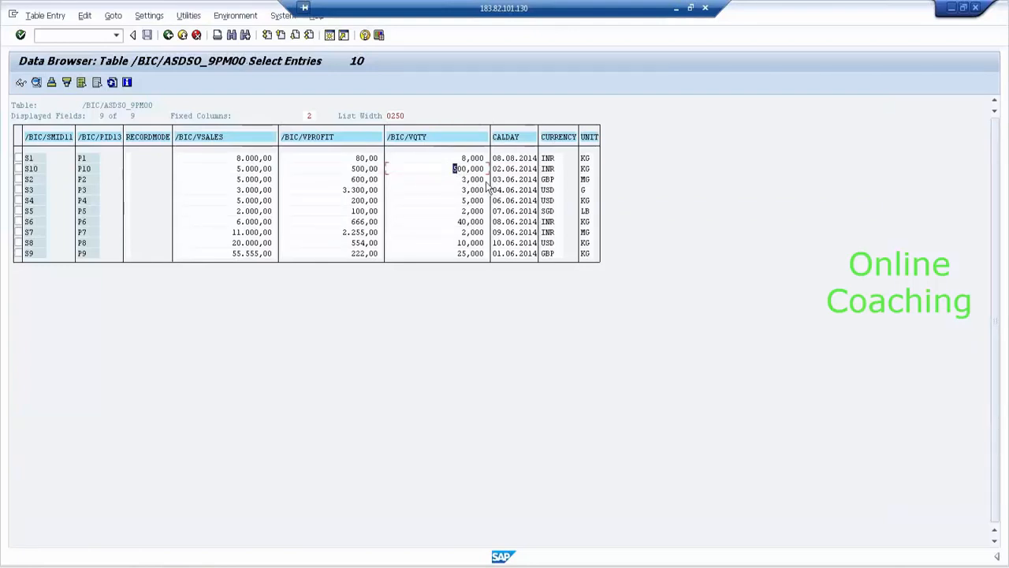
{"action": "left_click", "coordinate": [169, 36]}
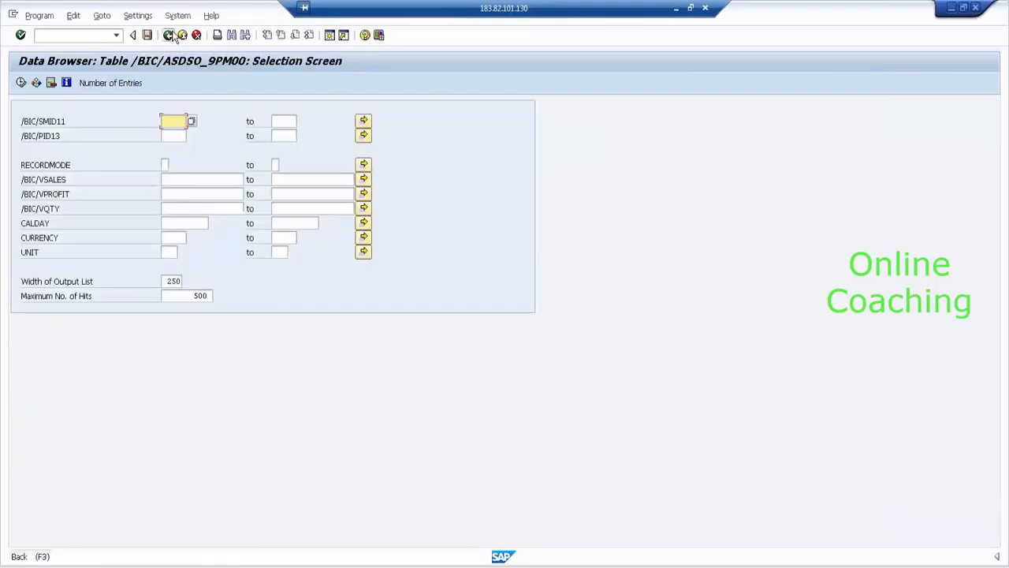
{"action": "left_click", "coordinate": [172, 36]}
- Display the change log of SDSO_9PM and compare the record modes of the S10/P10 before and after images
{"action": "left_click", "coordinate": [264, 487]}
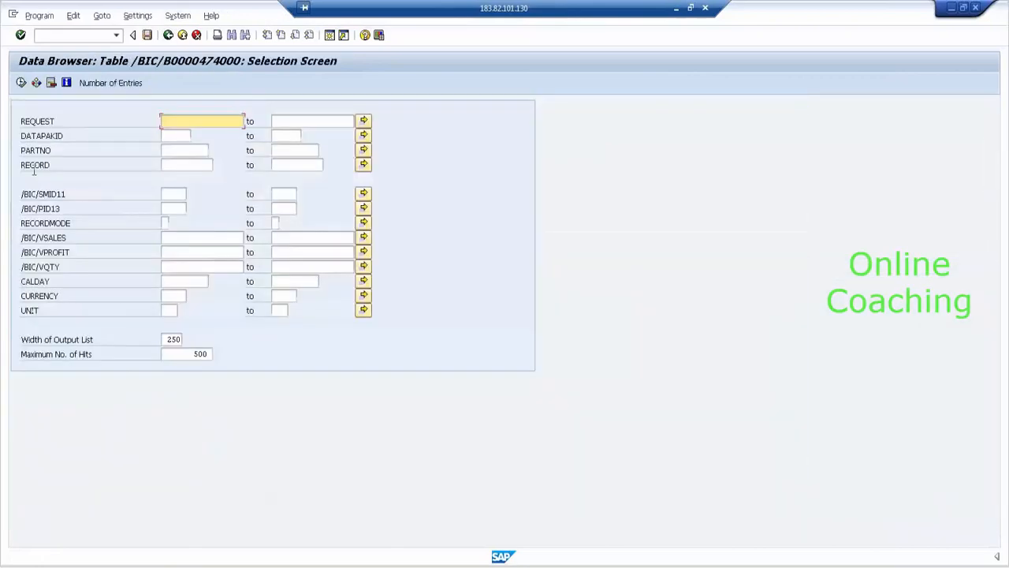
{"action": "left_click", "coordinate": [21, 82]}
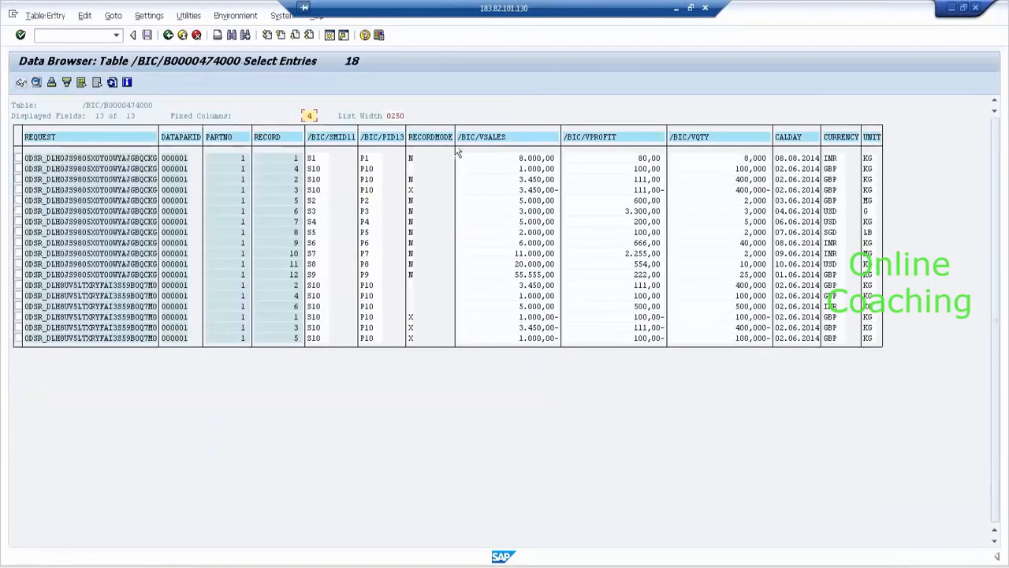
{"action": "left_click", "coordinate": [411, 284]}
{"action": "left_click", "coordinate": [411, 305]}
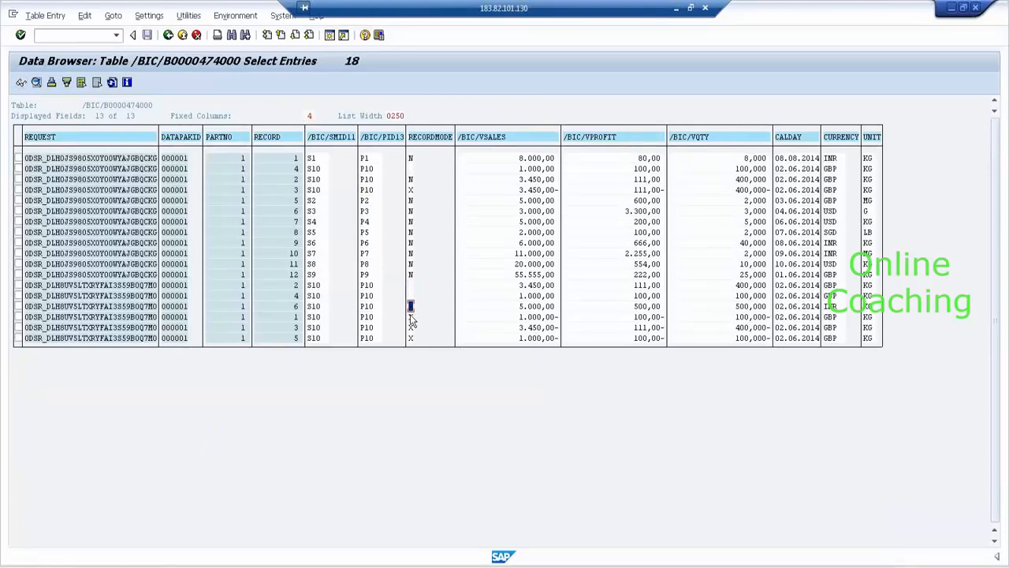
{"action": "left_click", "coordinate": [411, 285]}
{"action": "left_click", "coordinate": [411, 306]}
{"action": "left_click", "coordinate": [411, 327]}
{"action": "left_click", "coordinate": [411, 338]}
{"action": "left_click", "coordinate": [411, 317]}
{"action": "left_click", "coordinate": [411, 337]}
{"action": "left_click", "coordinate": [412, 169]}
{"action": "left_click", "coordinate": [411, 285]}
{"action": "left_click", "coordinate": [411, 297]}
{"action": "left_click", "coordinate": [411, 307]}
{"action": "left_click", "coordinate": [169, 36]}
{"action": "left_click", "coordinate": [169, 35]}
- Leave the InfoProvider management, request monitor and data transfer process, and select the technical name SDSO_9PM in the InfoProvider tree
{"action": "left_click", "coordinate": [169, 36]}
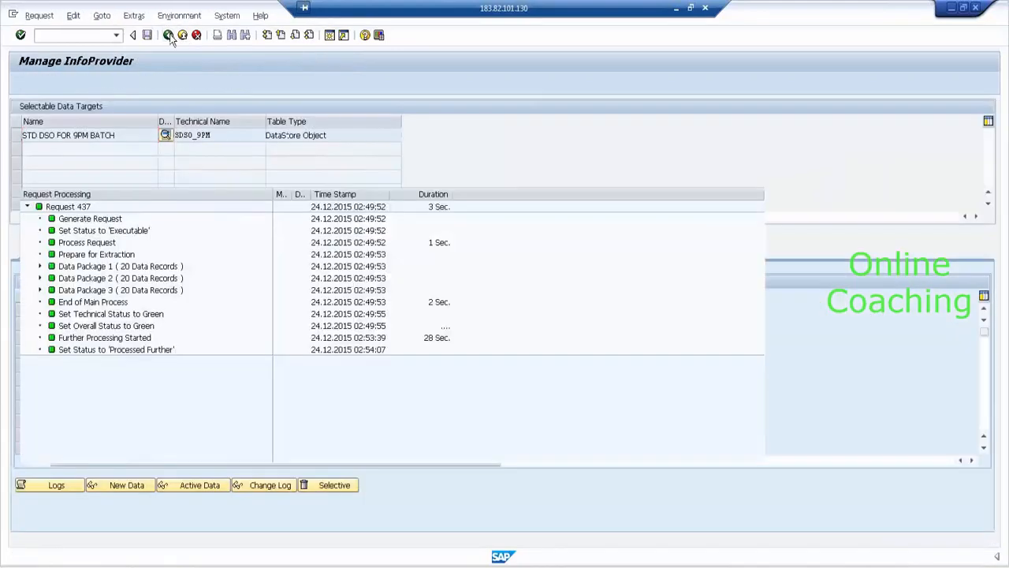
{"action": "left_click", "coordinate": [168, 36]}
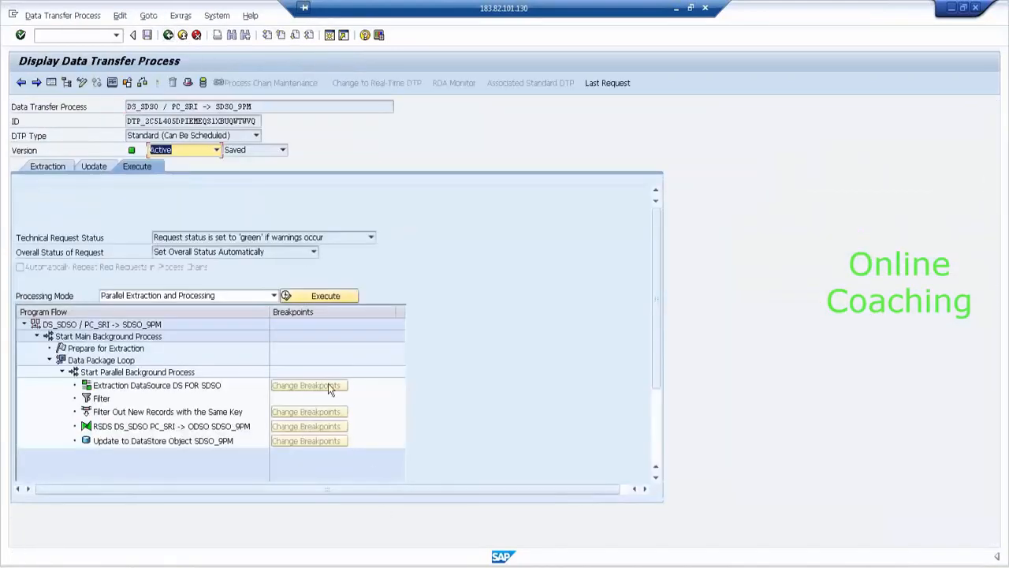
{"action": "left_click", "coordinate": [168, 36]}
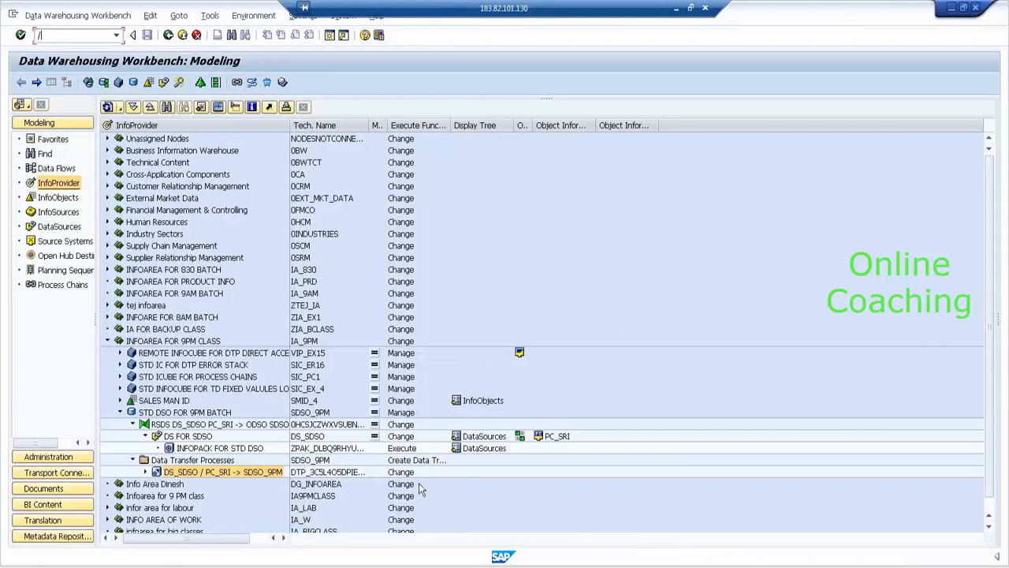
{"action": "left_click", "coordinate": [333, 412]}
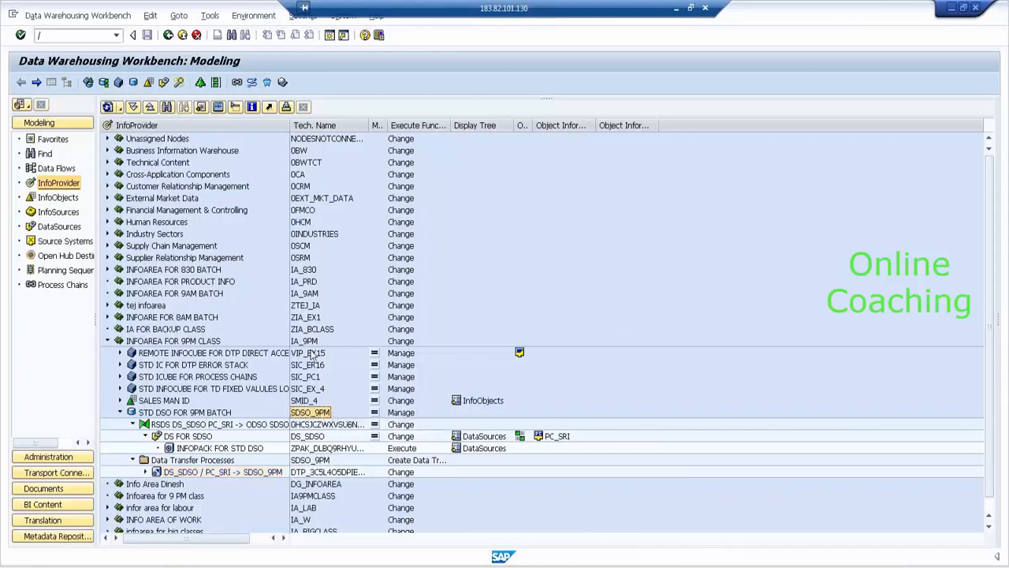
- Start the BEx Analyzer through transaction RRMX
{"action": "left_click", "coordinate": [95, 36]}
{"action": "type", "text": "/"}
{"action": "key", "text": "BackSpace"}
{"action": "key", "text": "BackSpace"}
{"action": "type", "text": "SMO"}
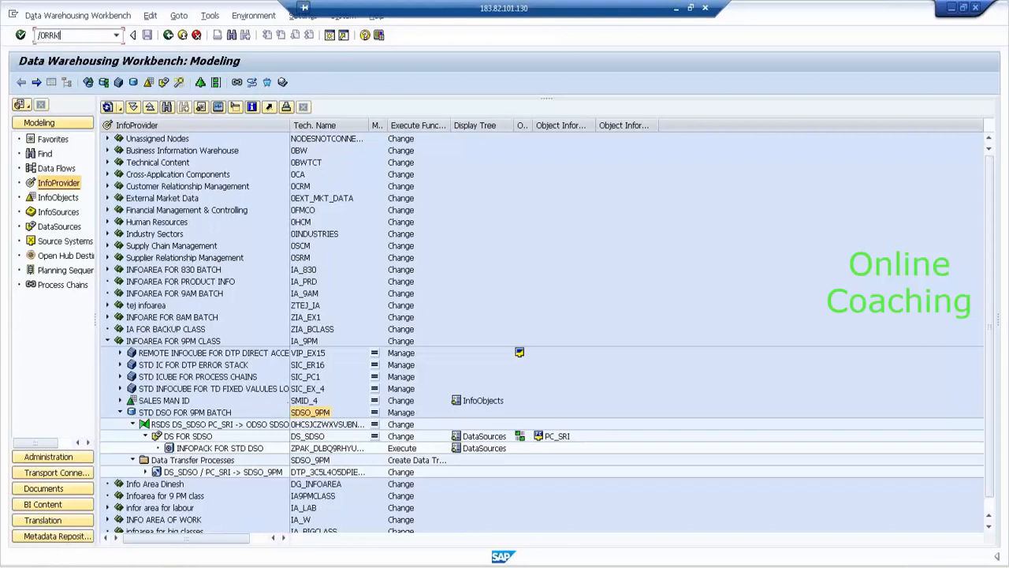
{"action": "key", "text": "Return"}
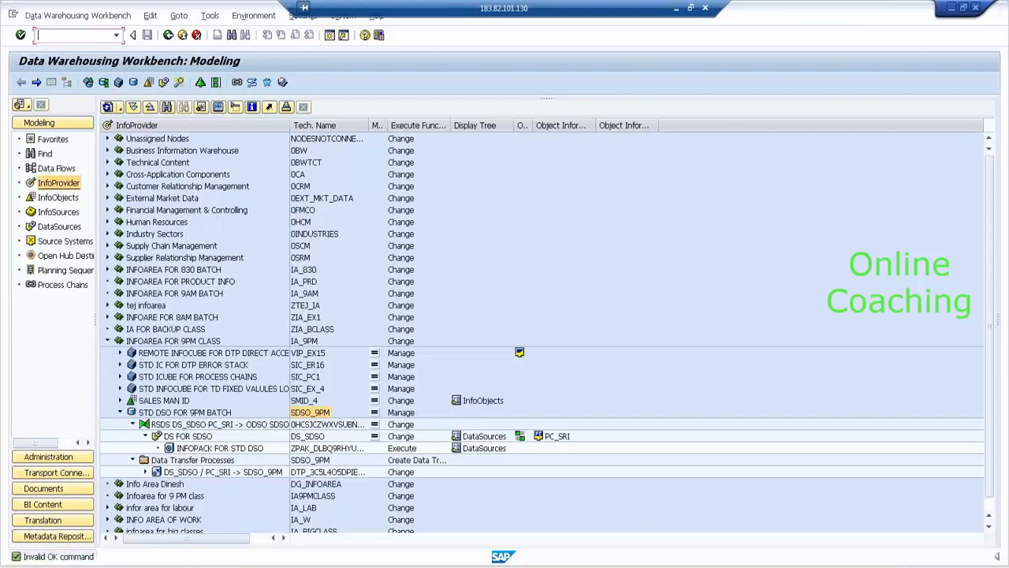
{"action": "type", "text": "RMX"}
{"action": "key", "text": "Return"}
{"action": "key", "text": "F3"}
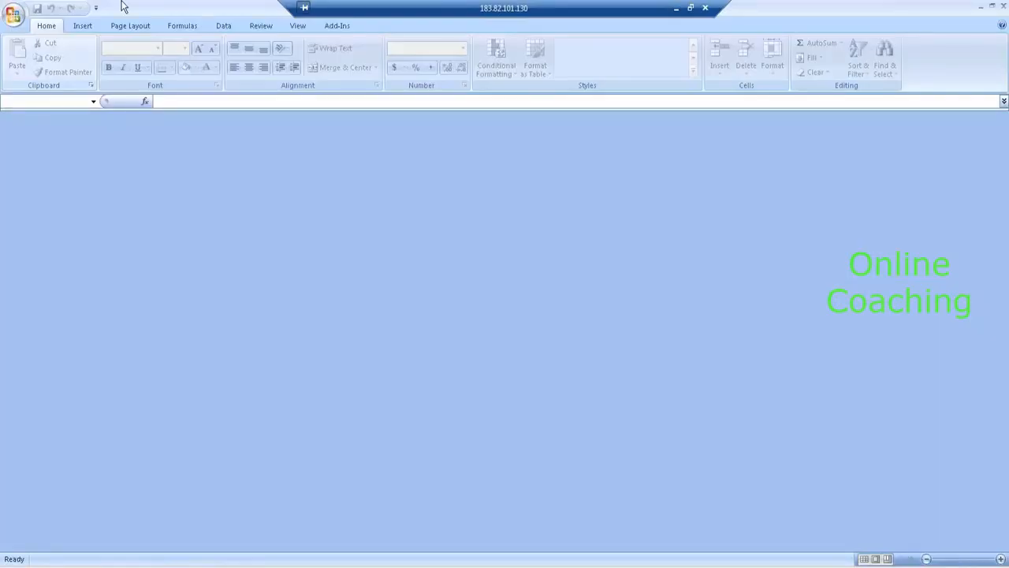
- Start creating a new query from the BEx Analyzer add-in, choosing SAP BW 7.3 as the logon system
{"action": "left_click", "coordinate": [336, 26]}
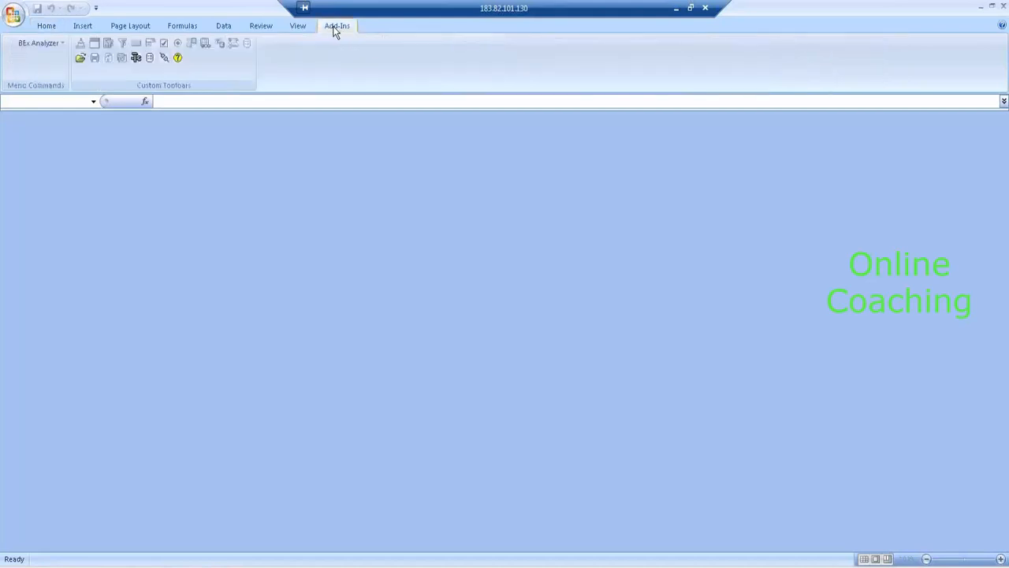
{"action": "left_click", "coordinate": [135, 59]}
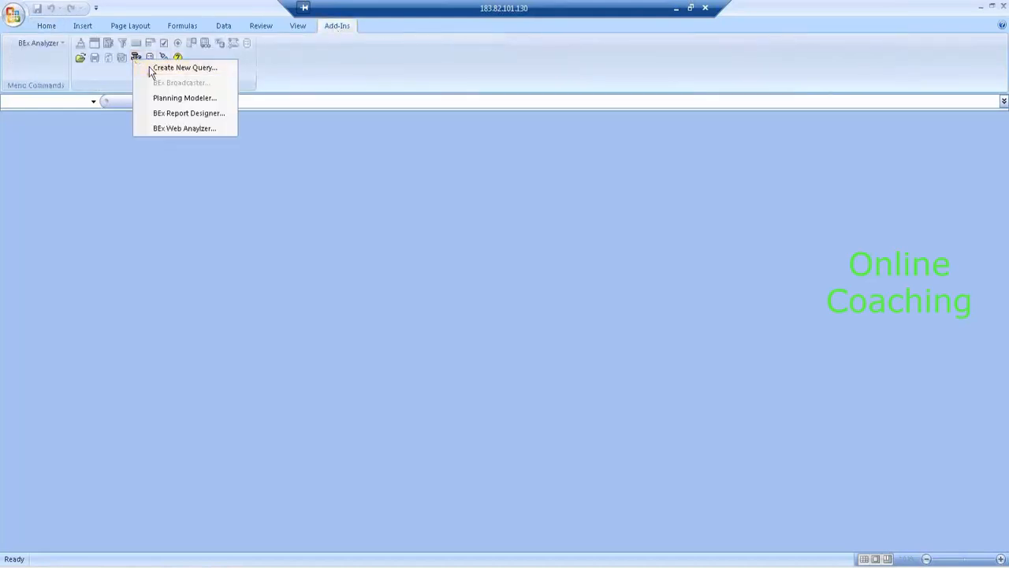
{"action": "left_click", "coordinate": [169, 68]}
{"action": "left_click", "coordinate": [454, 254]}
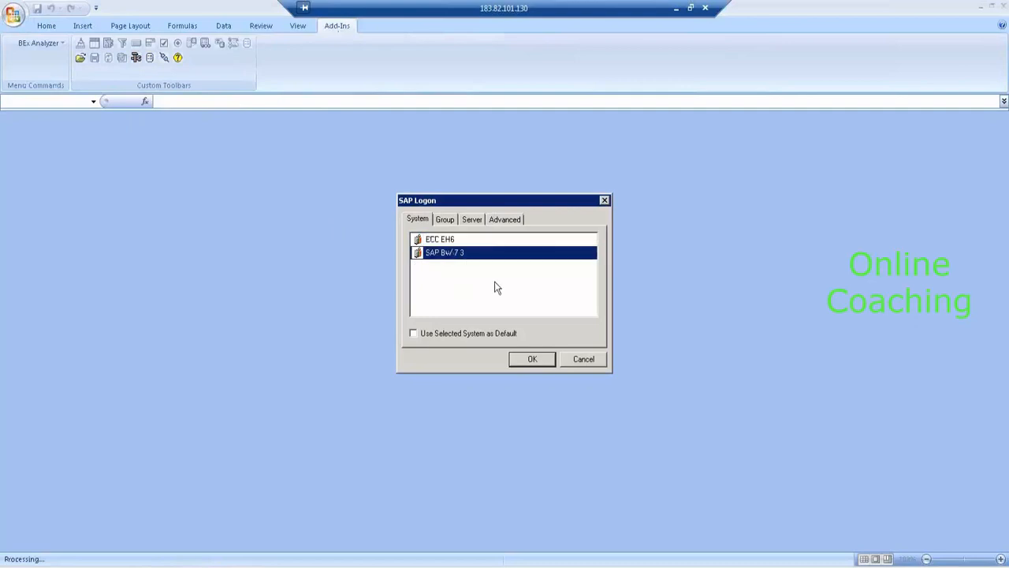
{"action": "left_click", "coordinate": [521, 360]}
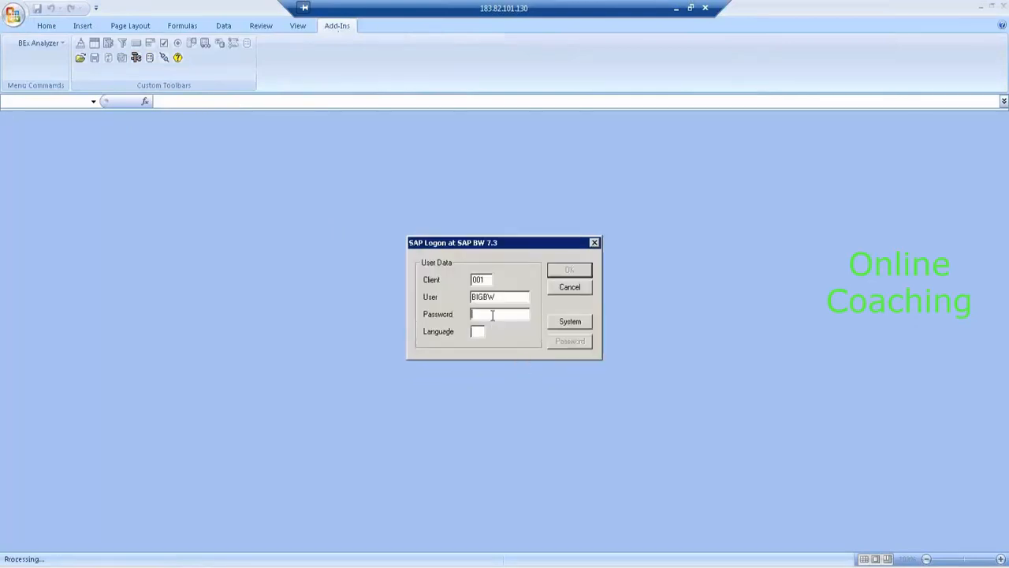
- Log on to SAP BW 7.3 with the account password, re-entering it if the logon is rejected
{"action": "type", "text": "*****"}
{"action": "key", "text": "Return"}
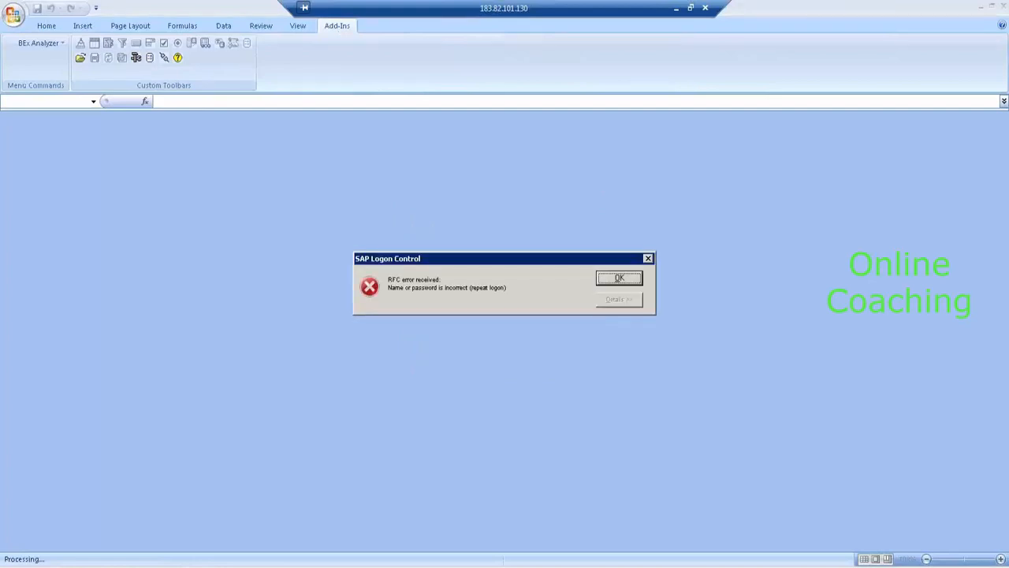
{"action": "left_click", "coordinate": [612, 280]}
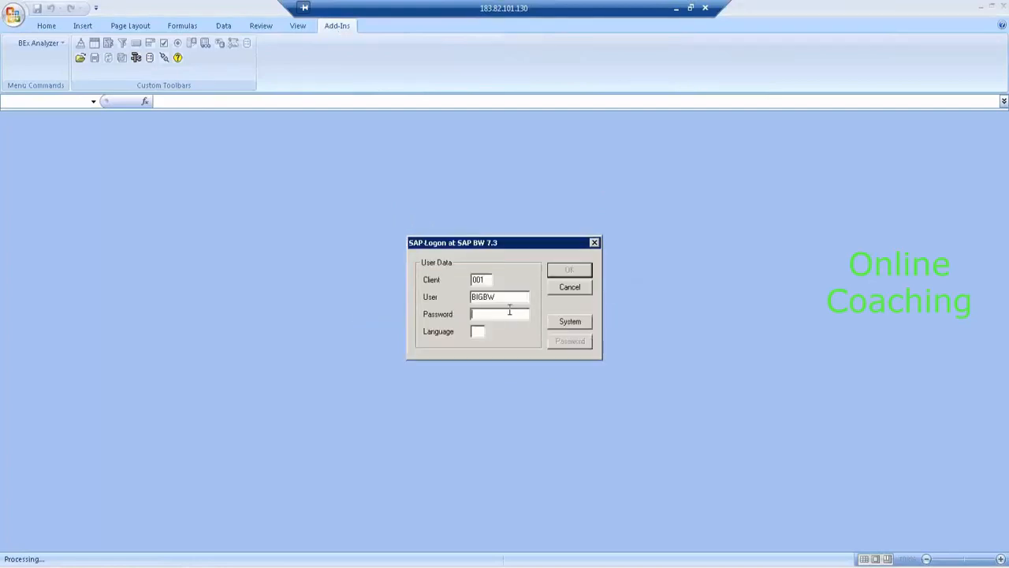
{"action": "type", "text": "*****"}
{"action": "key", "text": "Return"}
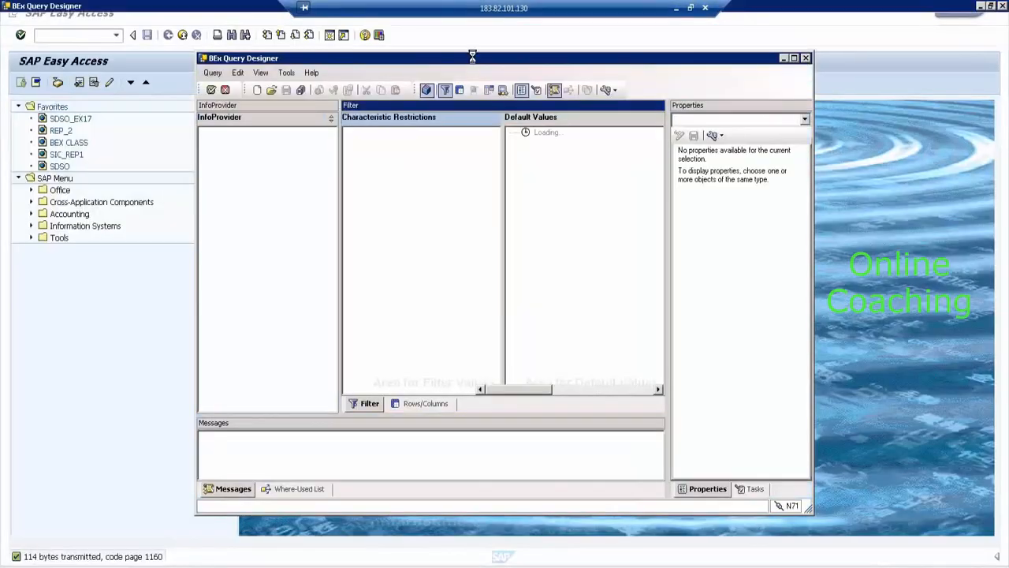
- Maximize the BEx Query Designer and create a new query on SDSO_9PM, finding the InfoProvider by description and technical name
{"action": "double_click", "coordinate": [473, 59]}
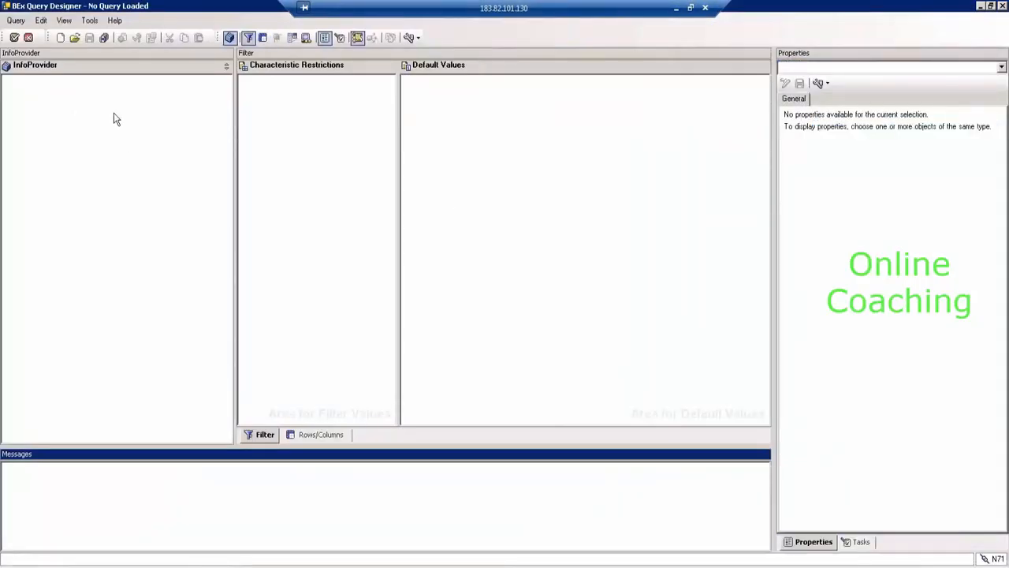
{"action": "left_click", "coordinate": [60, 37]}
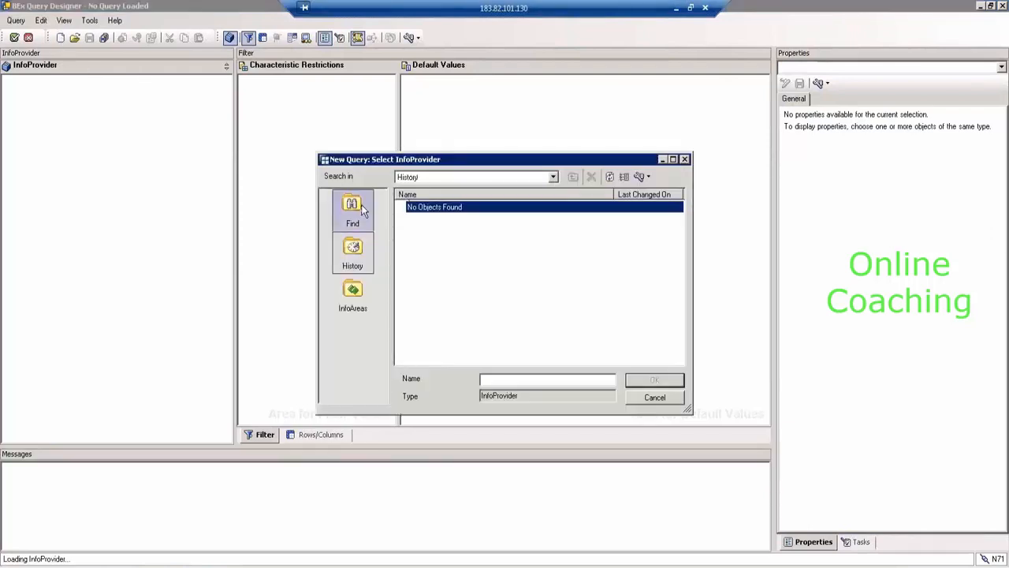
{"action": "left_click", "coordinate": [363, 210]}
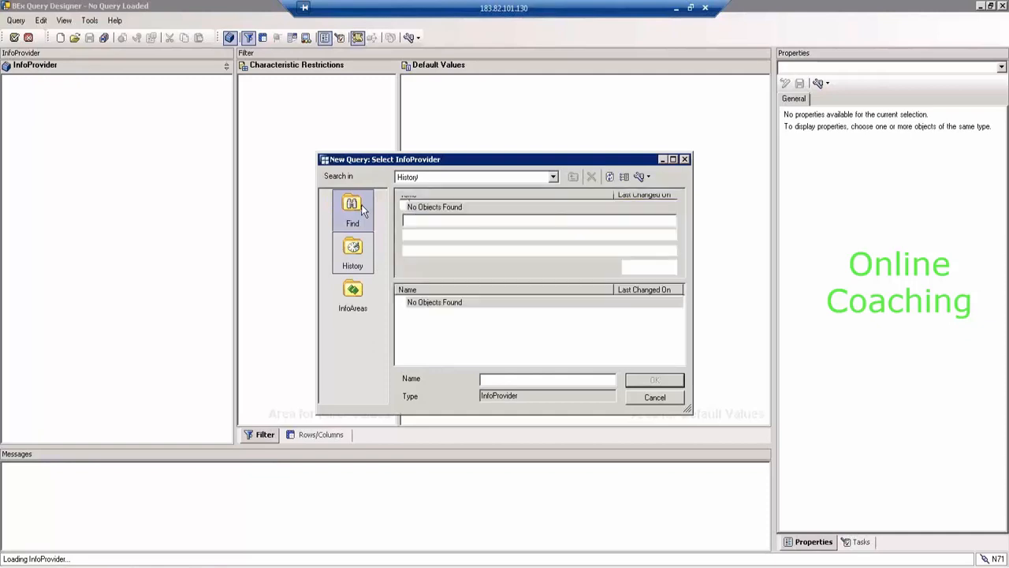
{"action": "type", "text": "SDSO_9PM"}
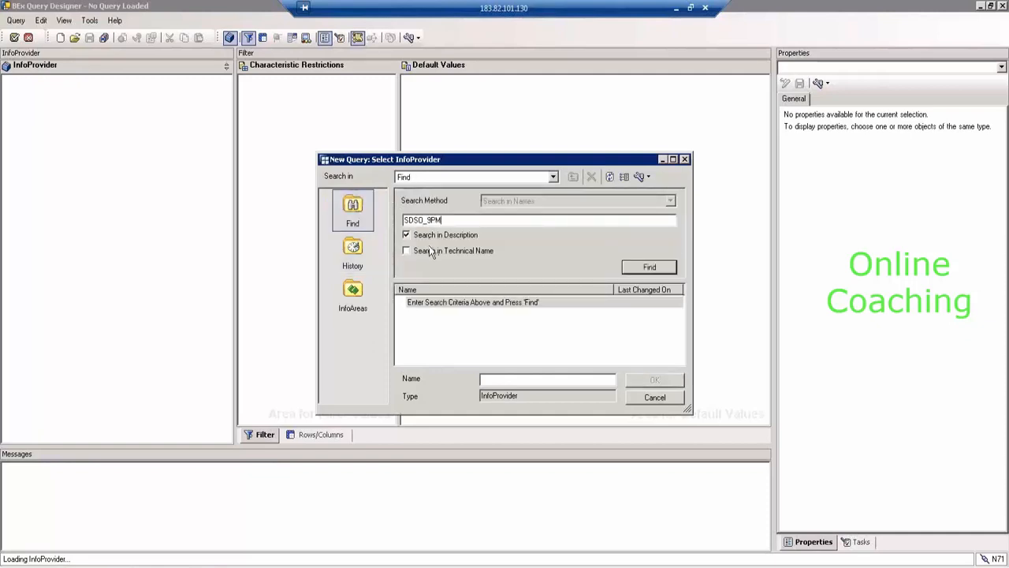
{"action": "left_click", "coordinate": [433, 251]}
{"action": "left_click", "coordinate": [646, 267]}
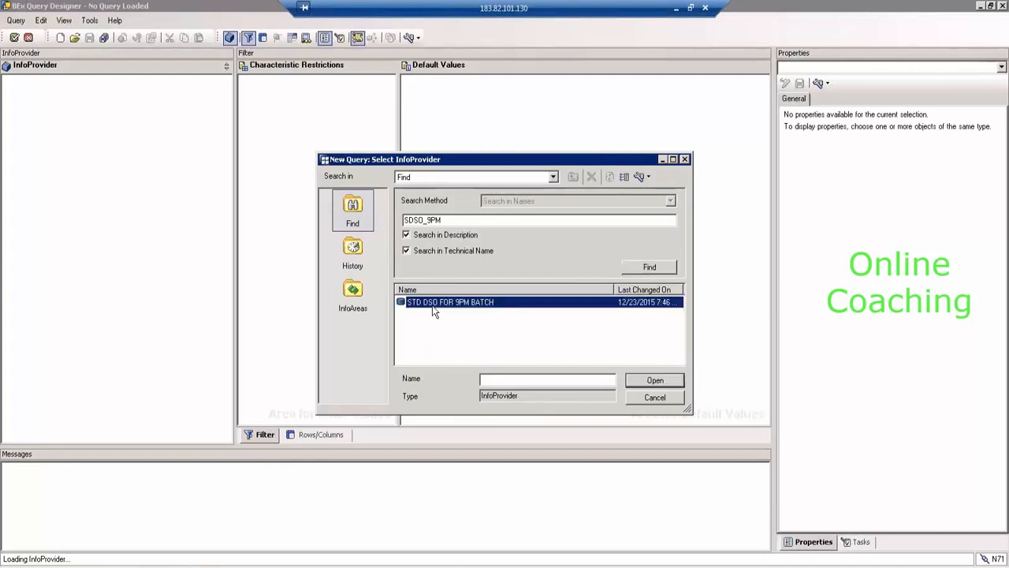
{"action": "left_click", "coordinate": [676, 381]}
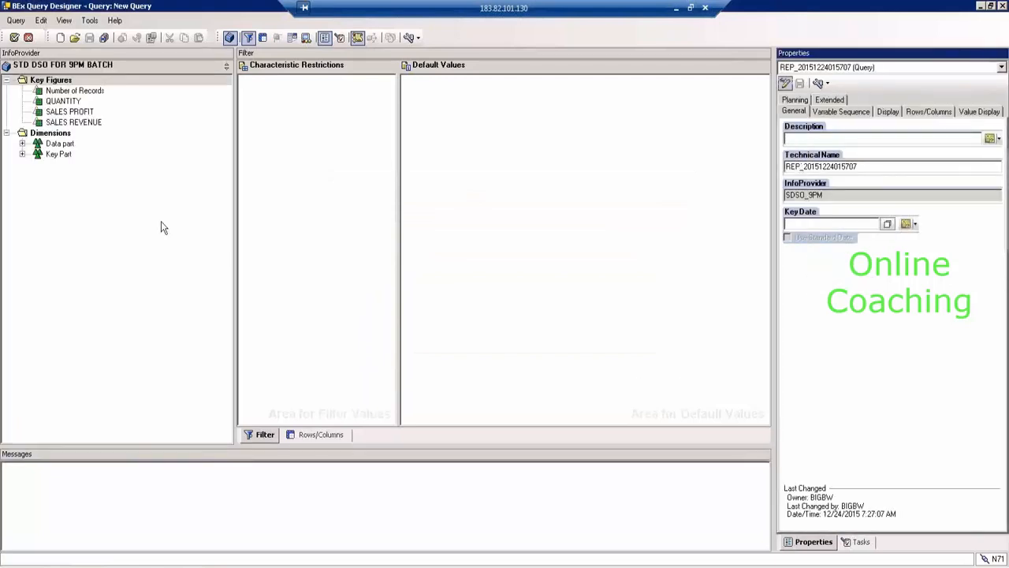
- Add the key part characteristics PRODUCT ID and SALES MAN ID to the rows of the new query
{"action": "left_click", "coordinate": [329, 438]}
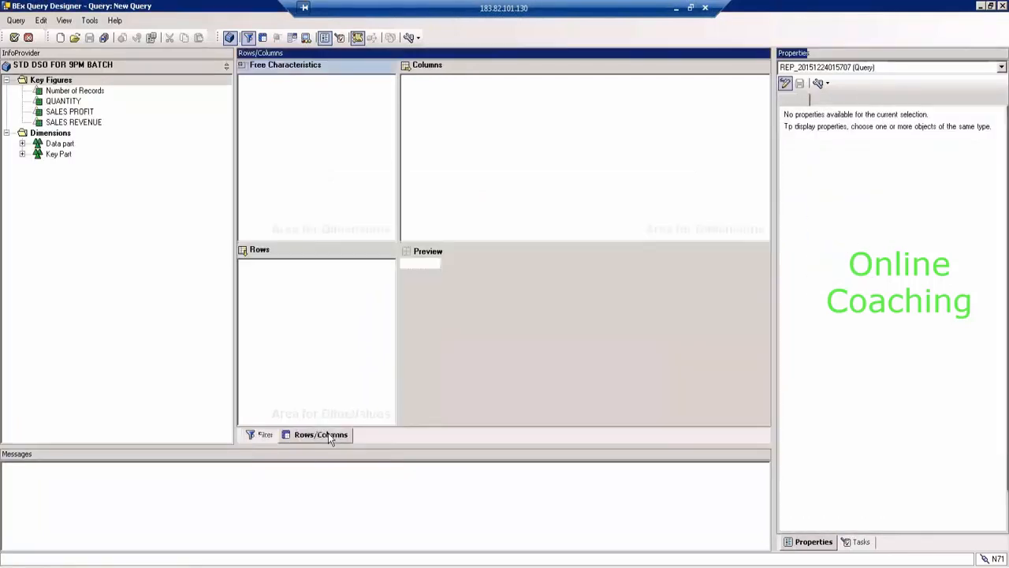
{"action": "left_click", "coordinate": [22, 144]}
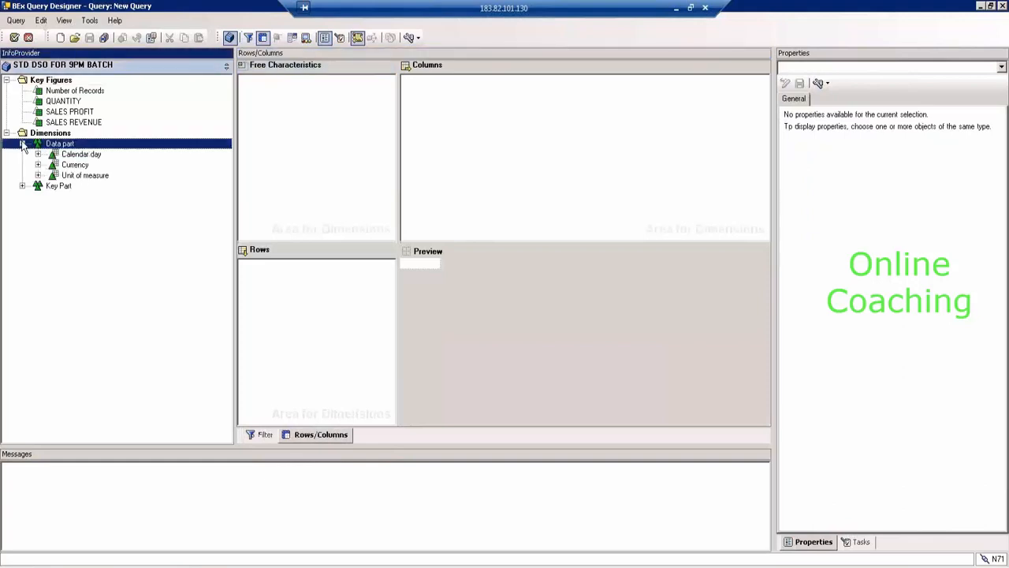
{"action": "left_click", "coordinate": [22, 187]}
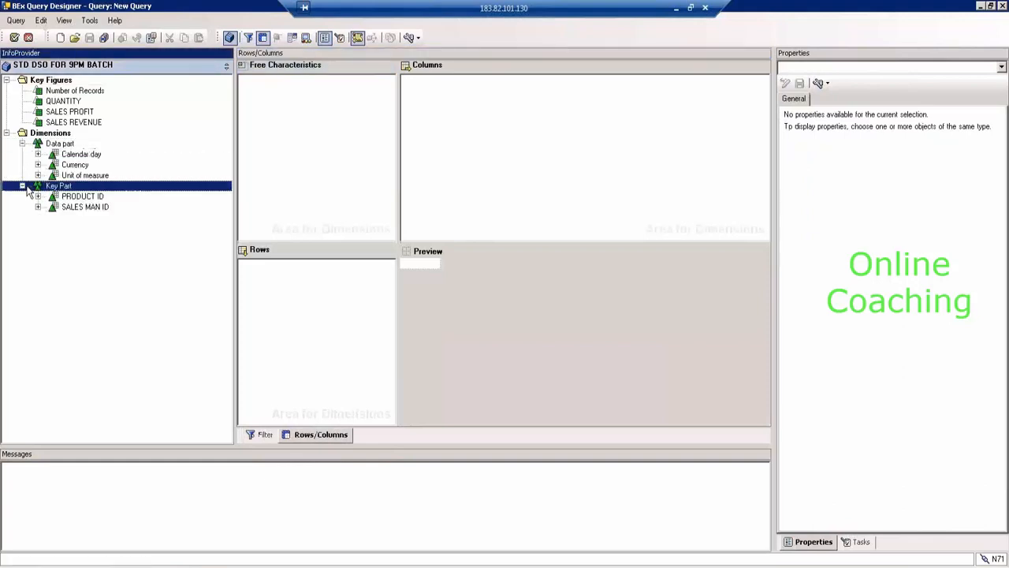
{"action": "left_click", "coordinate": [89, 197]}
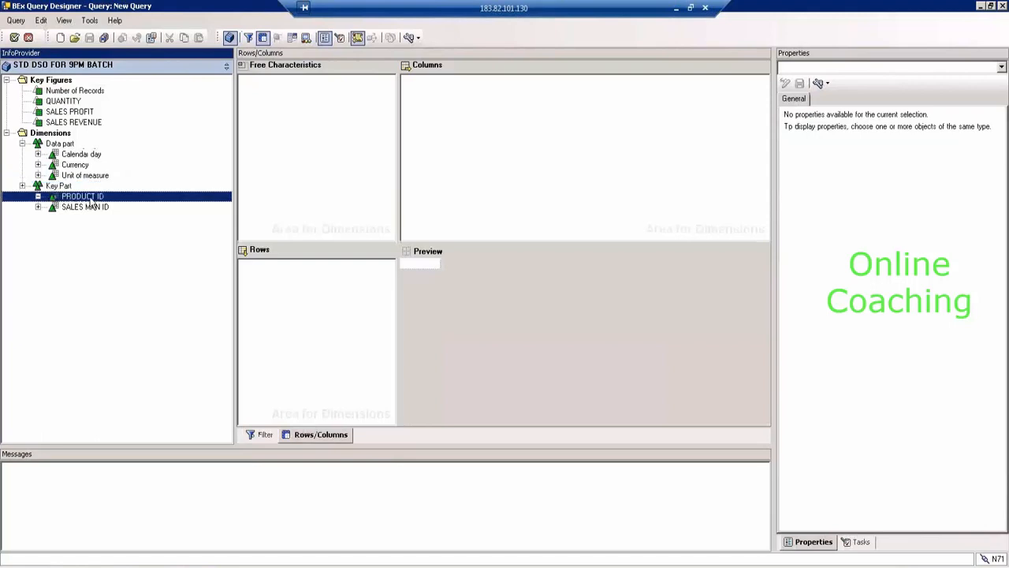
{"action": "left_click_drag", "start_coordinate": [90, 199], "coordinate": [311, 293]}
{"action": "left_click_drag", "start_coordinate": [85, 207], "coordinate": [291, 295]}
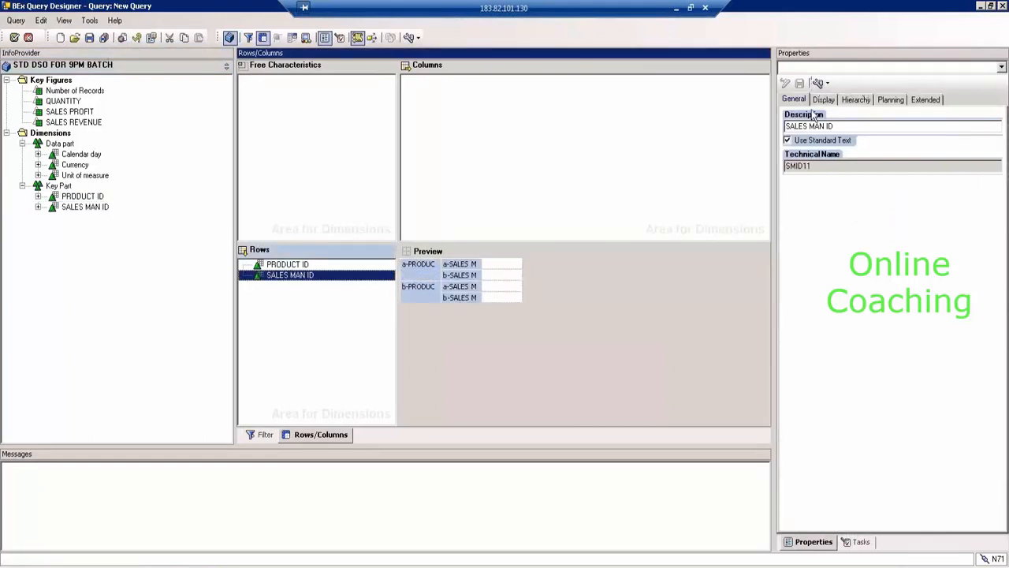
- Add the key figures QUANTITY, SALES PROFIT and SALES REVENUE to the query's columns
{"action": "left_click", "coordinate": [66, 101]}
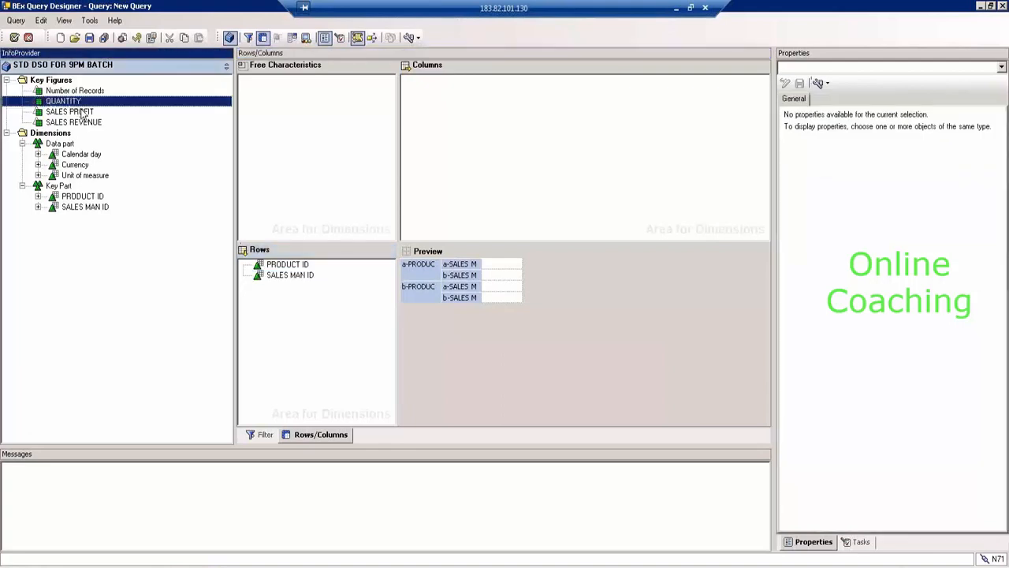
{"action": "left_click", "coordinate": [93, 124], "text": "shift"}
{"action": "left_click_drag", "start_coordinate": [87, 113], "coordinate": [503, 112]}
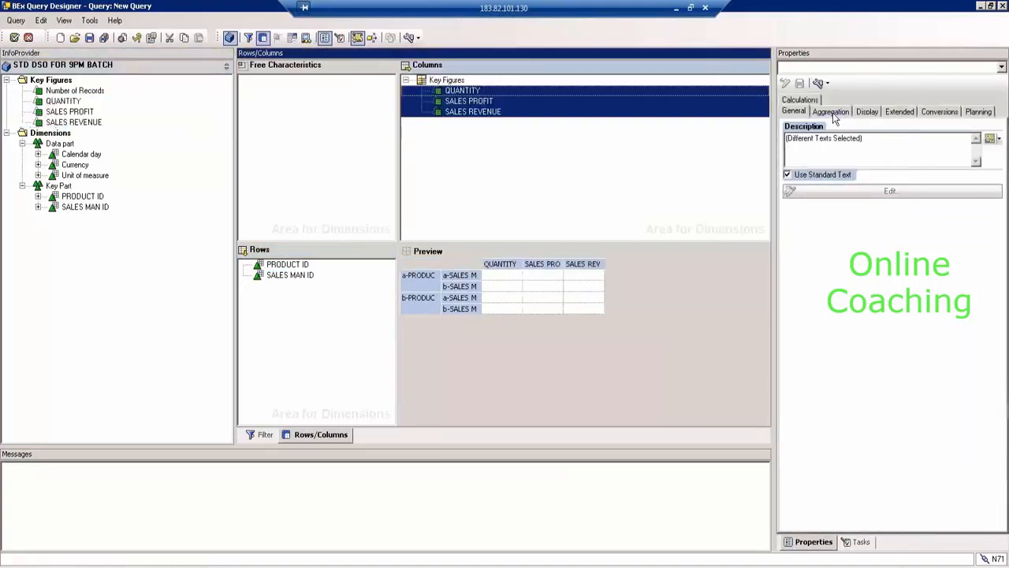
- Save the query to Favorites with SDSO_9PM as both description and technical name
{"action": "left_click", "coordinate": [90, 37]}
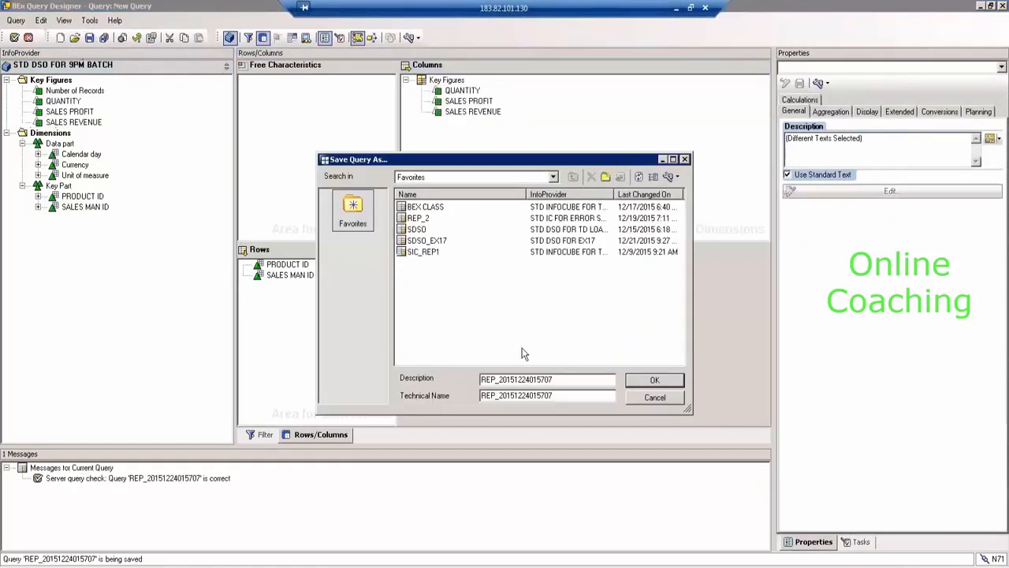
{"action": "left_click_drag", "start_coordinate": [570, 380], "coordinate": [443, 375]}
{"action": "type", "text": "SDSO_9PM"}
{"action": "left_click_drag", "start_coordinate": [544, 380], "coordinate": [410, 370]}
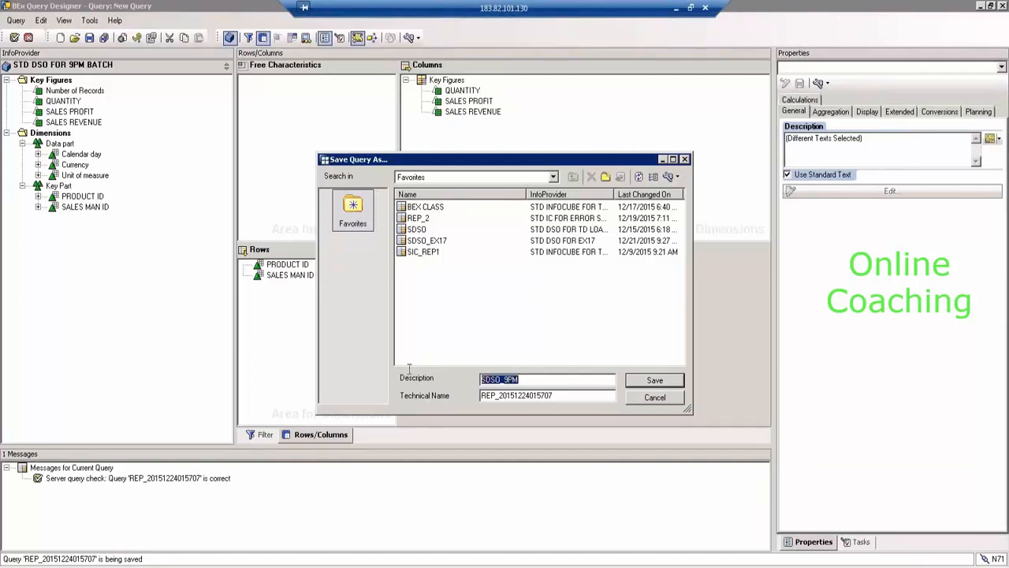
{"action": "key", "text": "ctrl+c"}
{"action": "key", "text": "Tab"}
{"action": "key", "text": "ctrl+v"}
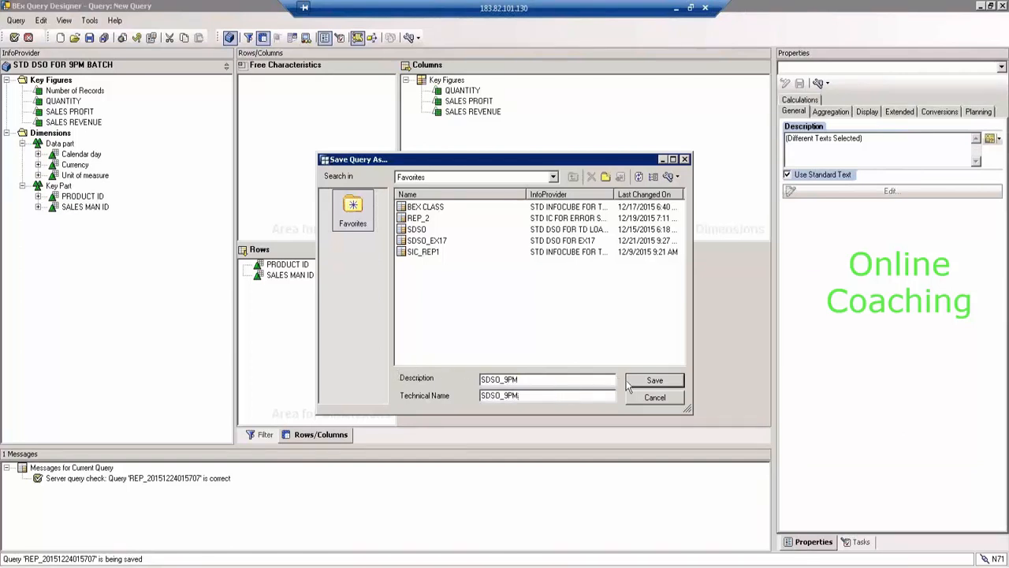
{"action": "left_click", "coordinate": [644, 385]}
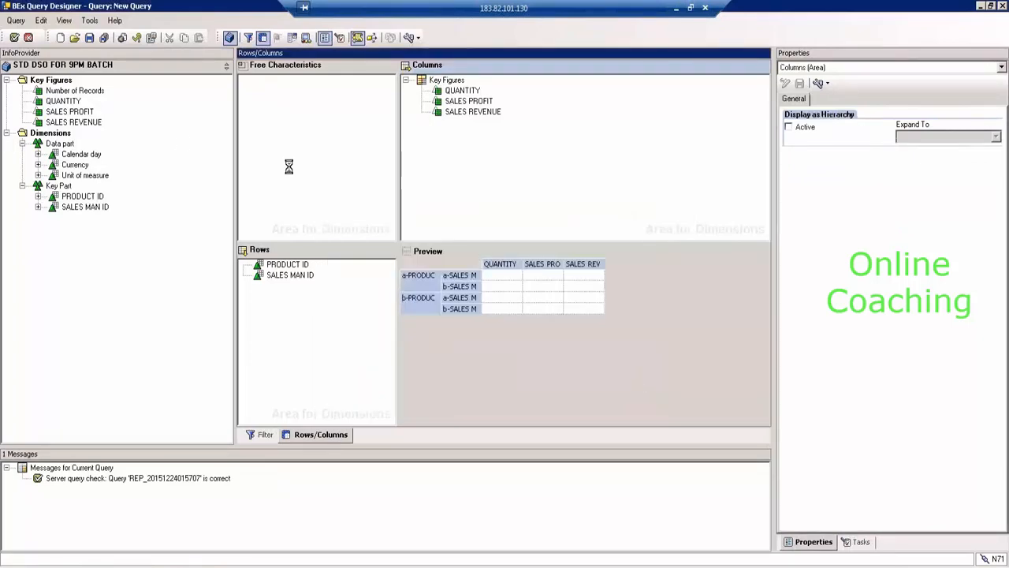
- Run the query in the BEx Analyzer with its filter area shown, and close the workbook
{"action": "left_click", "coordinate": [14, 38]}
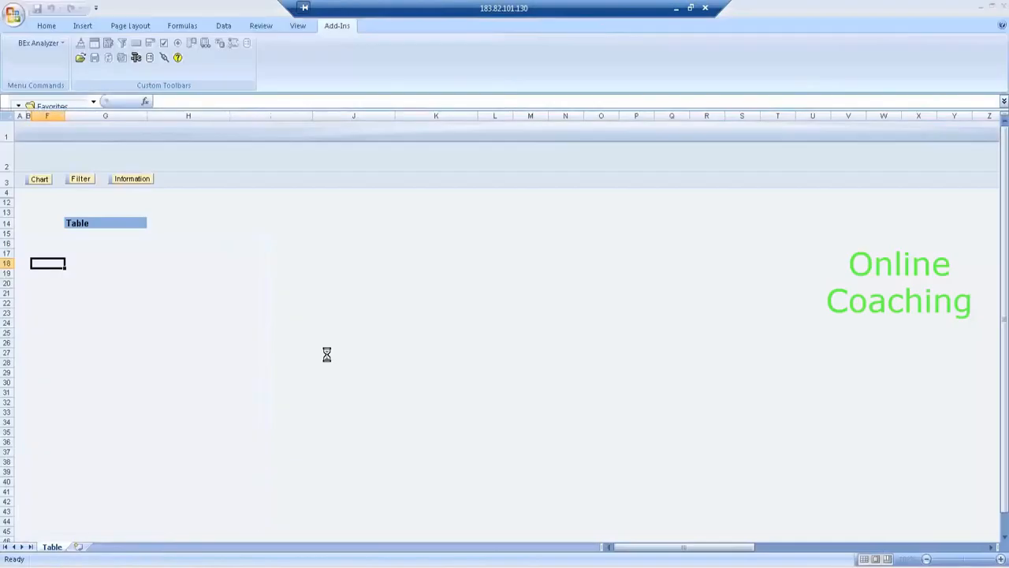
{"action": "left_click", "coordinate": [83, 179]}
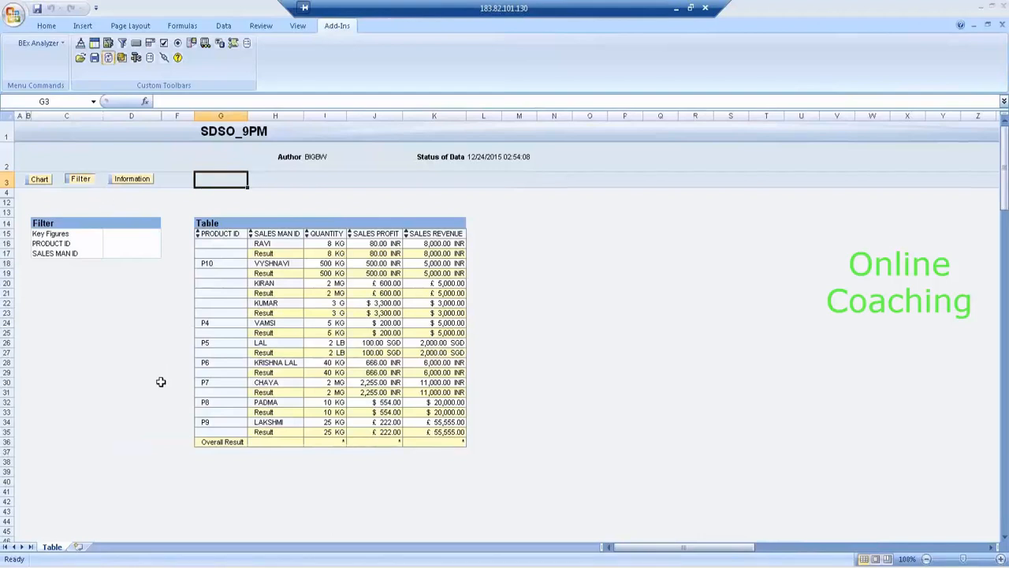
{"action": "left_click", "coordinate": [1003, 8]}
{"action": "left_click", "coordinate": [540, 334]}
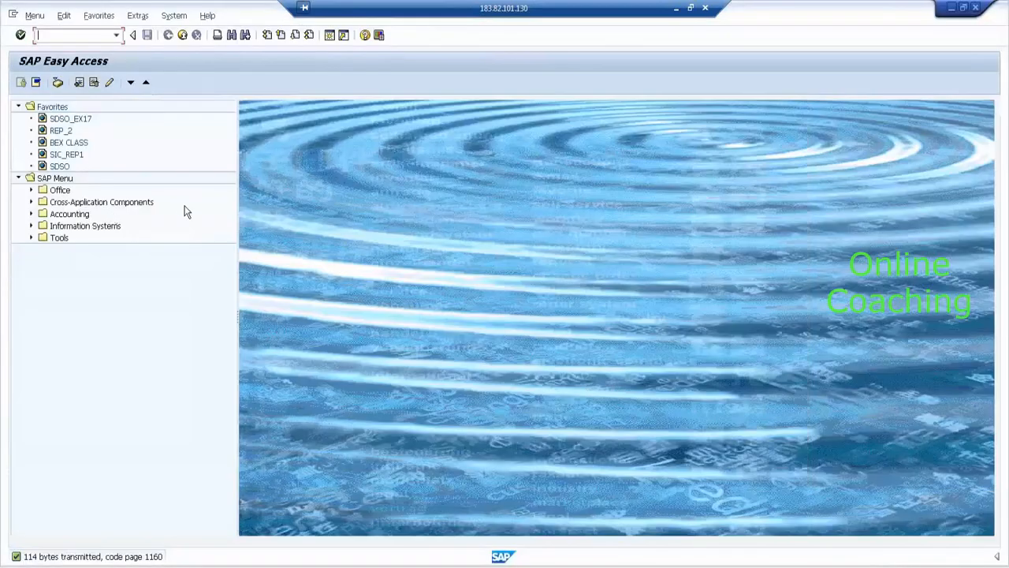
- Switch to the SAP BW 7.4 presentation in PowerPoint and present the Direct Update DSO & APD slide full screen
{"action": "left_click", "coordinate": [678, 9]}
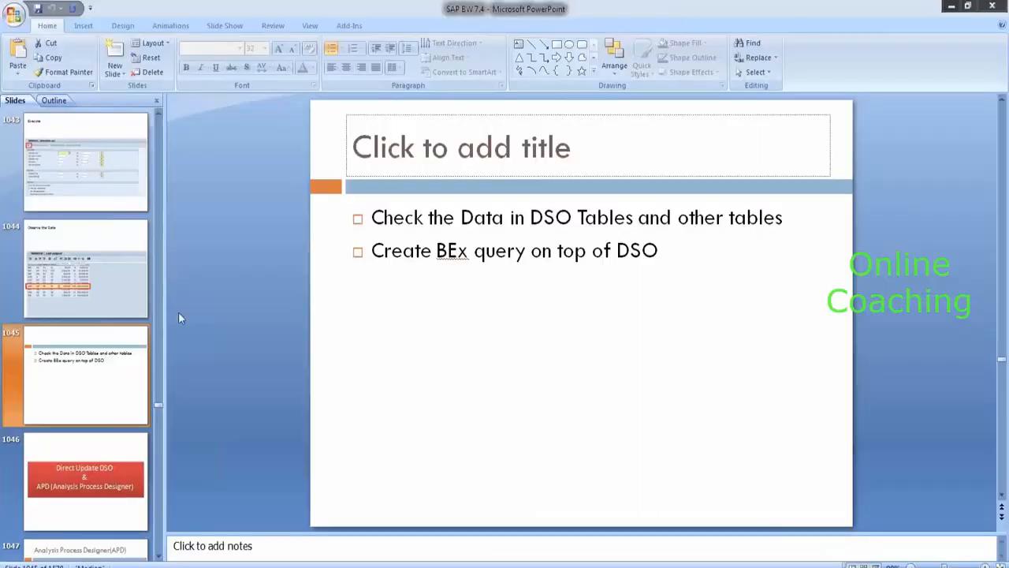
{"action": "left_click", "coordinate": [110, 448]}
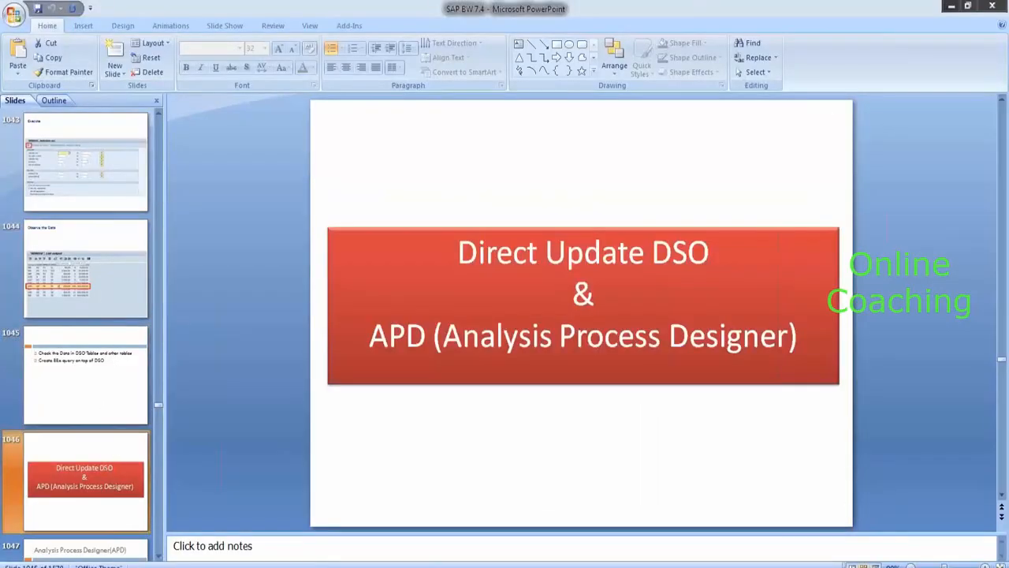
{"action": "key", "text": "shift+F5"}
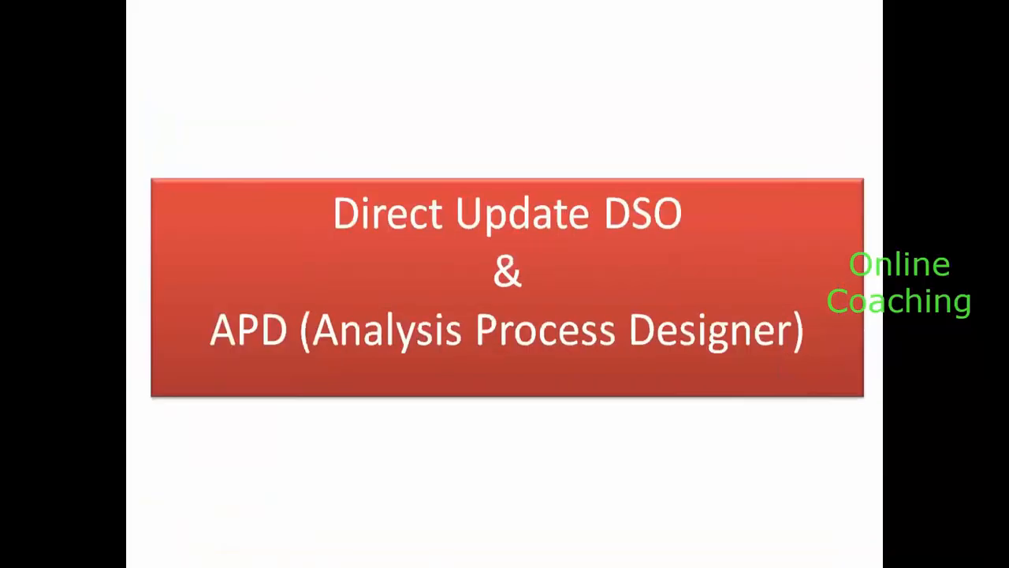
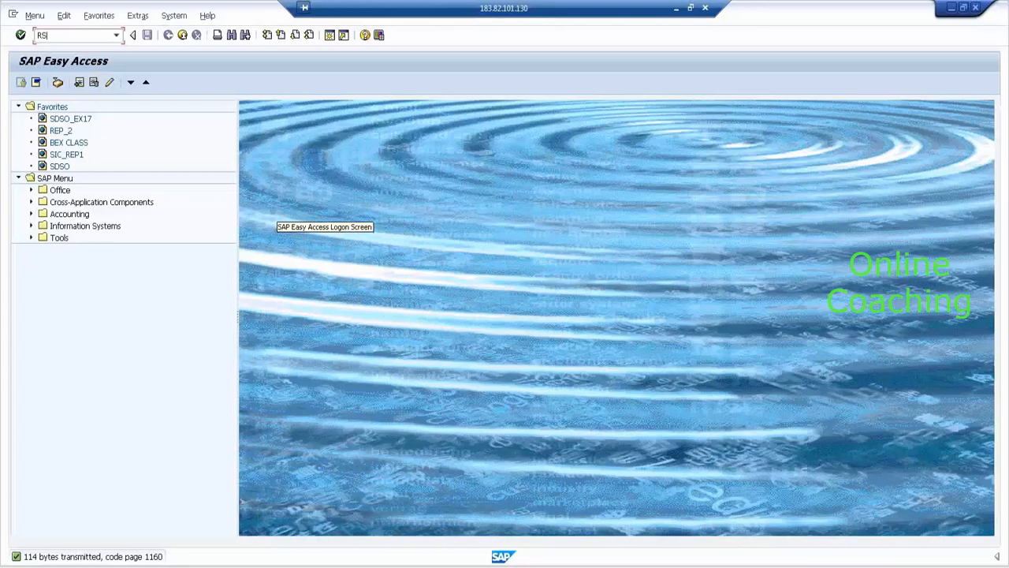
- Open the Analysis Process Designer through transaction RSANWB and widen the process tree to reveal its technical names
{"action": "type", "text": "ANWB"}
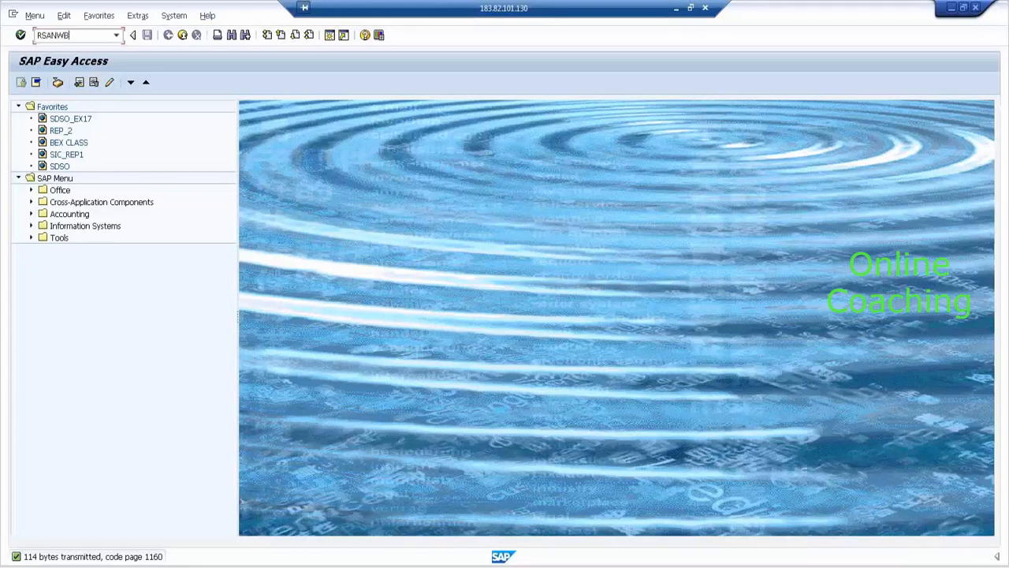
{"action": "key", "text": "Return"}
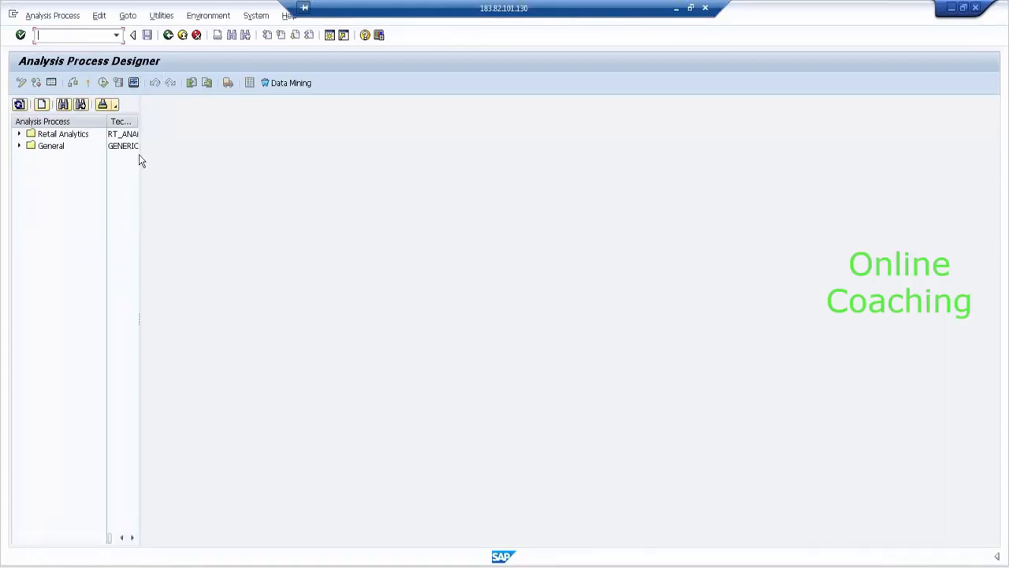
{"action": "left_click_drag", "start_coordinate": [139, 155], "coordinate": [221, 171]}
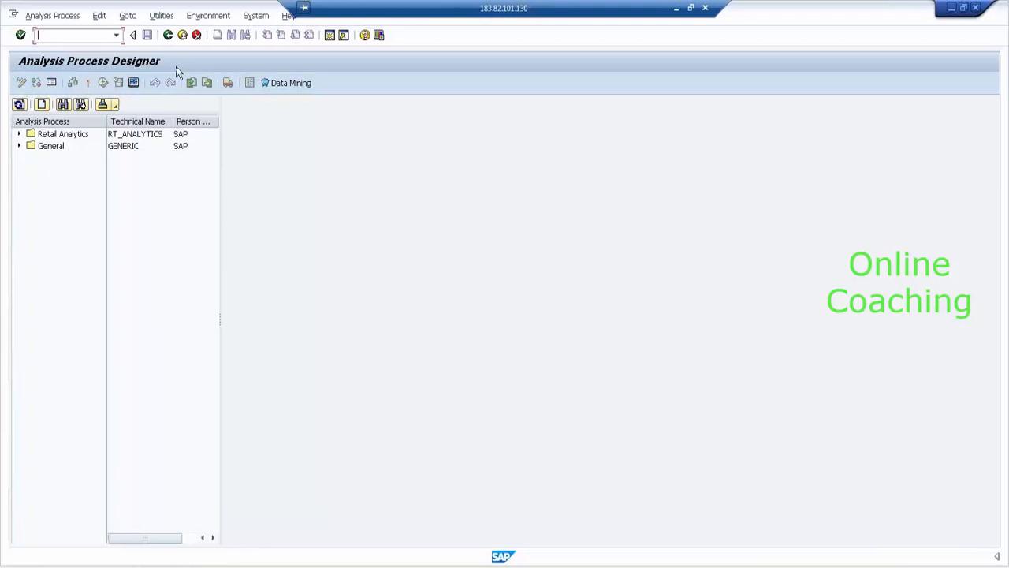
- Create a new analysis process in the General application folder
{"action": "left_click", "coordinate": [41, 104]}
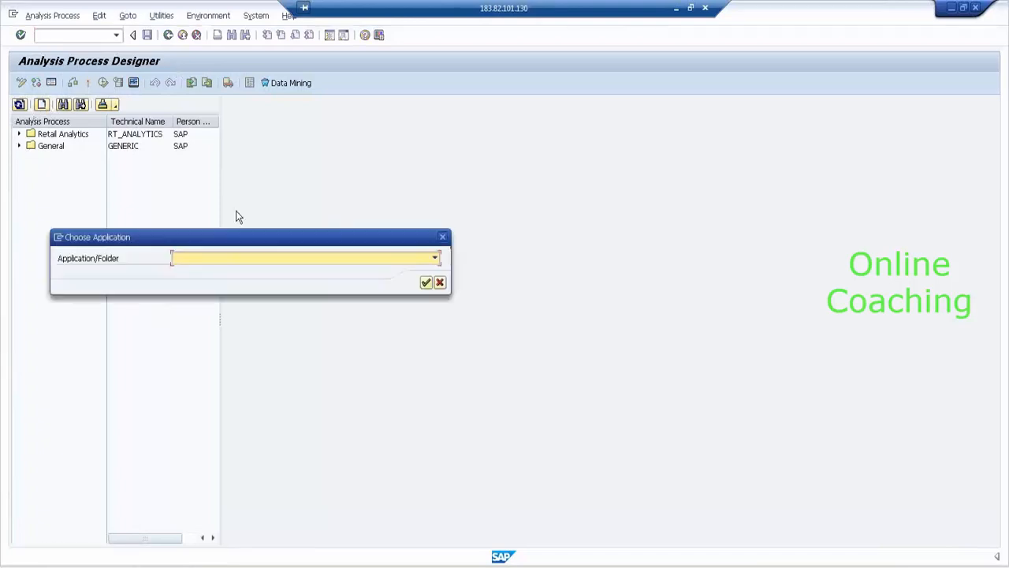
{"action": "left_click", "coordinate": [318, 257]}
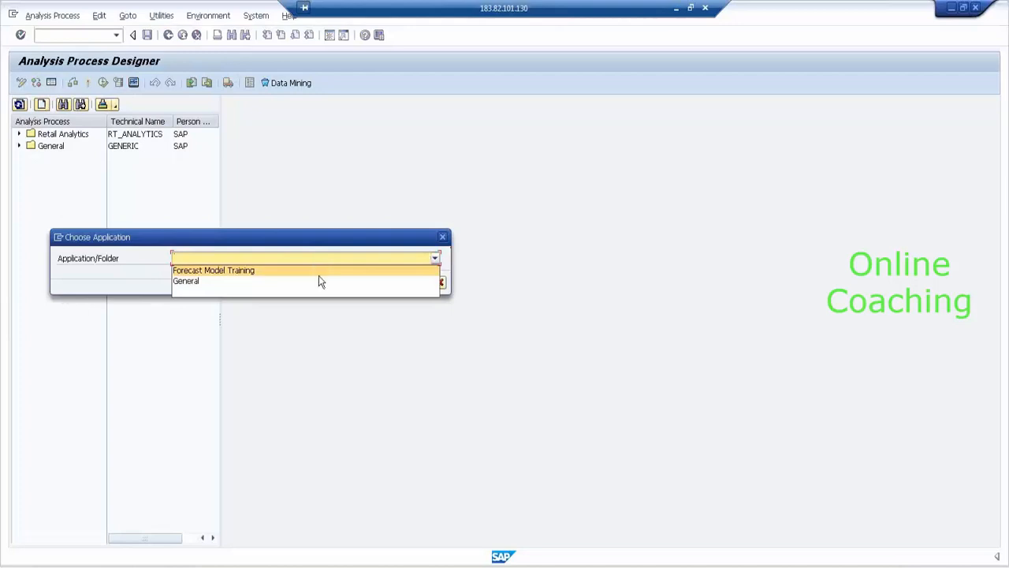
{"action": "left_click", "coordinate": [319, 285]}
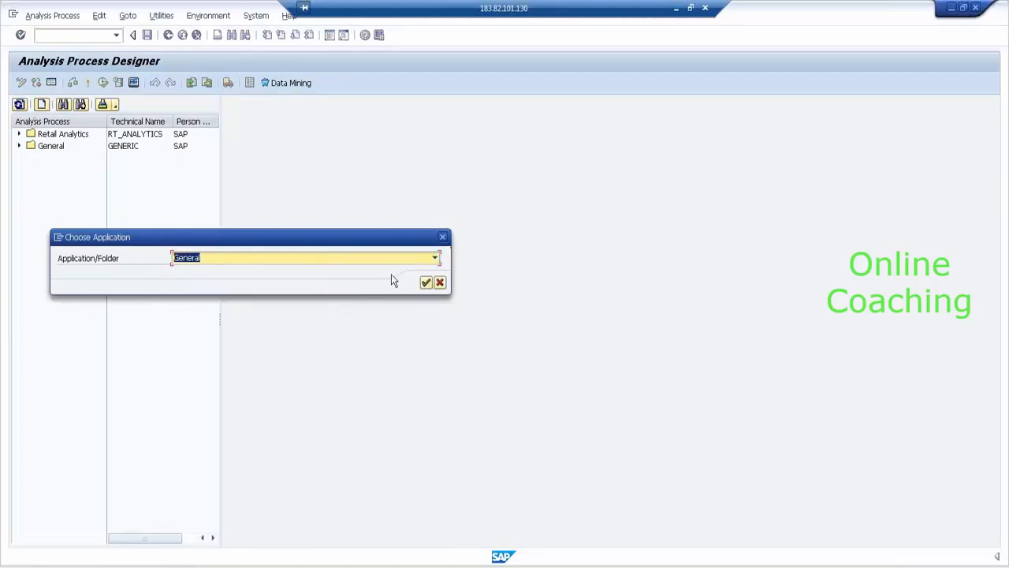
{"action": "left_click", "coordinate": [426, 283]}
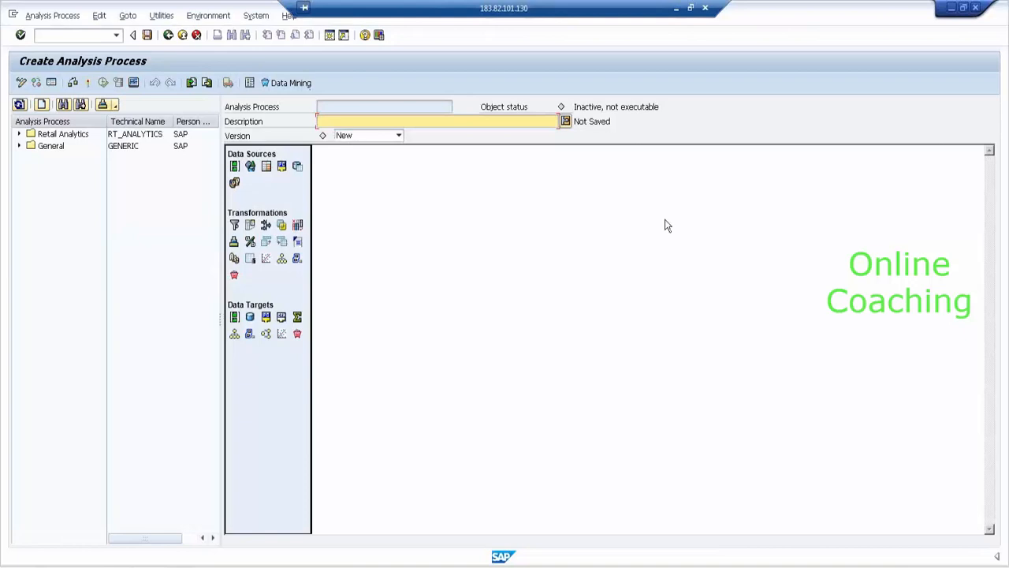
- Hide the process tree and describe the analysis process as APD FOR DIRECT UPDATE DSO FOR 9PM BATCH
{"action": "left_click", "coordinate": [51, 82]}
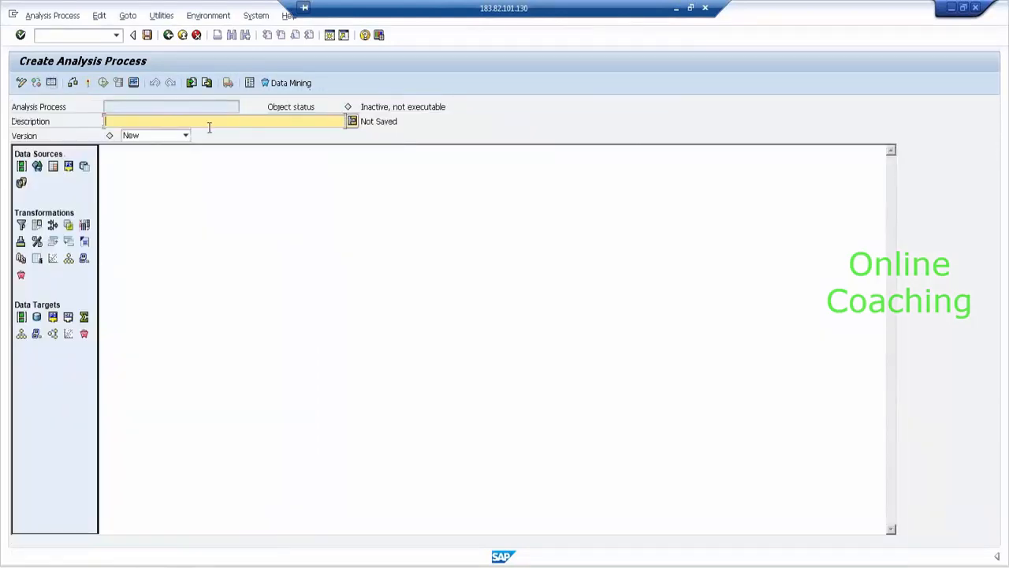
{"action": "type", "text": "APD FOR DIRECT UPDATE DSO FOR 9PM"}
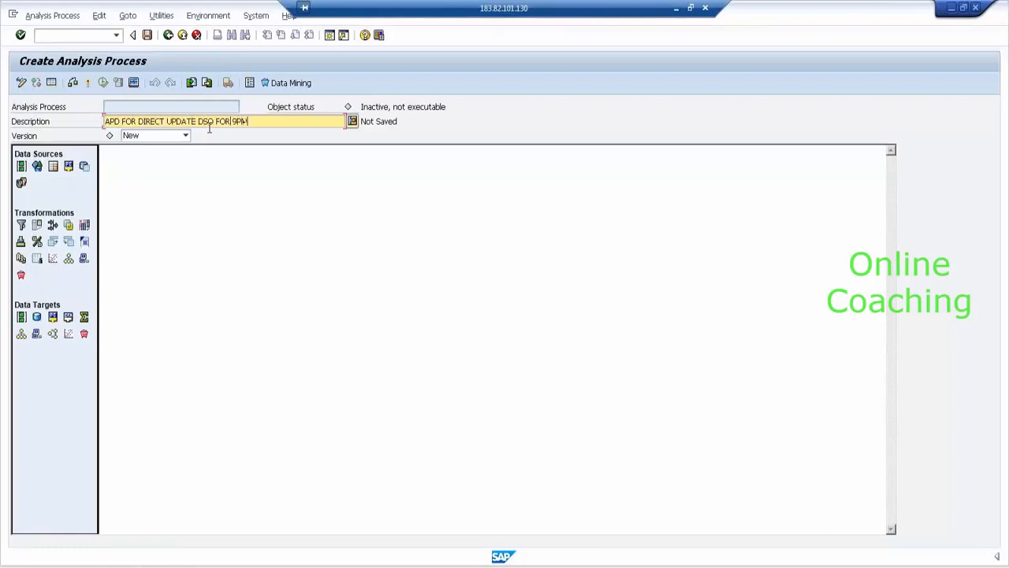
{"action": "type", "text": " BATCH"}
{"action": "left_click", "coordinate": [182, 313]}
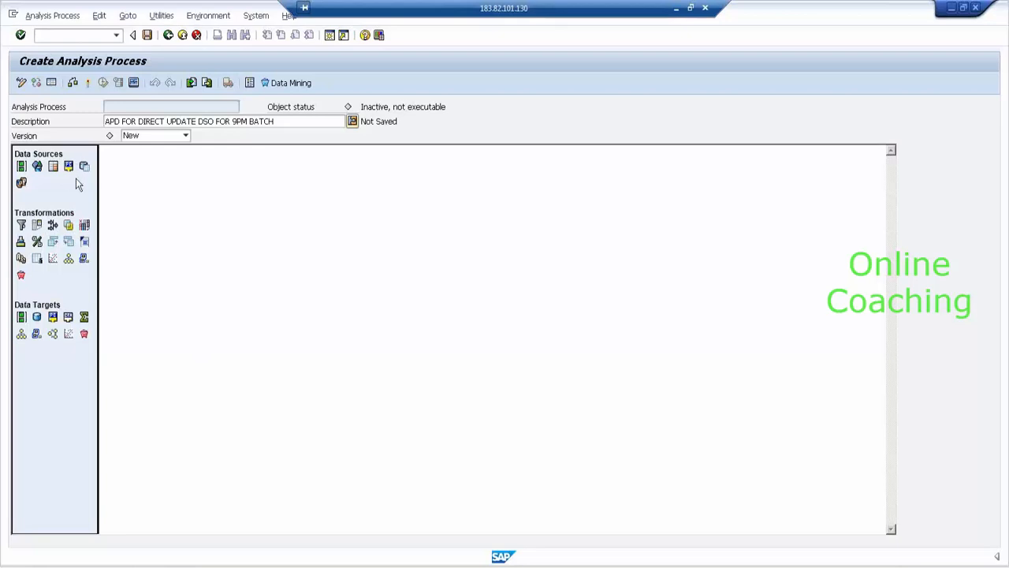
- Add a query data source described as QUERY STD DSO and select query SDSO_9PM under INFOAREA FOR 9PM CLASS
{"action": "left_click_drag", "start_coordinate": [53, 167], "coordinate": [337, 196]}
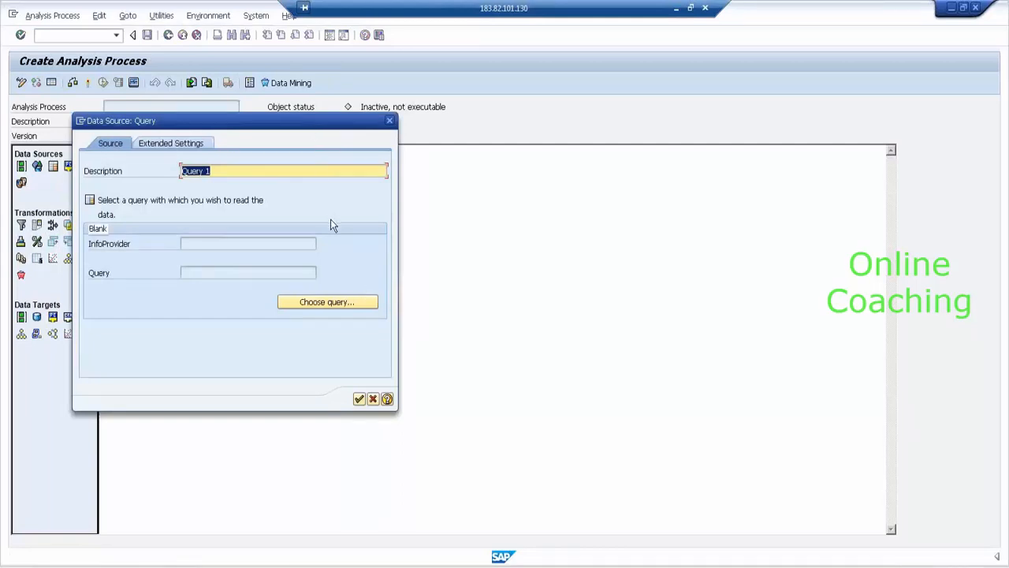
{"action": "type", "text": "QUERY STD DSO"}
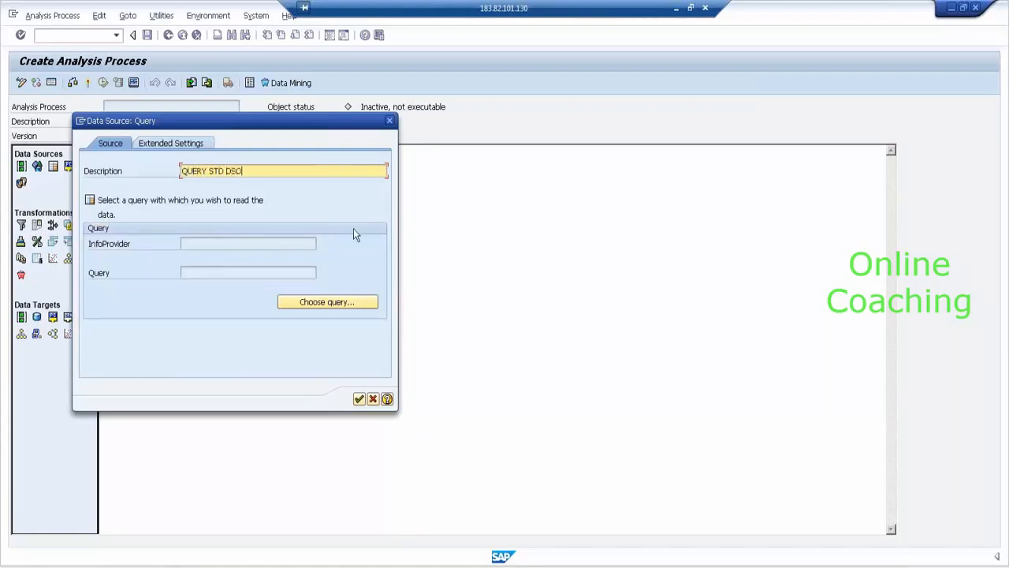
{"action": "left_click", "coordinate": [367, 303]}
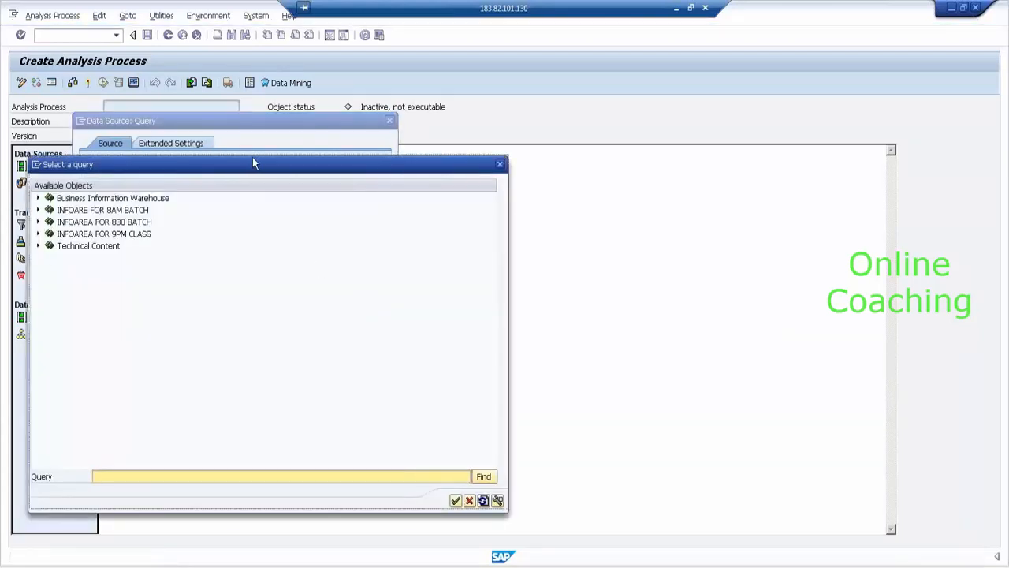
{"action": "left_click_drag", "start_coordinate": [254, 161], "coordinate": [514, 89]}
{"action": "left_click", "coordinate": [299, 163]}
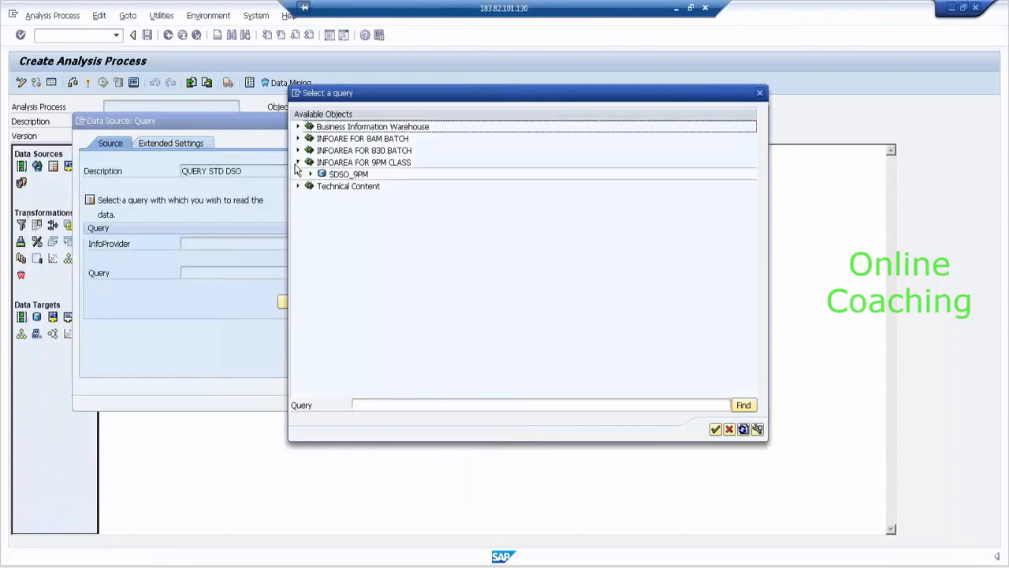
{"action": "left_click", "coordinate": [310, 174]}
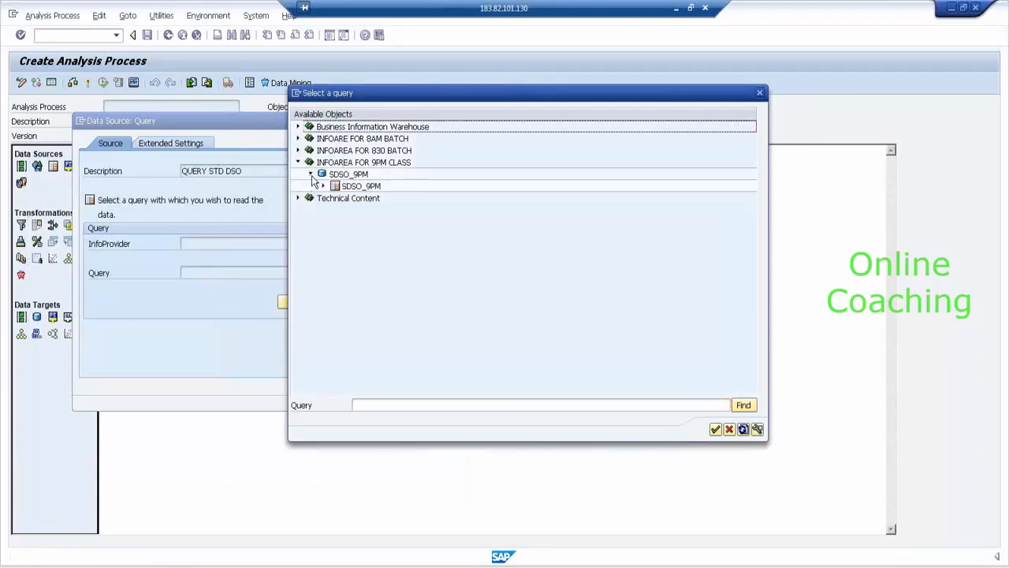
{"action": "left_click", "coordinate": [323, 186]}
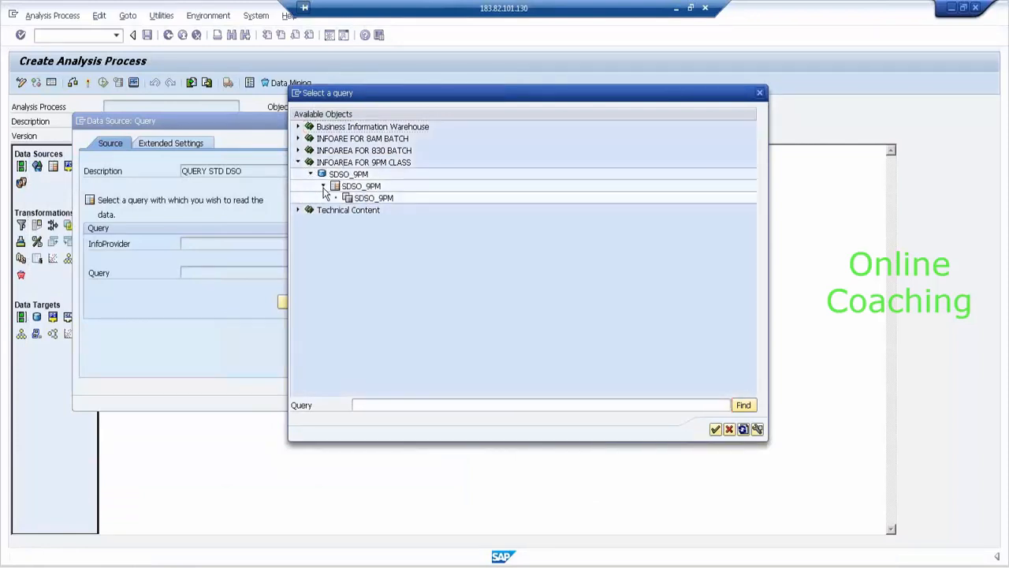
{"action": "left_click", "coordinate": [355, 198]}
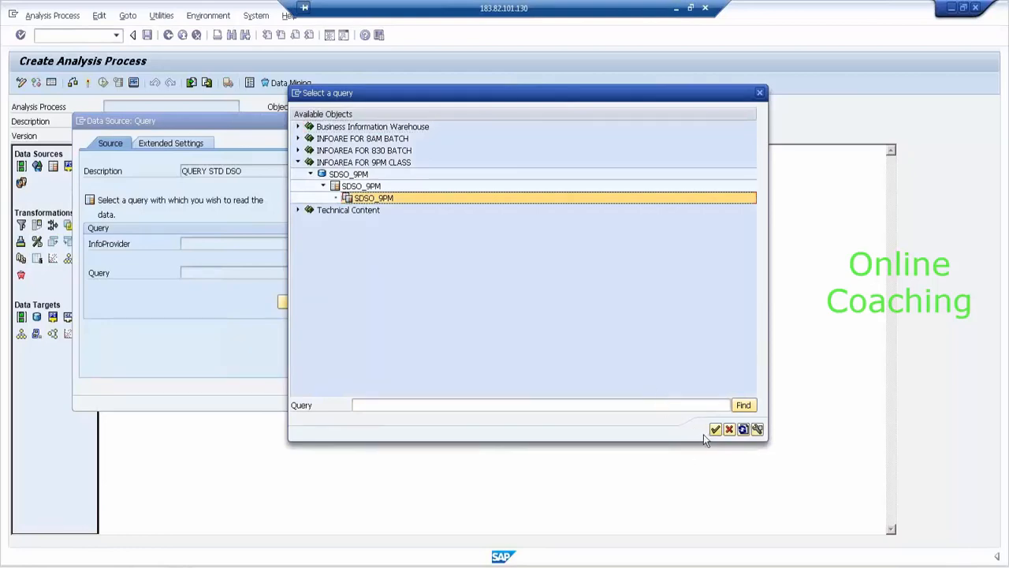
{"action": "key", "text": "alt+Tab"}
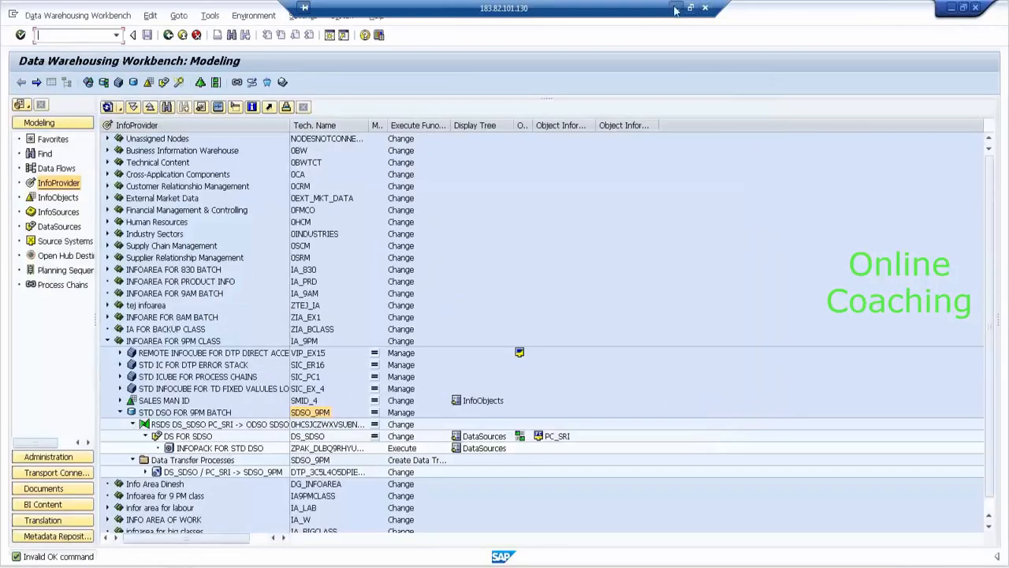
{"action": "left_click", "coordinate": [676, 9]}
{"action": "mouse_move", "coordinate": [341, 567]}
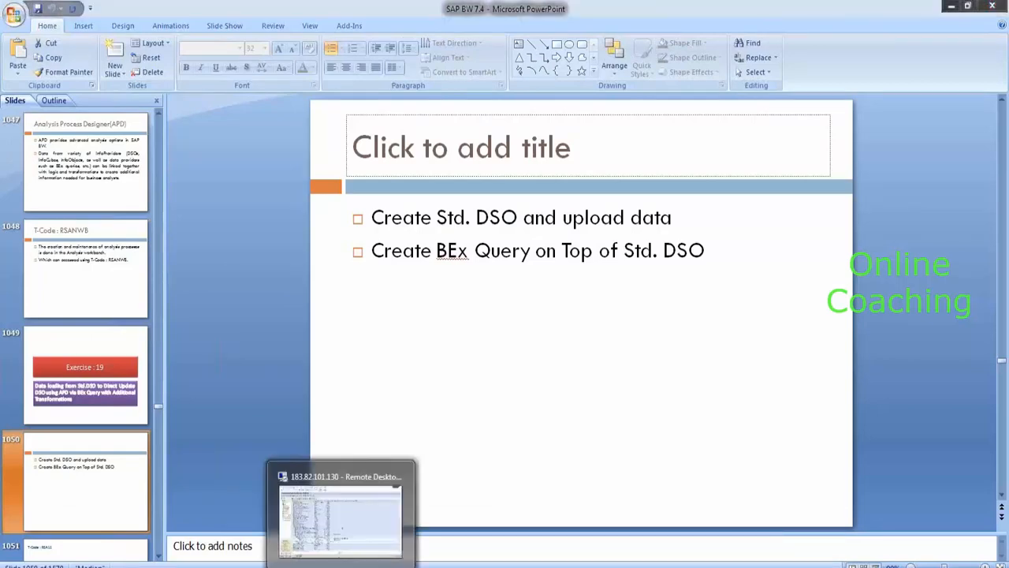
{"action": "mouse_move", "coordinate": [286, 556]}
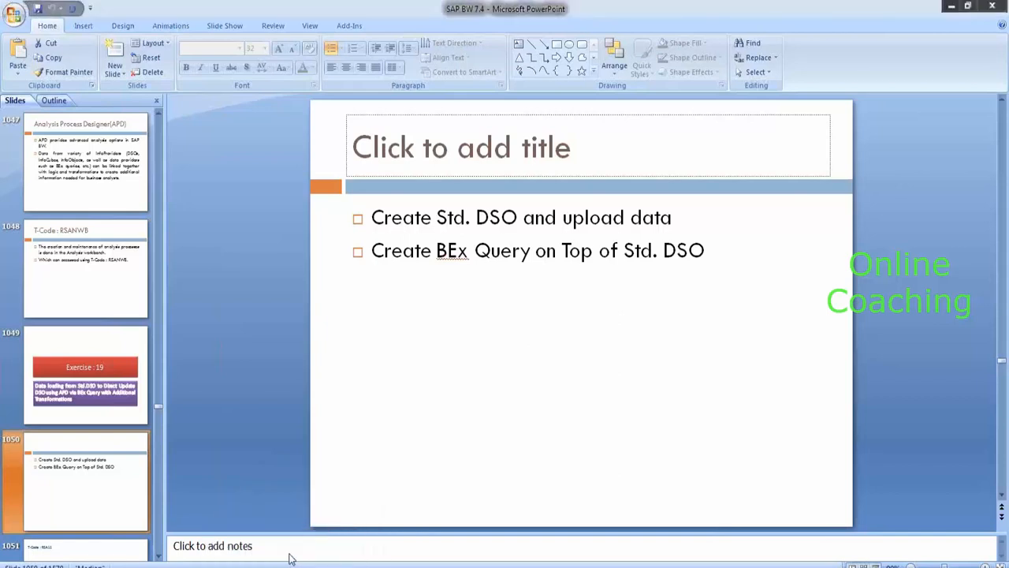
{"action": "key", "text": "alt+Tab"}
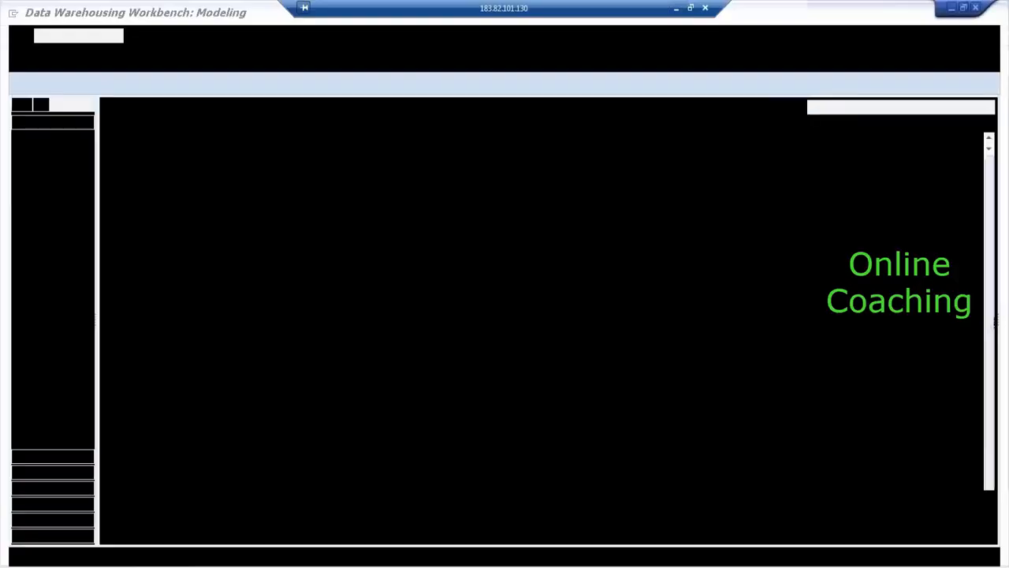
{"action": "left_click", "coordinate": [183, 565]}
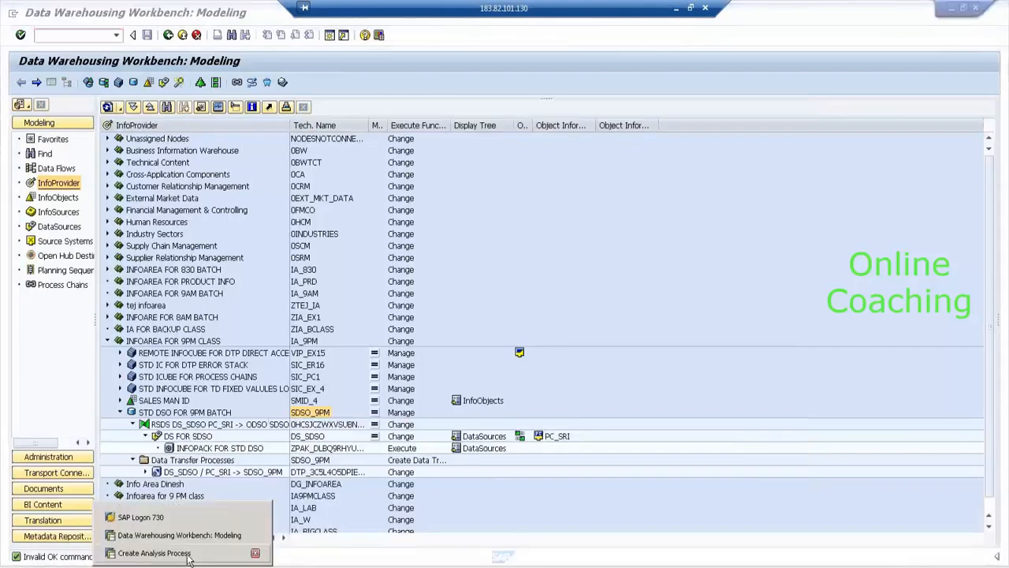
{"action": "left_click", "coordinate": [154, 553]}
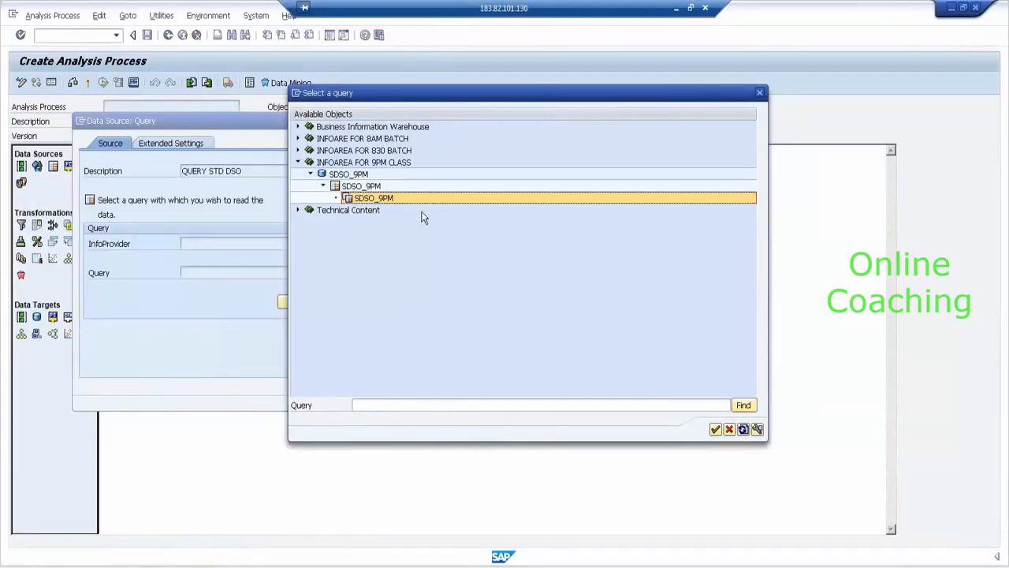
- Accept the selected query SDSO_9PM and place the QUERY STD DSO source in the analysis process
{"action": "left_click", "coordinate": [715, 430]}
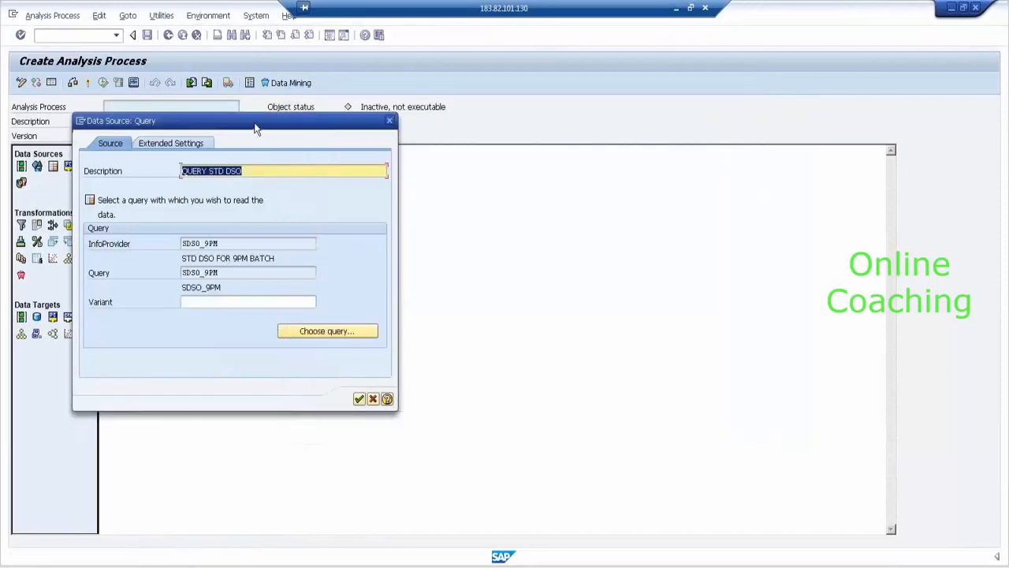
{"action": "left_click_drag", "start_coordinate": [260, 122], "coordinate": [465, 77]}
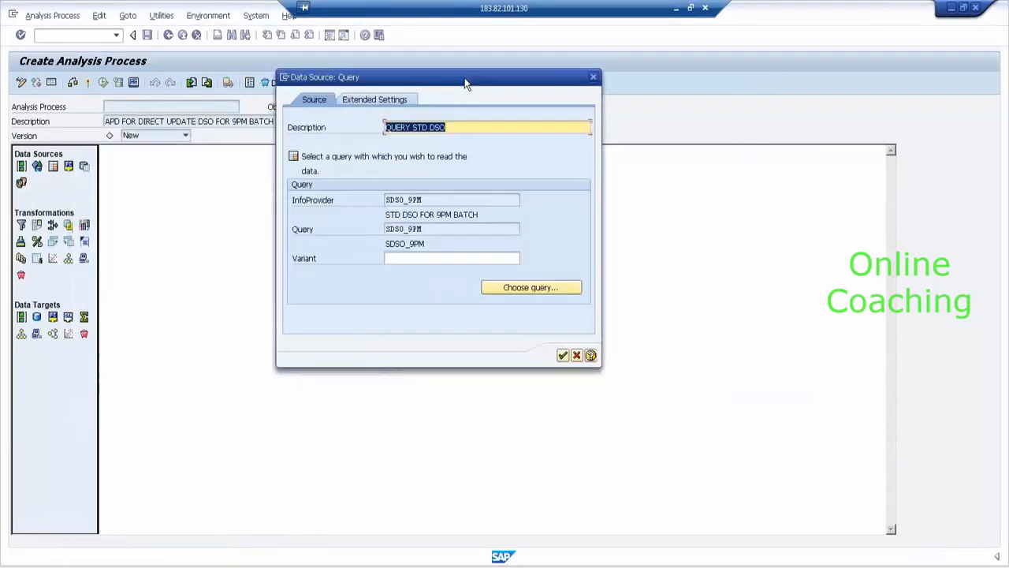
{"action": "left_click", "coordinate": [563, 355]}
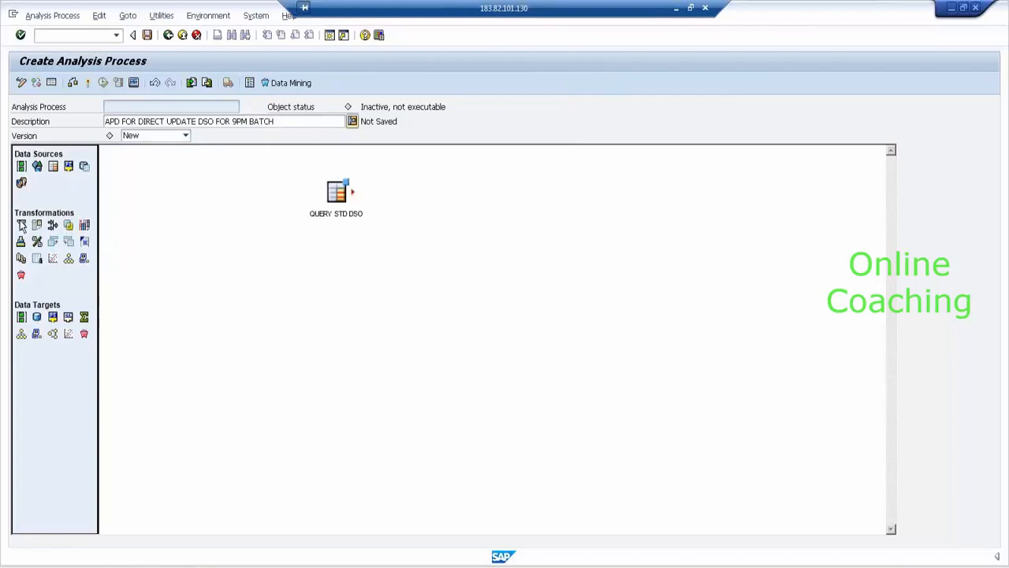
- Add a filter below QUERY STD DSO, connect the query to it and choose SALES MAN ID as the field to filter
{"action": "left_click_drag", "start_coordinate": [21, 225], "coordinate": [337, 278]}
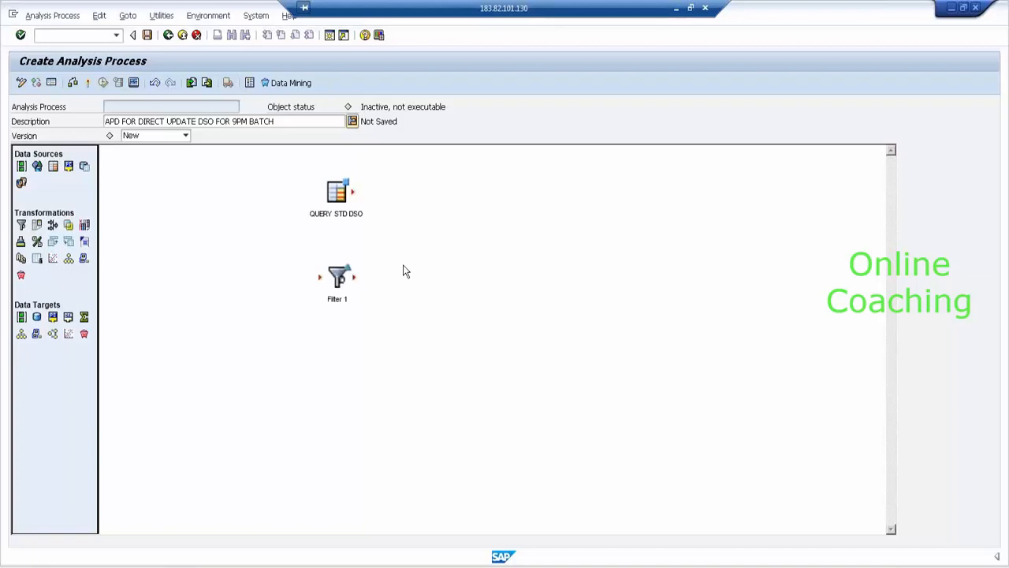
{"action": "left_click_drag", "start_coordinate": [354, 196], "coordinate": [360, 289]}
{"action": "double_click", "coordinate": [341, 279]}
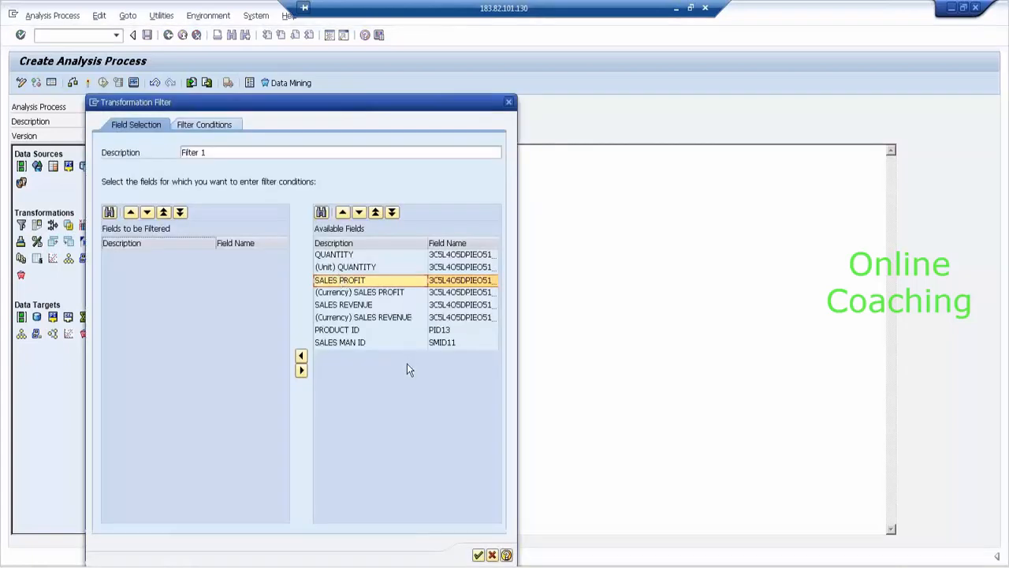
{"action": "left_click", "coordinate": [391, 343]}
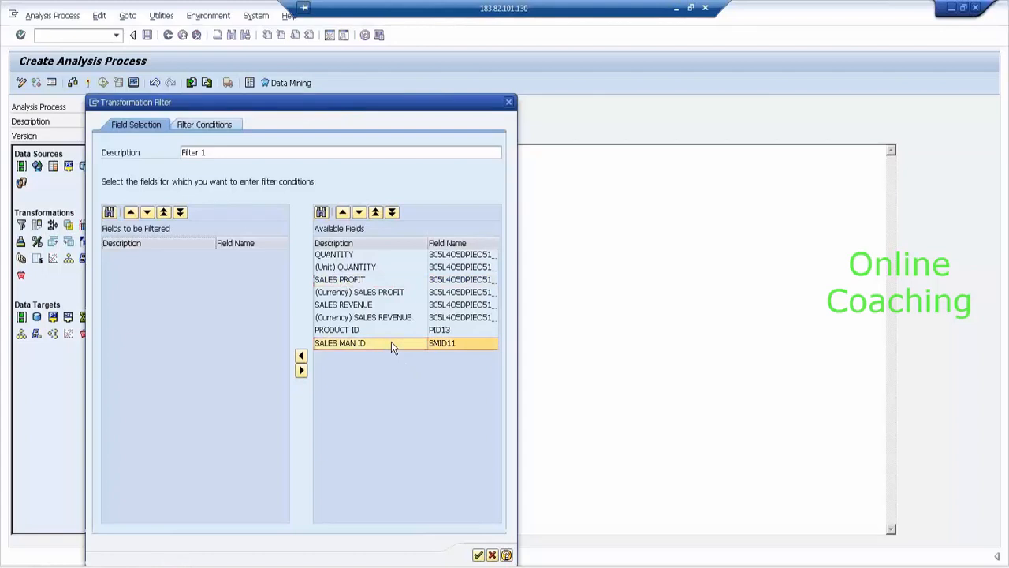
{"action": "left_click", "coordinate": [301, 357]}
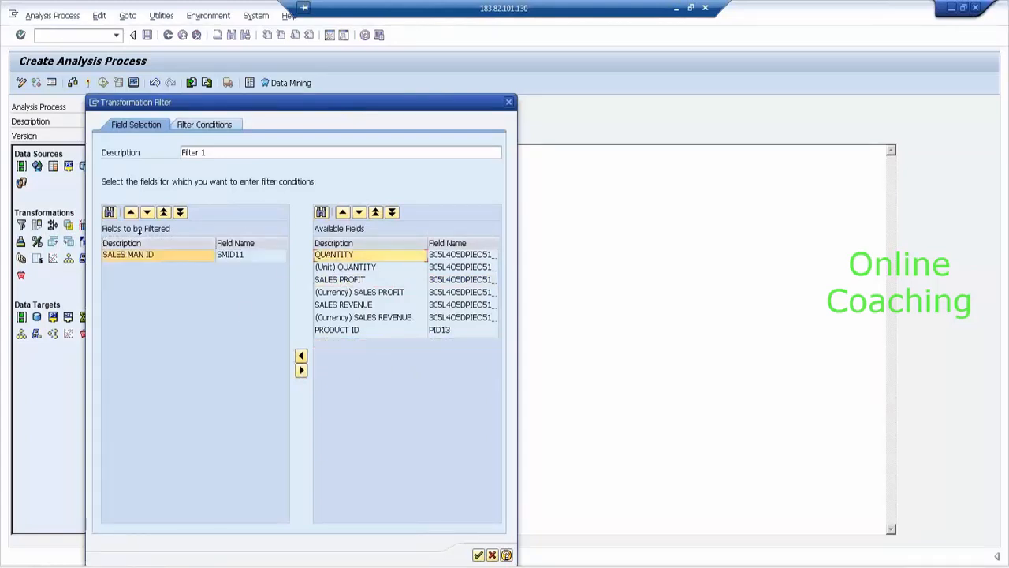
{"action": "left_click", "coordinate": [141, 254]}
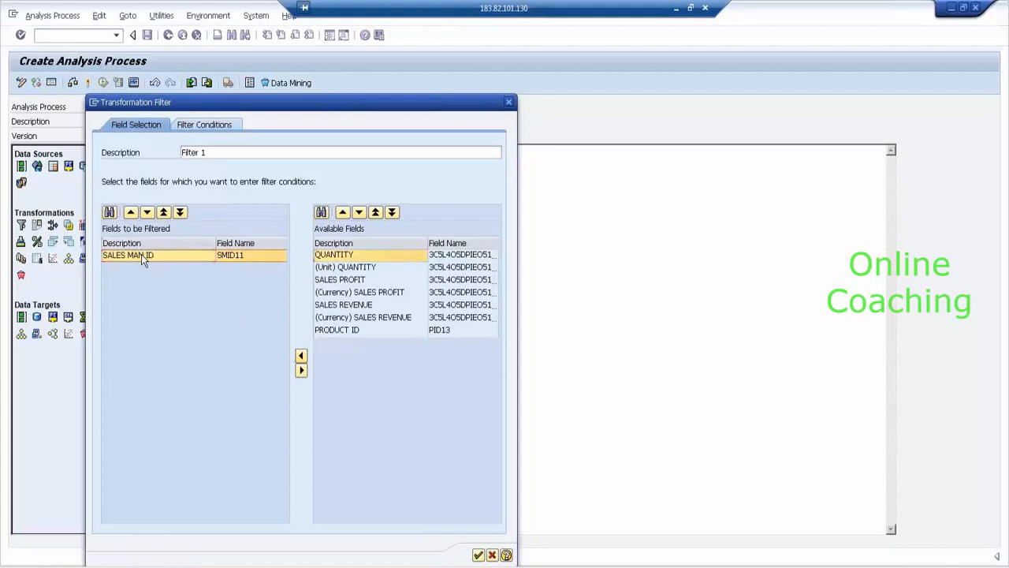
- Set the filter condition for SALES MAN ID to the range S2 to S5 and accept the filter
{"action": "left_click", "coordinate": [205, 126]}
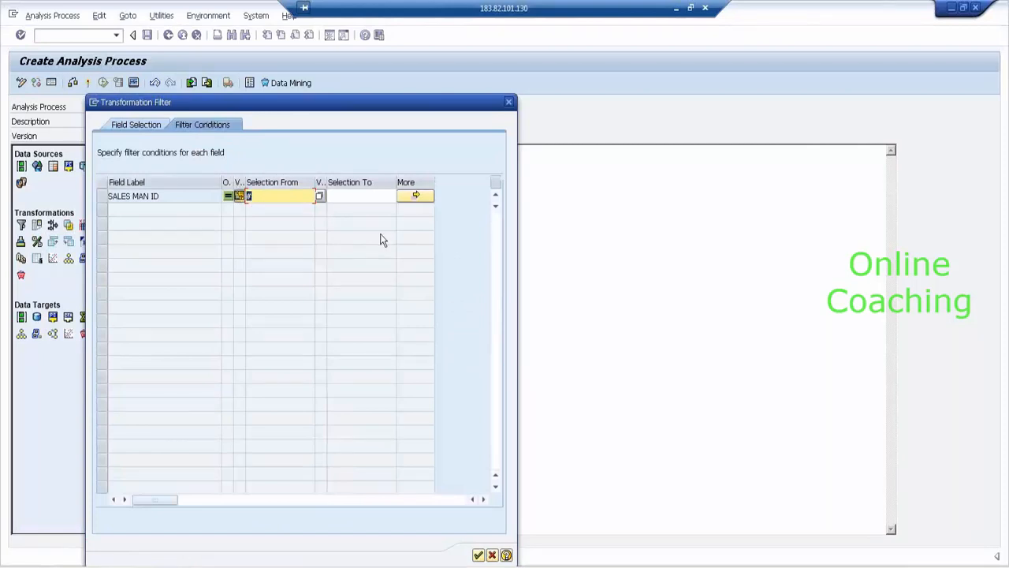
{"action": "type", "text": "S2"}
{"action": "left_click", "coordinate": [366, 192]}
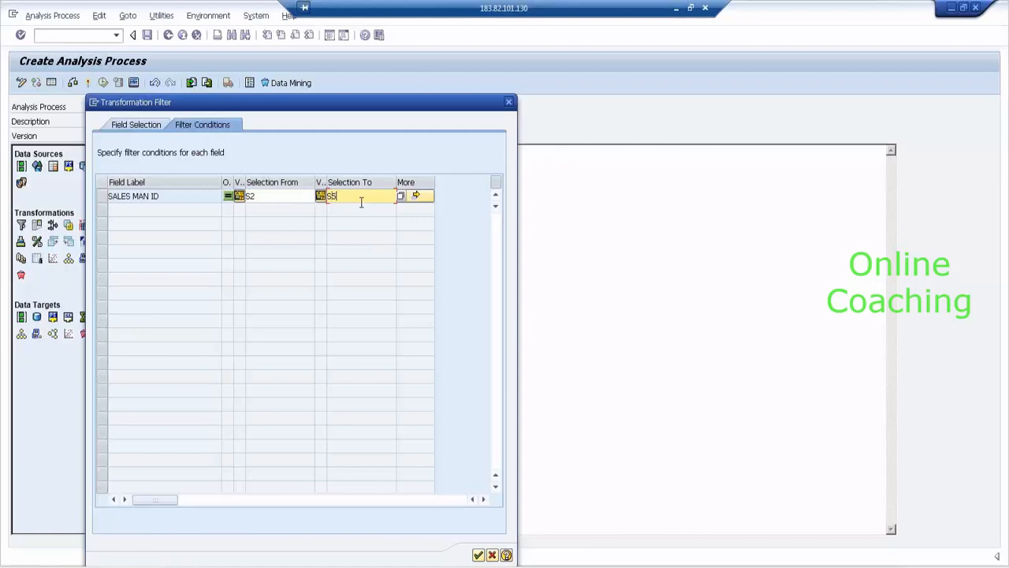
{"action": "left_click", "coordinate": [479, 555]}
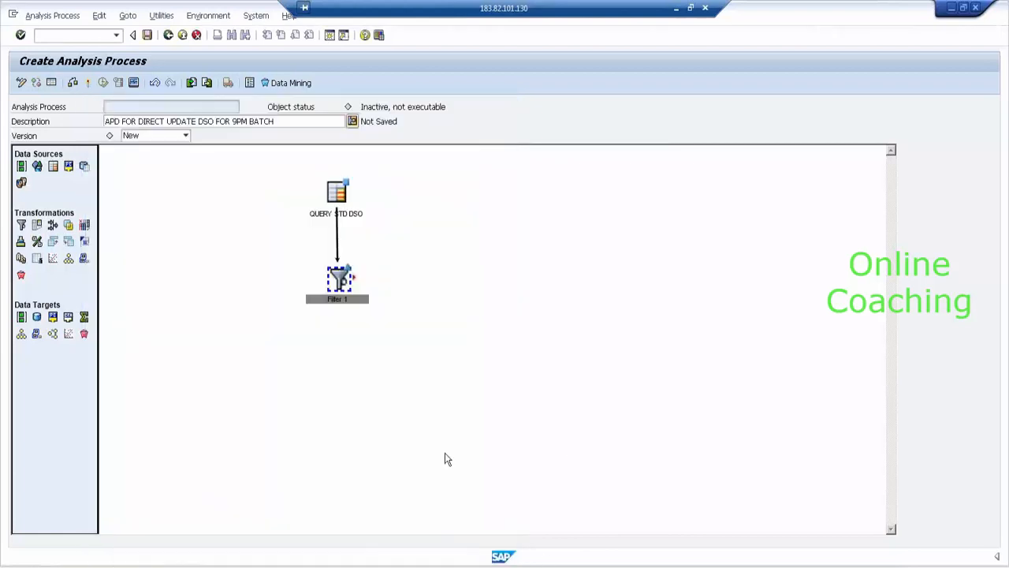
{"action": "left_click", "coordinate": [416, 326]}
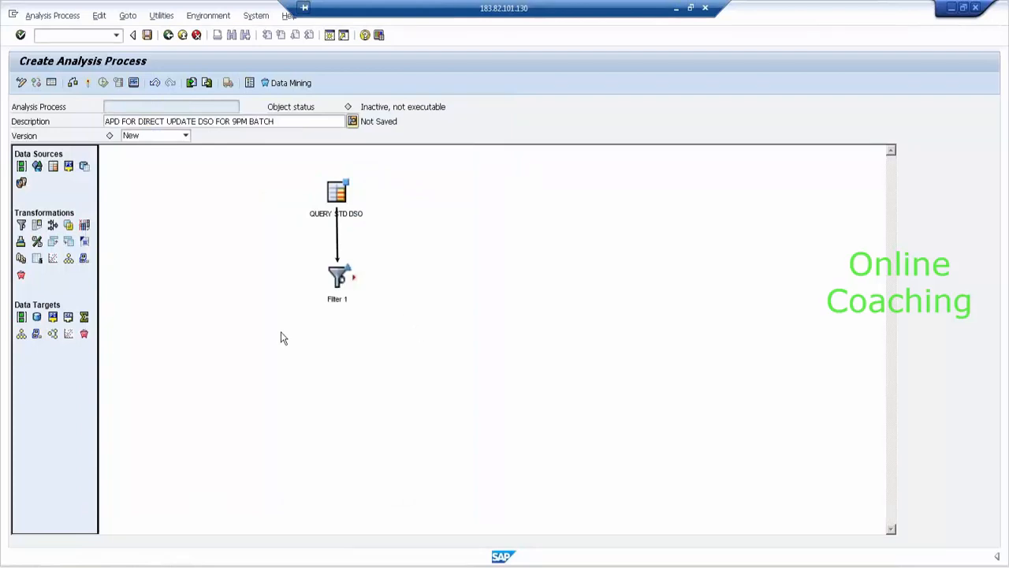
- Start adding a DataStore object data target below the filter and cancel its definition
{"action": "left_click_drag", "start_coordinate": [36, 317], "coordinate": [343, 366]}
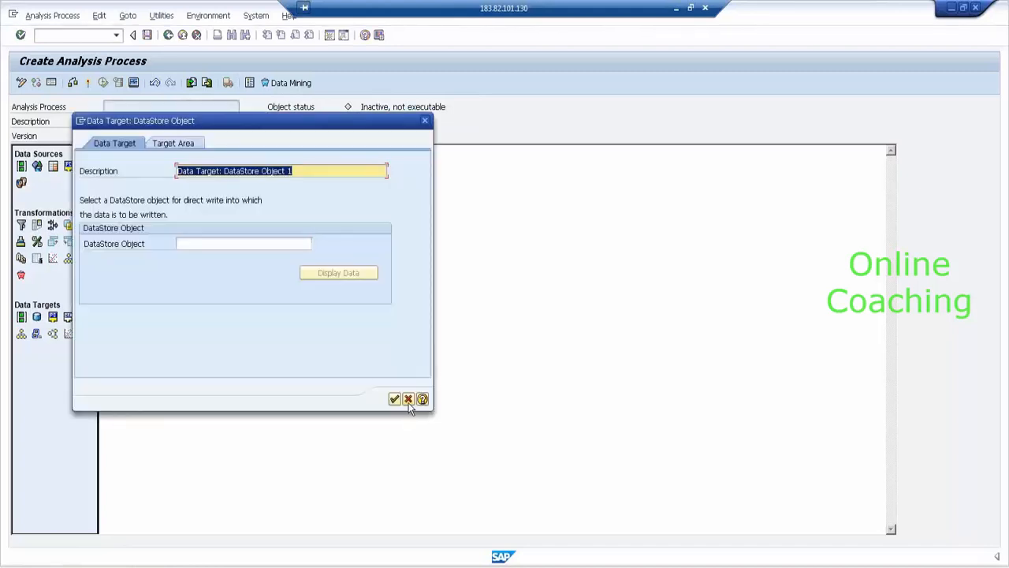
{"action": "left_click", "coordinate": [409, 399]}
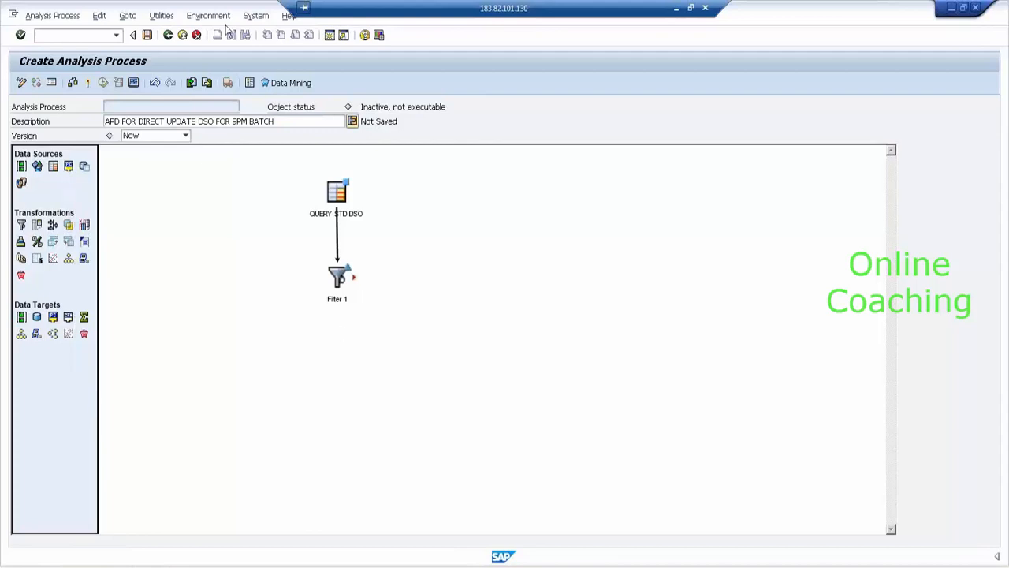
- Open a new SAP session and start transaction RSA11 to display the InfoProvider tree
{"action": "left_click", "coordinate": [331, 41]}
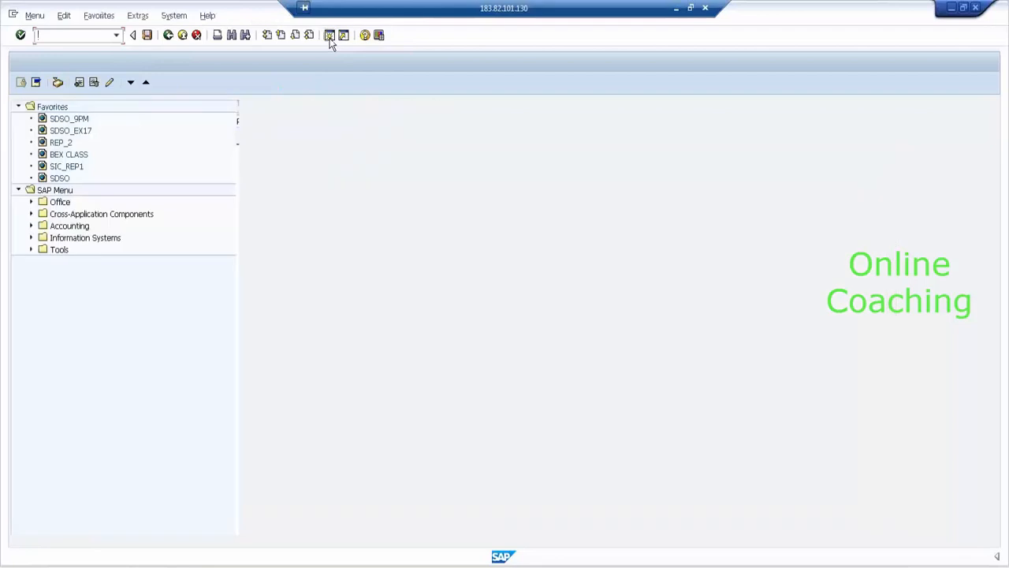
{"action": "left_click", "coordinate": [116, 35]}
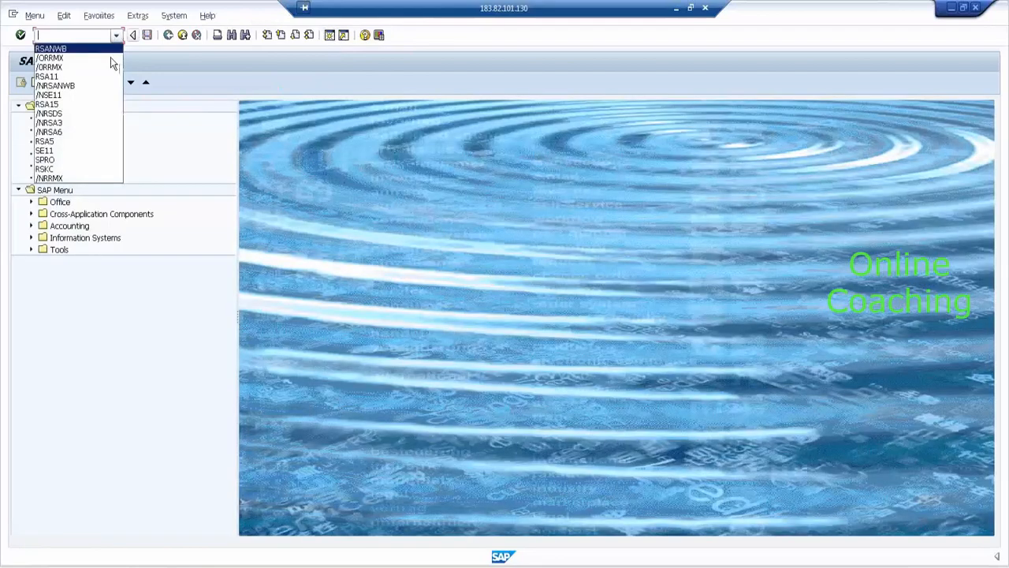
{"action": "left_click", "coordinate": [95, 34]}
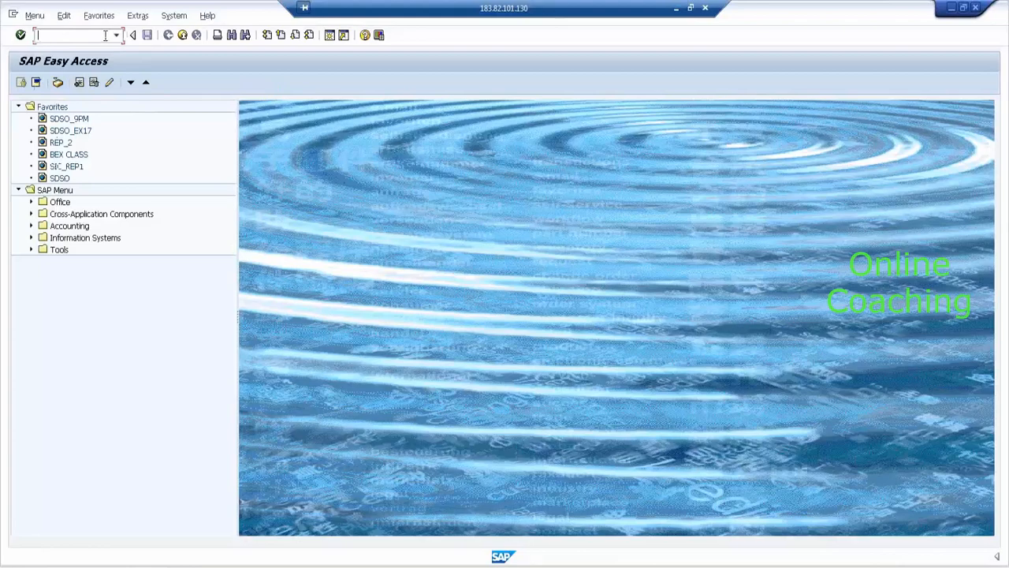
{"action": "left_click", "coordinate": [115, 34]}
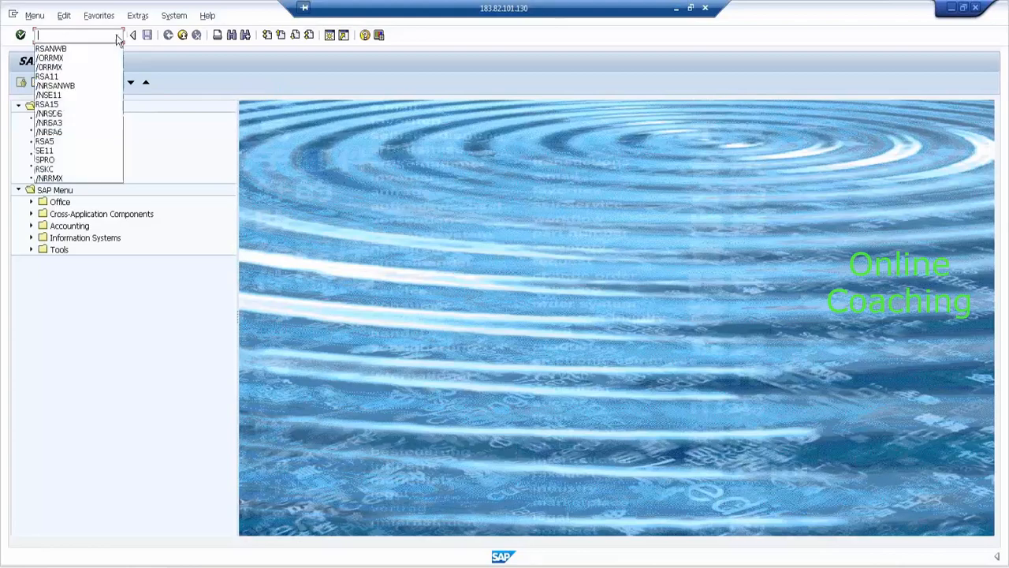
{"action": "left_click", "coordinate": [100, 79]}
{"action": "key", "text": "Return"}
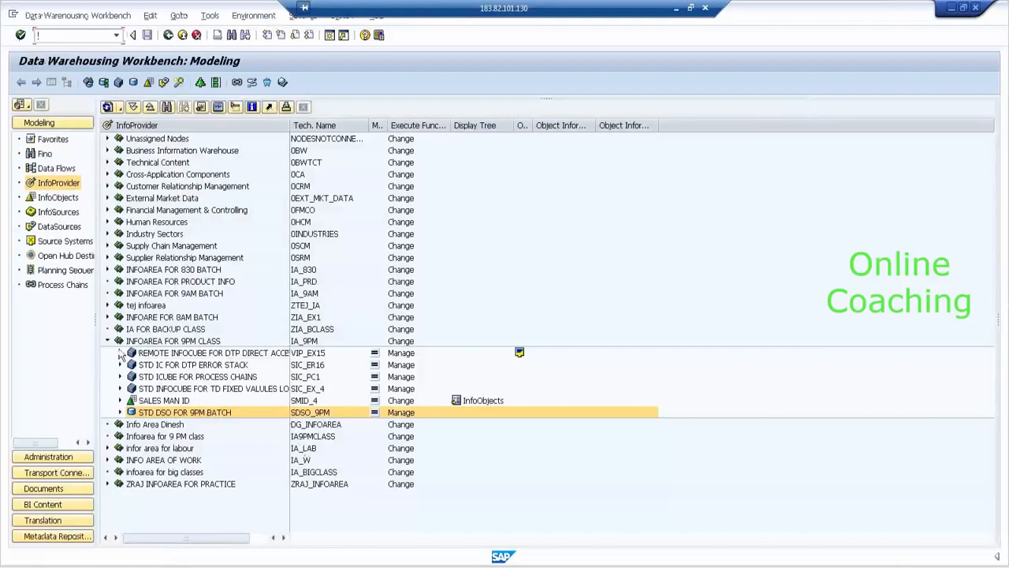
- Create a DataStore object DUD_9PM described as DIR UPDATE DSO in INFOAREA FOR 9PM CLASS
{"action": "right_click", "coordinate": [188, 341]}
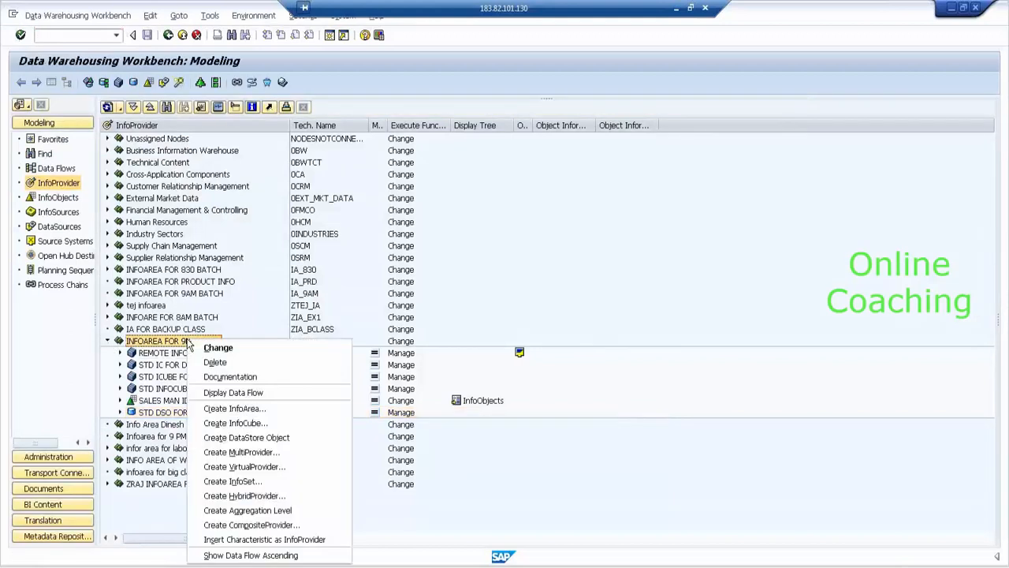
{"action": "left_click", "coordinate": [290, 439]}
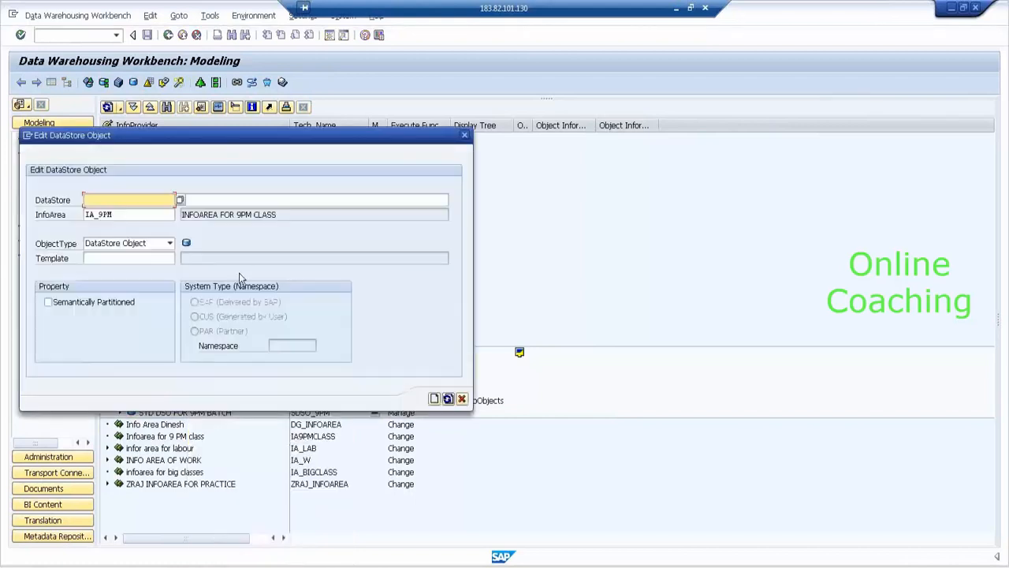
{"action": "type", "text": "DD"}
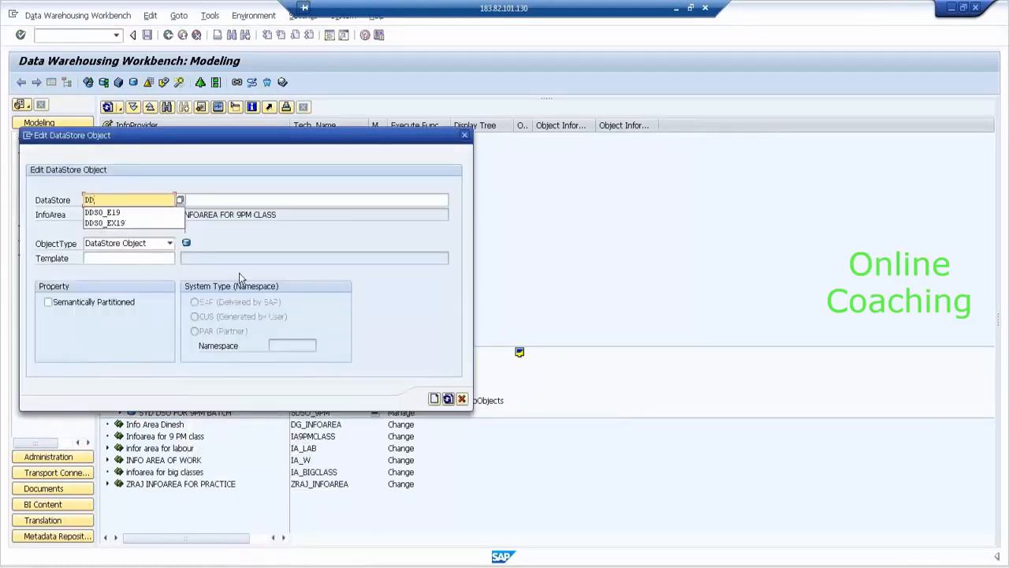
{"action": "key", "text": "BackSpace"}
{"action": "type", "text": "UD_"}
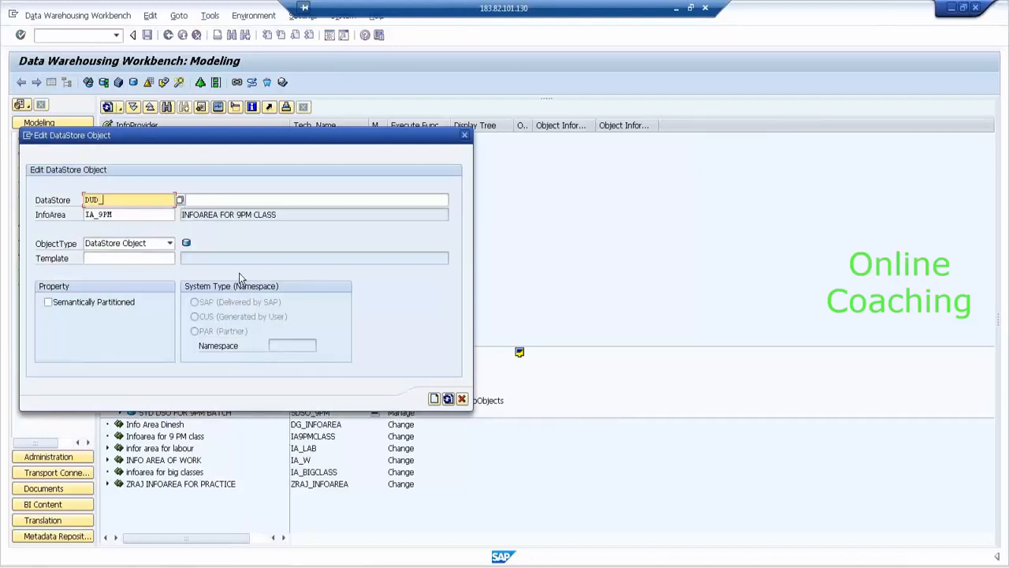
{"action": "type", "text": "9PM"}
{"action": "key", "text": "Tab"}
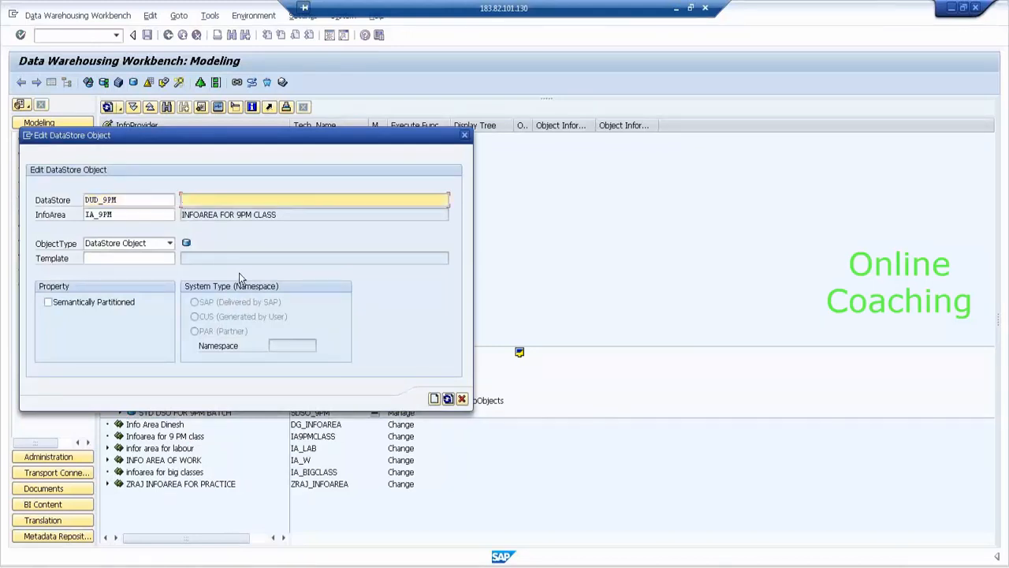
{"action": "type", "text": "DIR UPDATE DSO"}
{"action": "key", "text": "Return"}
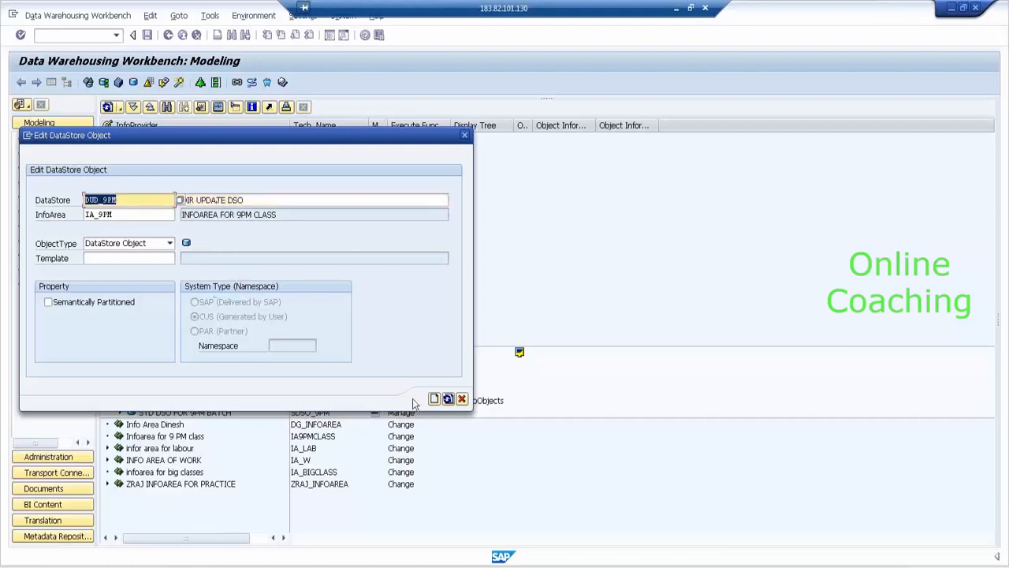
{"action": "left_click", "coordinate": [434, 399]}
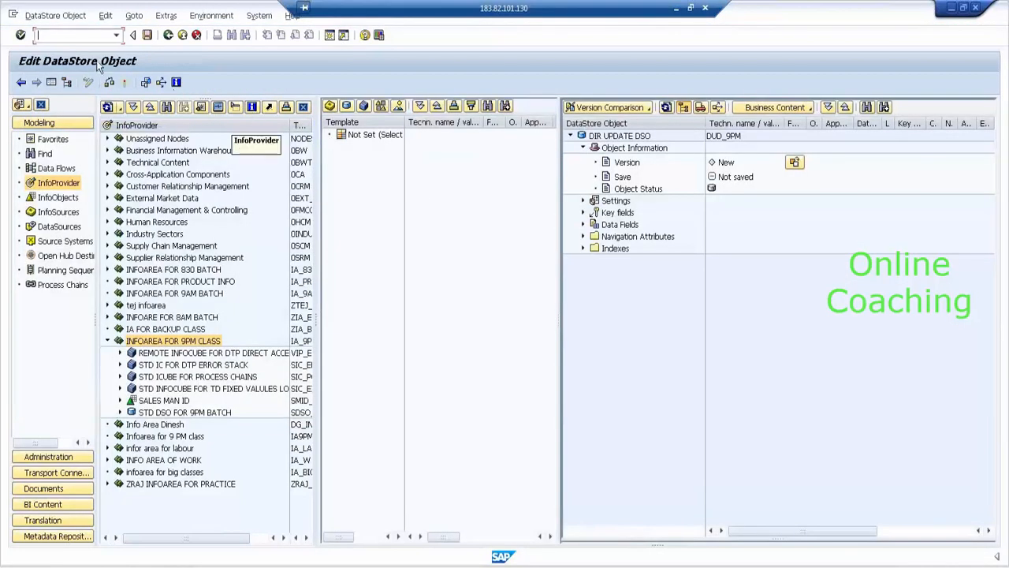
- Hide the navigation area and insert InfoObject SMID11 as a key field of DUD_9PM
{"action": "left_click", "coordinate": [49, 82]}
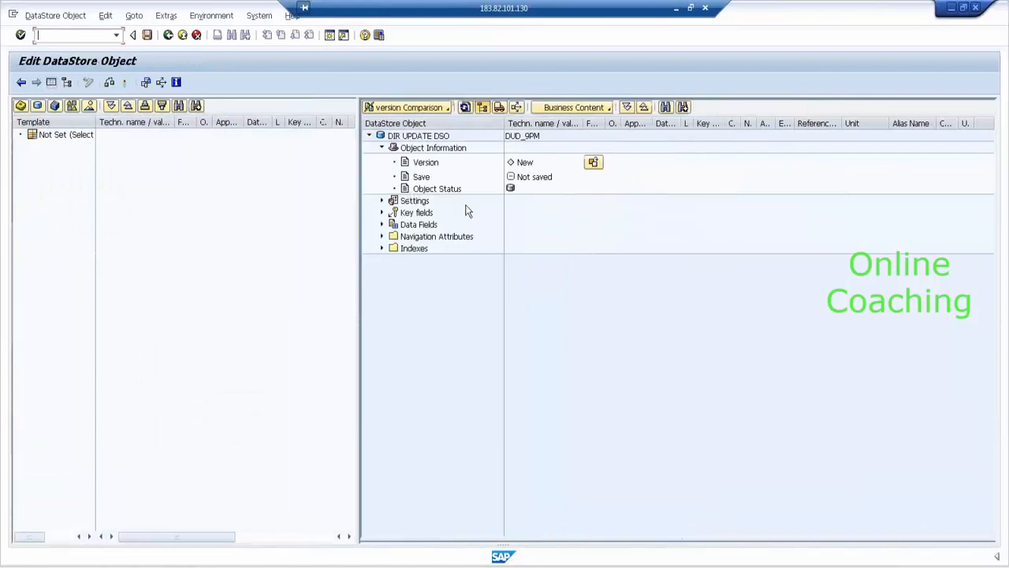
{"action": "left_click", "coordinate": [424, 214]}
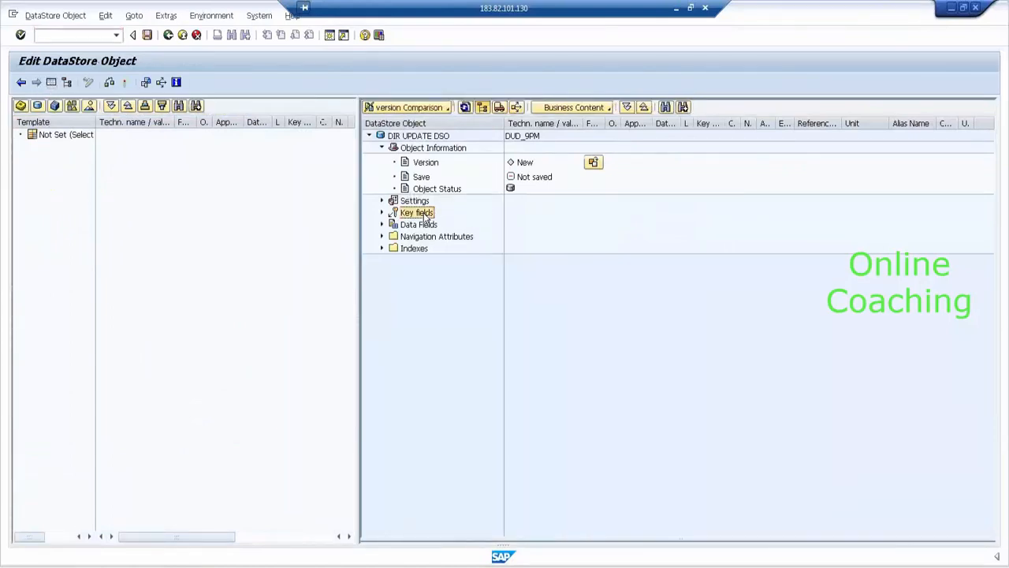
{"action": "right_click", "coordinate": [424, 214]}
{"action": "left_click", "coordinate": [453, 250]}
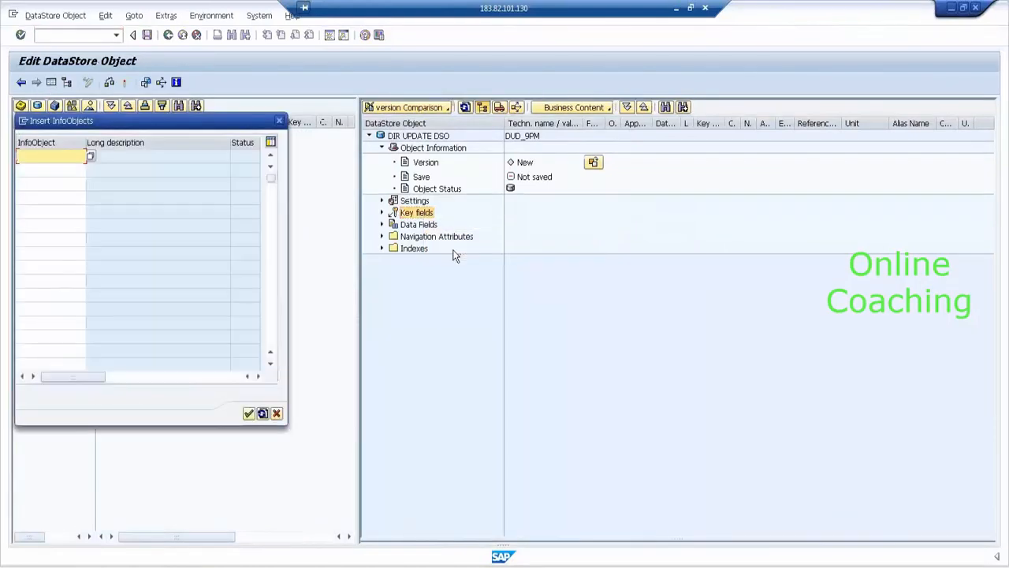
{"action": "type", "text": "smid"}
{"action": "key", "text": "Down"}
{"action": "key", "text": "Return"}
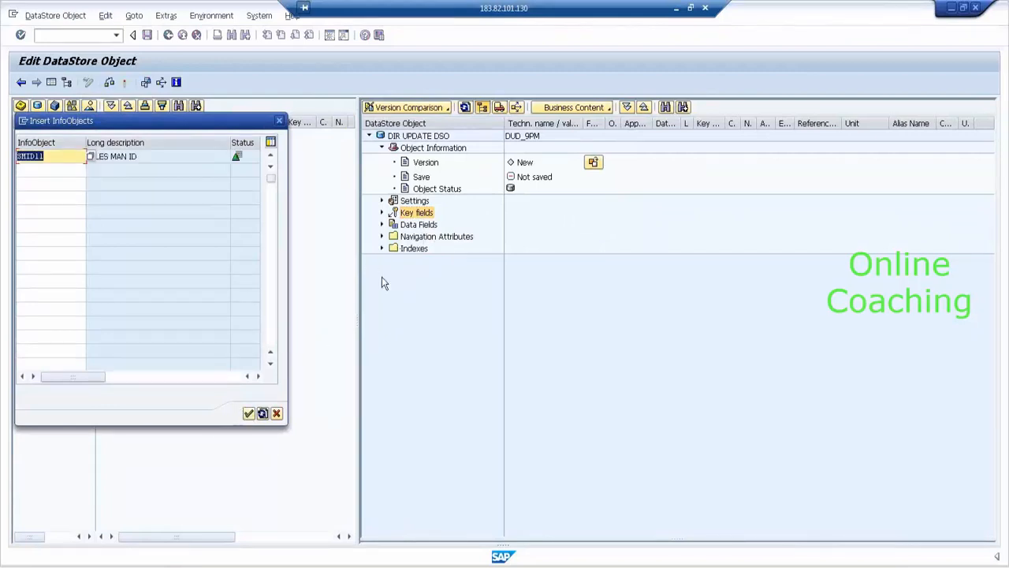
{"action": "key", "text": "Return"}
- Insert InfoObject PID13 as another key field of the DataStore object
{"action": "right_click", "coordinate": [430, 225]}
{"action": "right_click", "coordinate": [427, 211]}
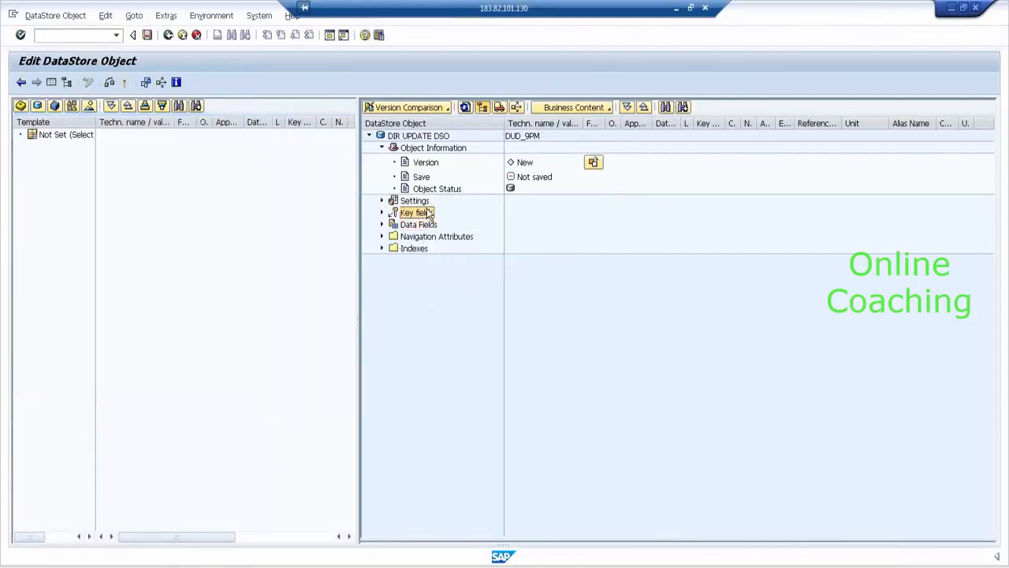
{"action": "right_click", "coordinate": [429, 214]}
{"action": "left_click", "coordinate": [459, 245]}
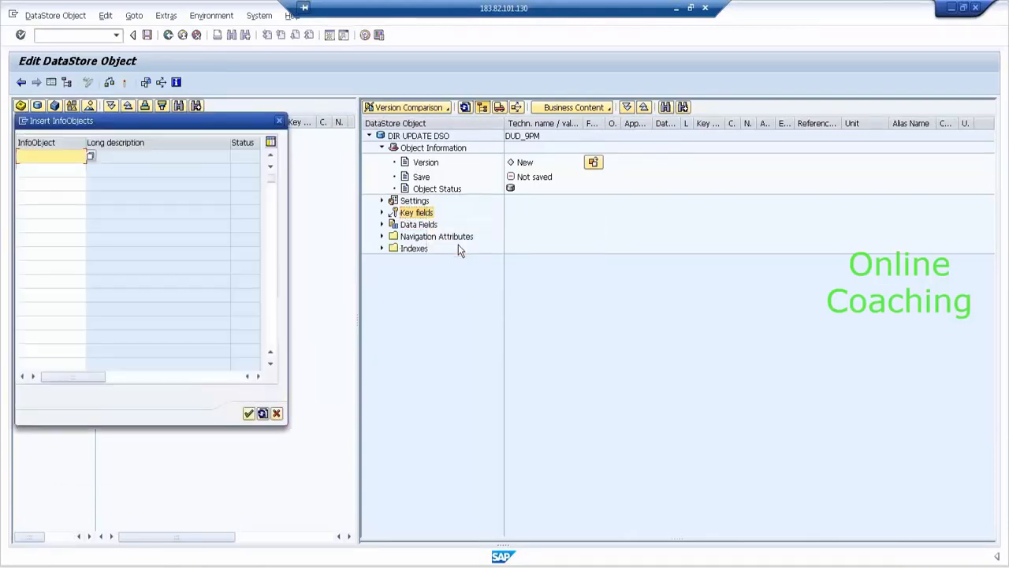
{"action": "type", "text": "PID"}
{"action": "left_click", "coordinate": [64, 174]}
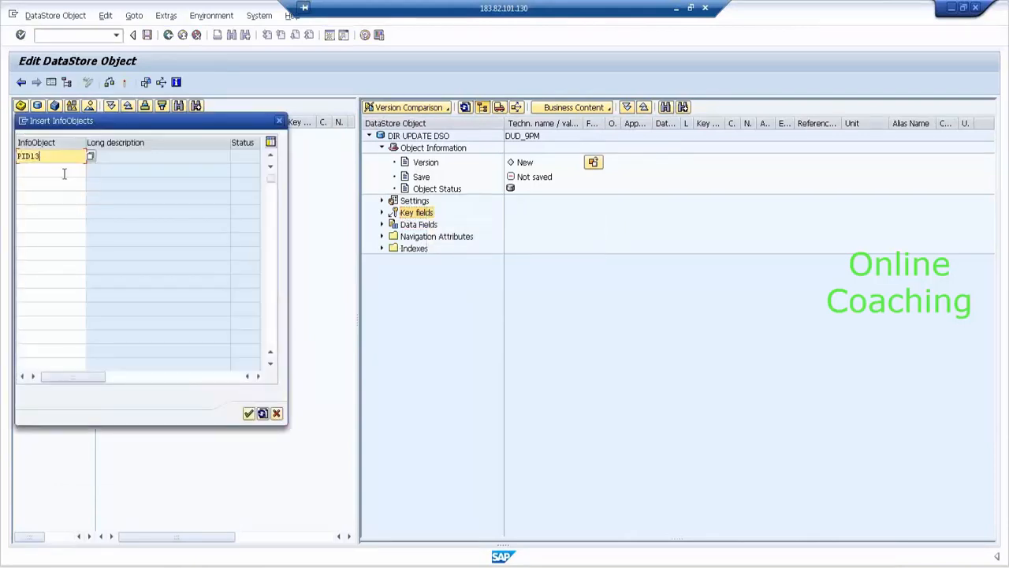
{"action": "left_click", "coordinate": [249, 413]}
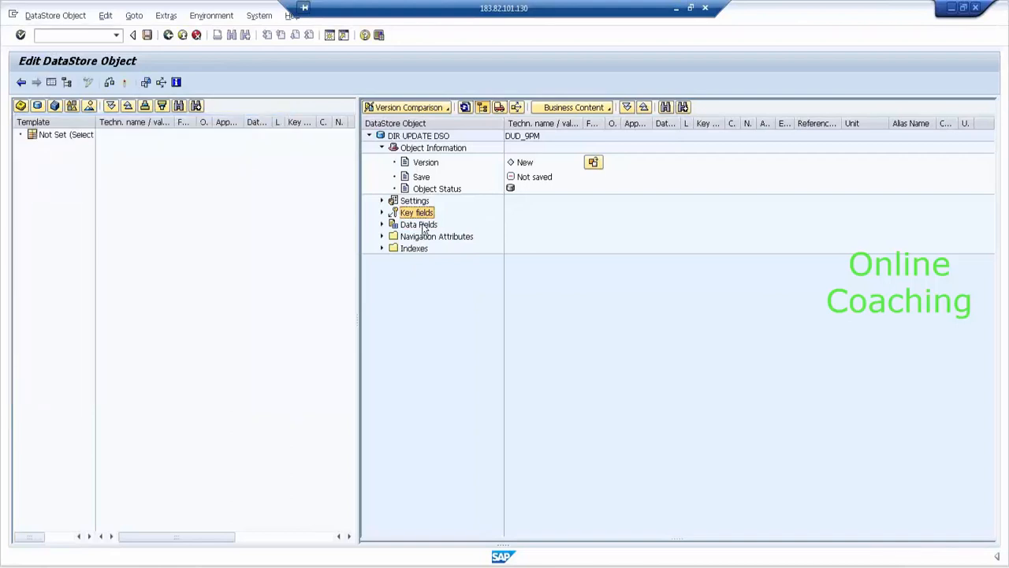
- Open the direct InfoObject input for the data fields of the DataStore object
{"action": "right_click", "coordinate": [424, 227]}
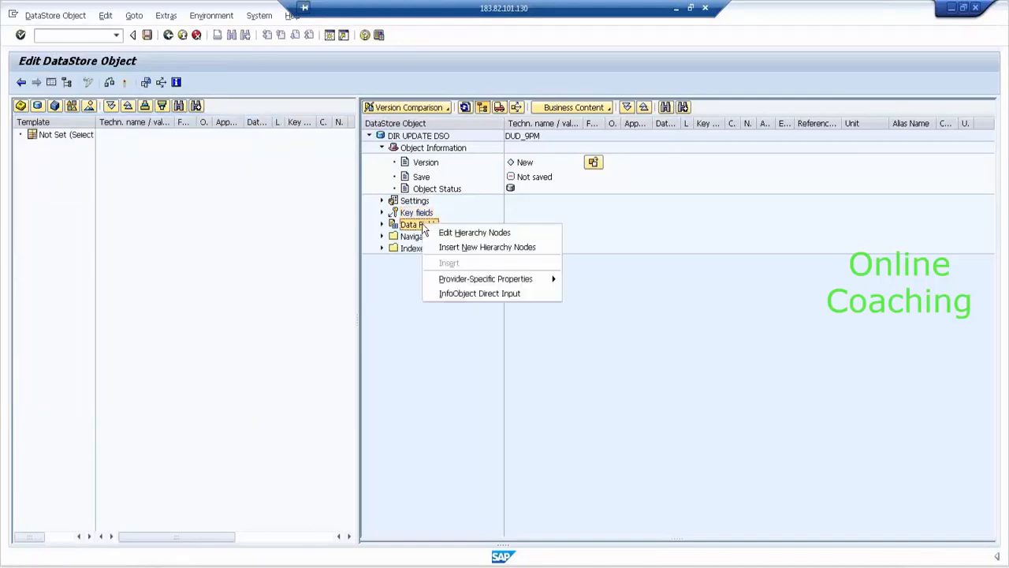
{"action": "left_click", "coordinate": [465, 293]}
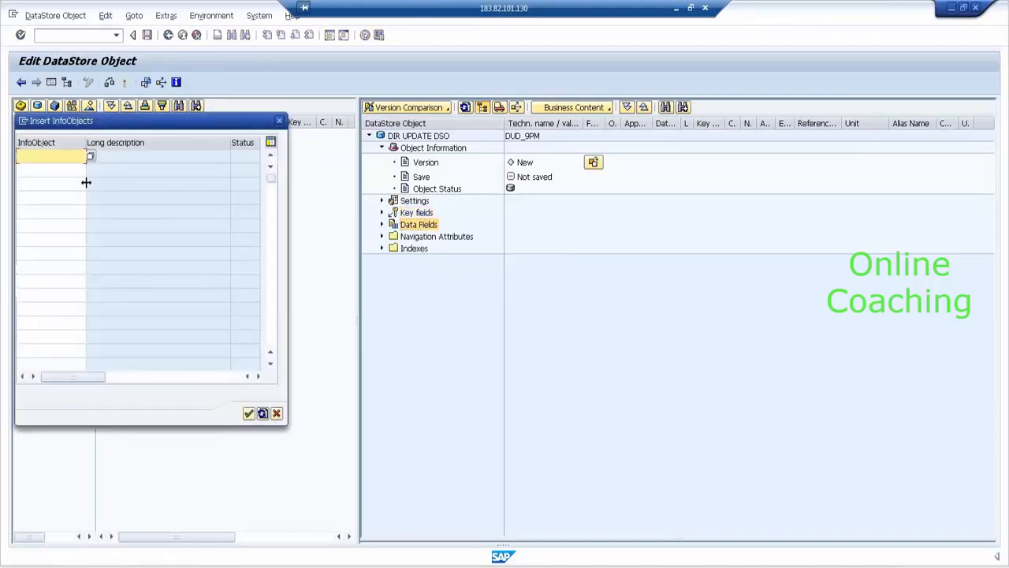
- Try PQTY and PSALES as the first data field InfoObject
{"action": "type", "text": "P"}
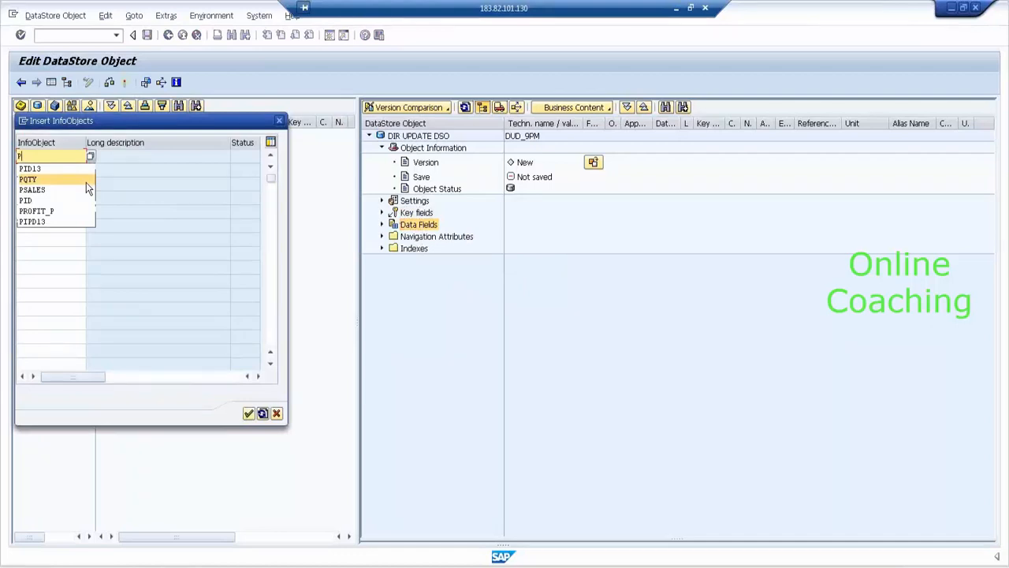
{"action": "left_click", "coordinate": [86, 182]}
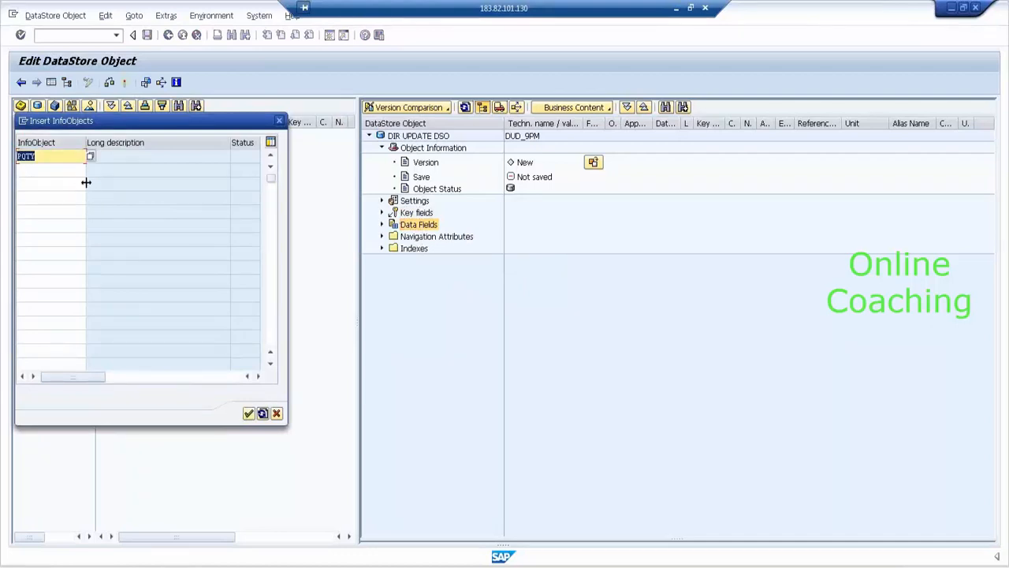
{"action": "left_click", "coordinate": [62, 157]}
{"action": "key", "text": "BackSpace"}
{"action": "key", "text": "BackSpace"}
{"action": "key", "text": "BackSpace"}
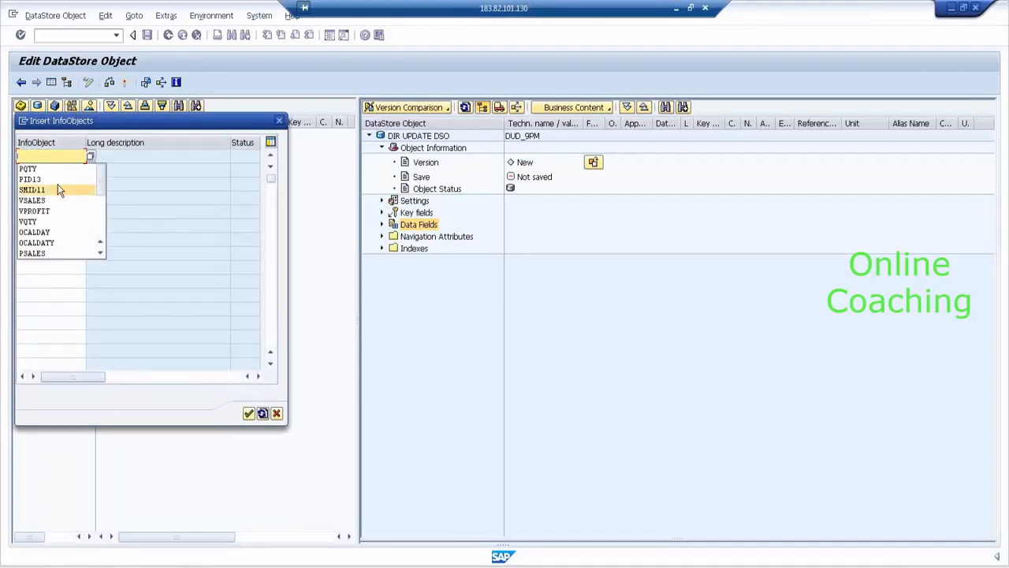
{"action": "left_click", "coordinate": [58, 253]}
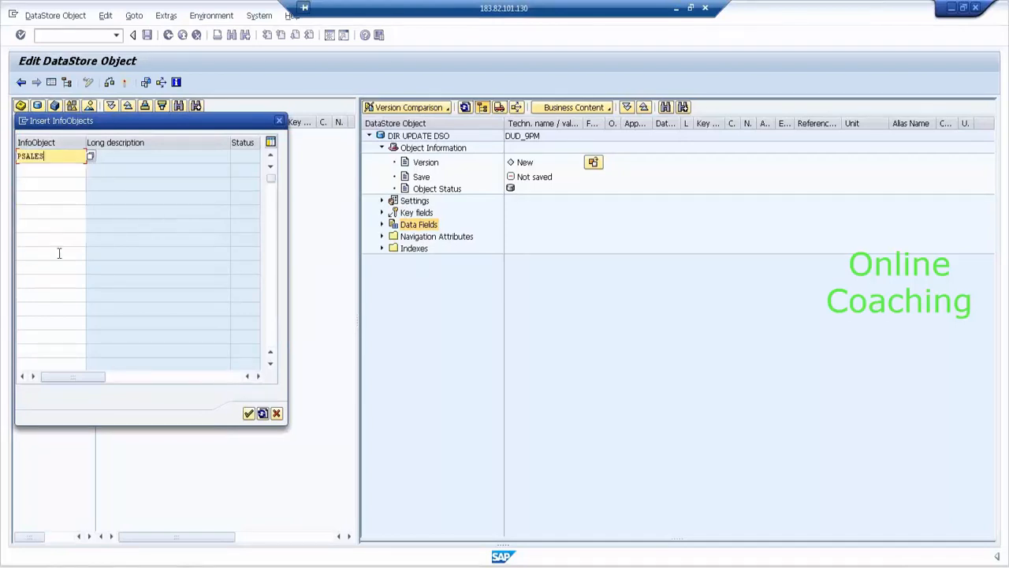
{"action": "key", "text": "Return"}
{"action": "key", "text": "Return"}
- Enter InfoObjects VQTY, VSALES and VPROFIT as data fields and accept them
{"action": "type", "text": "V"}
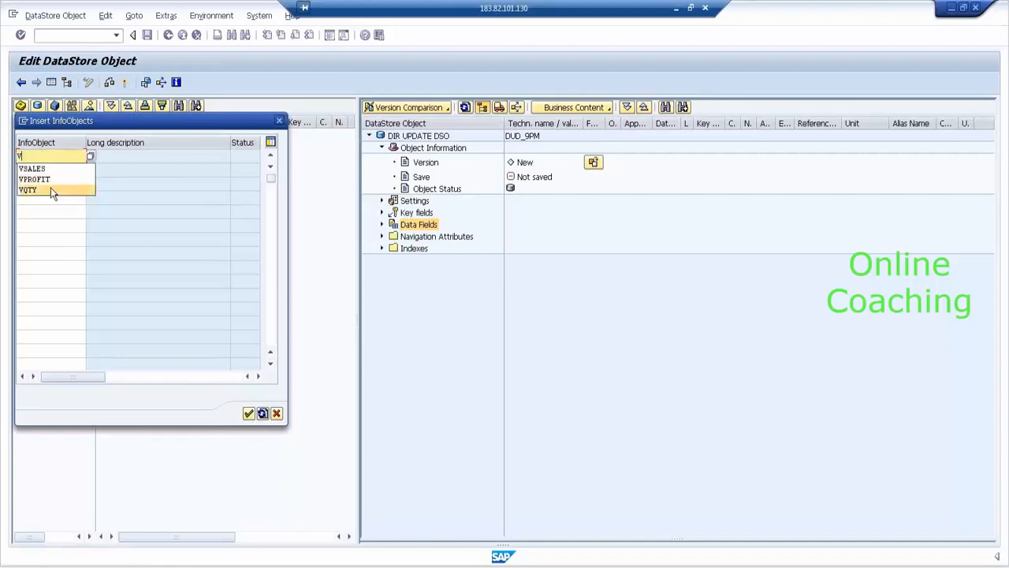
{"action": "left_click", "coordinate": [50, 190]}
{"action": "key", "text": "Return"}
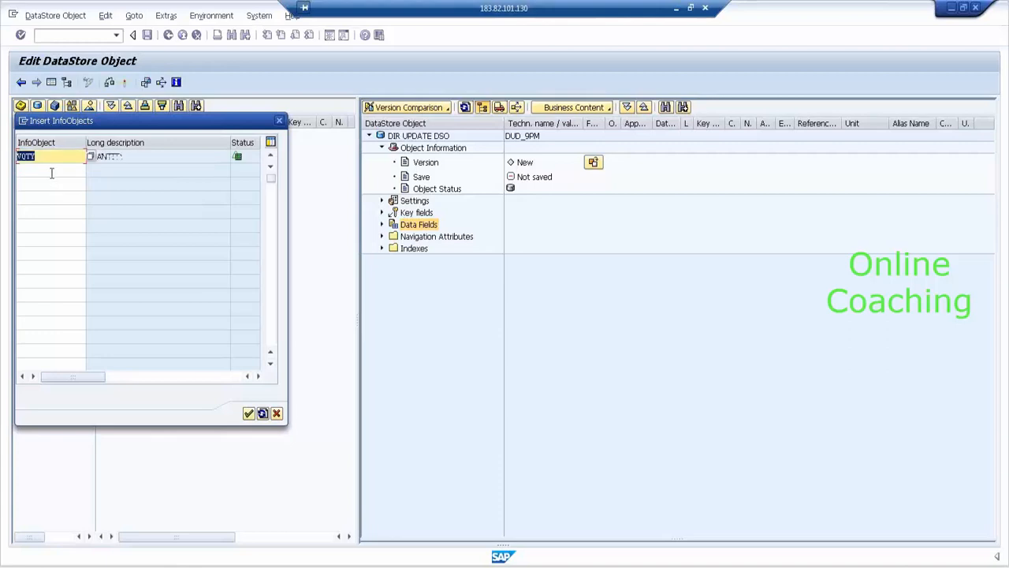
{"action": "left_click", "coordinate": [51, 172]}
{"action": "type", "text": "VS"}
{"action": "left_click", "coordinate": [52, 181]}
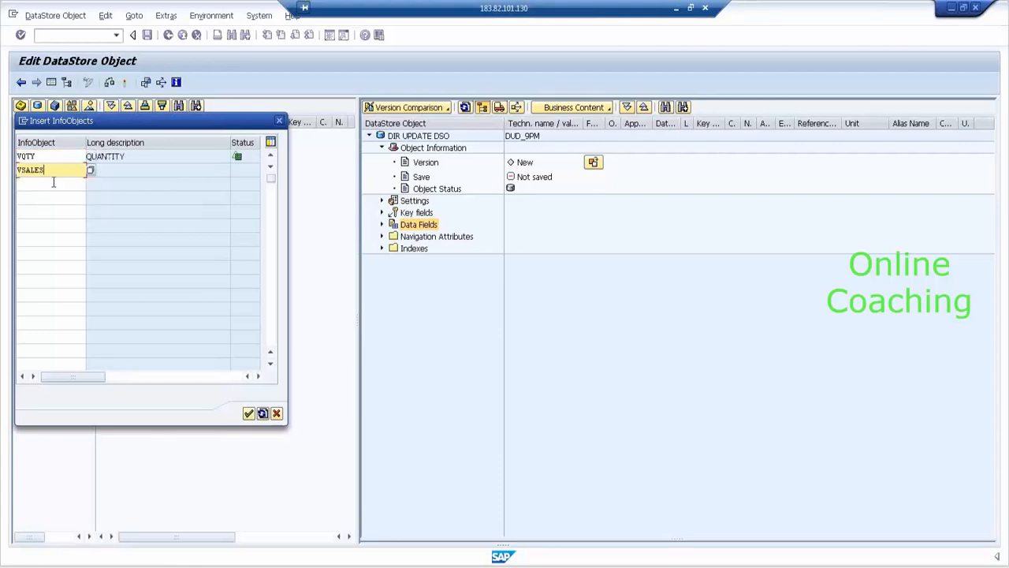
{"action": "key", "text": "Return"}
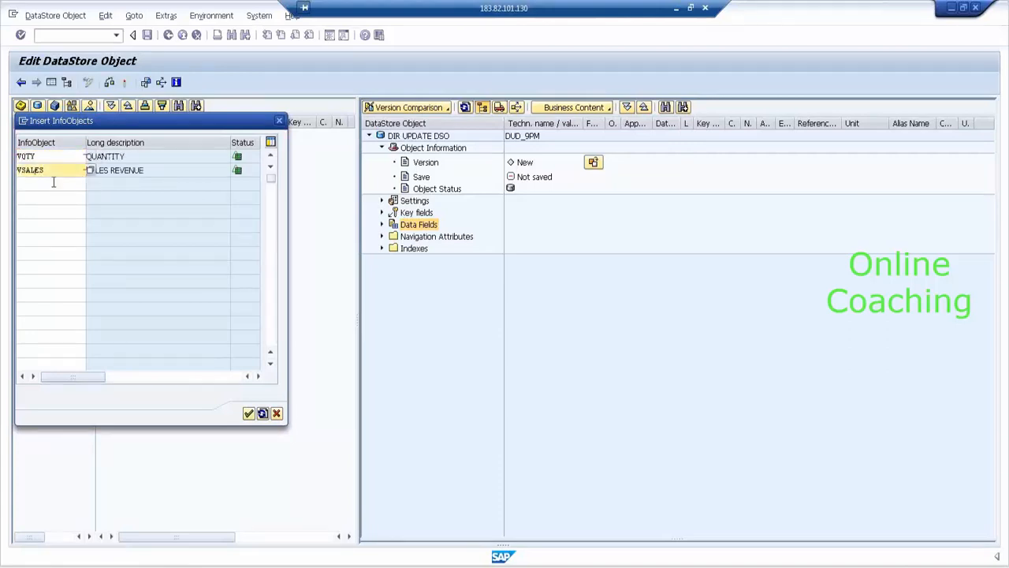
{"action": "left_click", "coordinate": [54, 183]}
{"action": "type", "text": "VPR"}
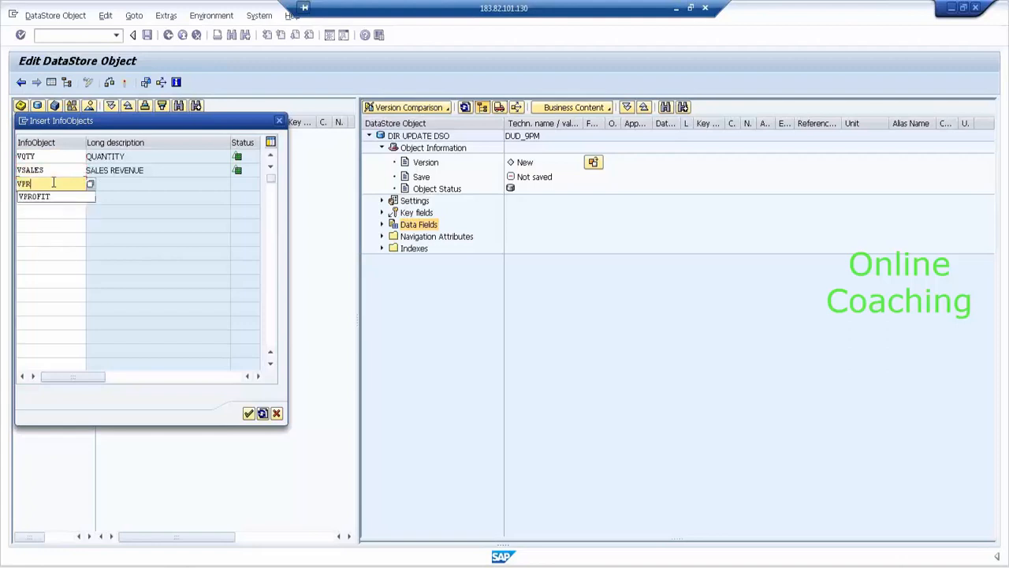
{"action": "left_click", "coordinate": [50, 194]}
{"action": "key", "text": "Return"}
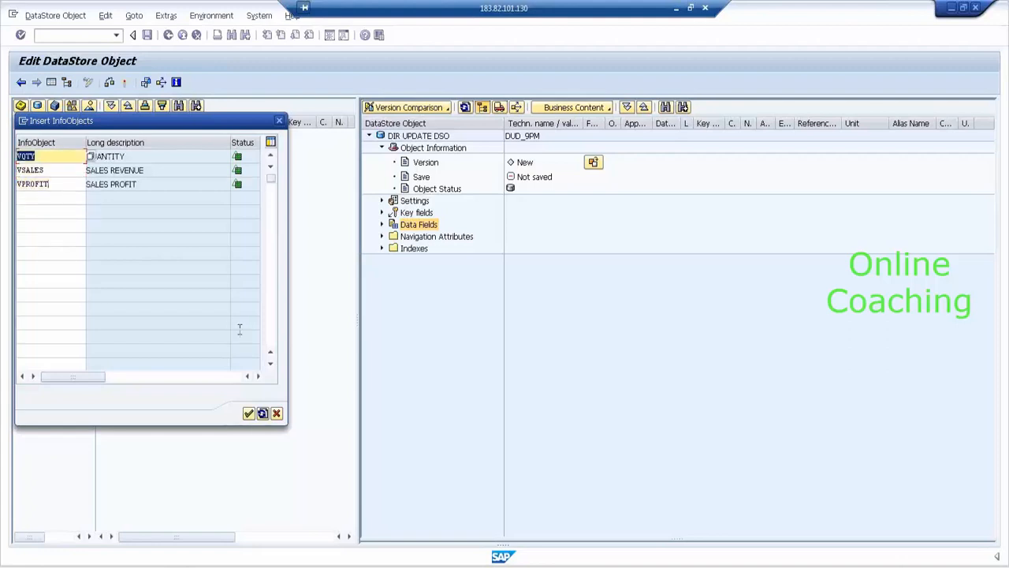
{"action": "left_click", "coordinate": [248, 413]}
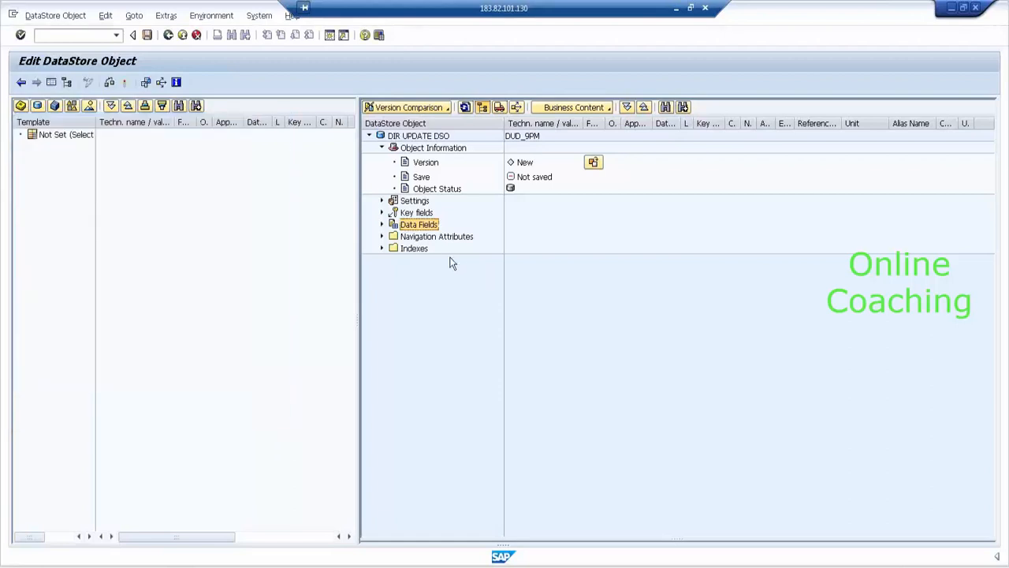
- Expand the data fields and key fields and insert 0CALDAY as a further key field
{"action": "left_click", "coordinate": [381, 225]}
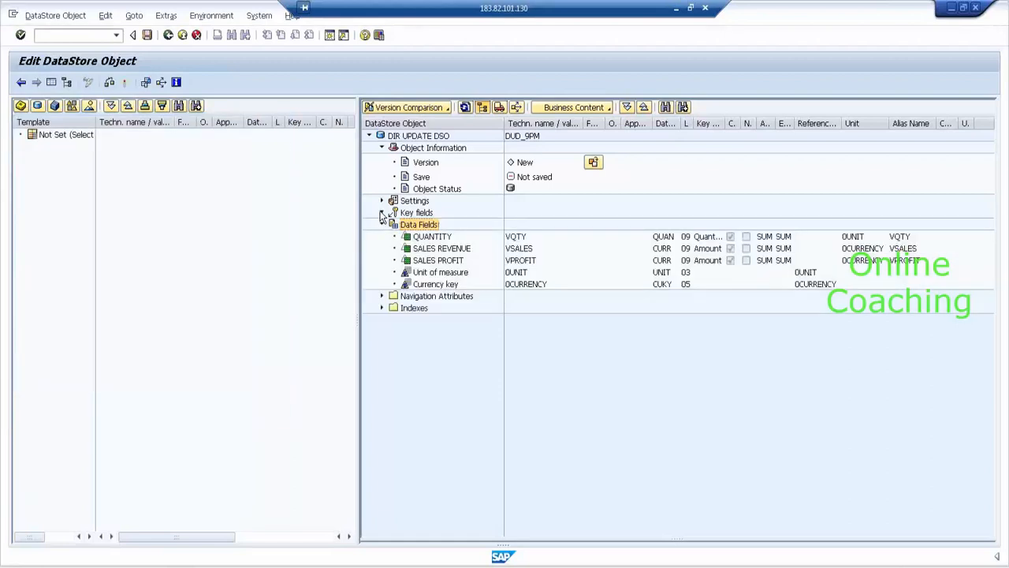
{"action": "left_click", "coordinate": [382, 212]}
{"action": "right_click", "coordinate": [415, 212]}
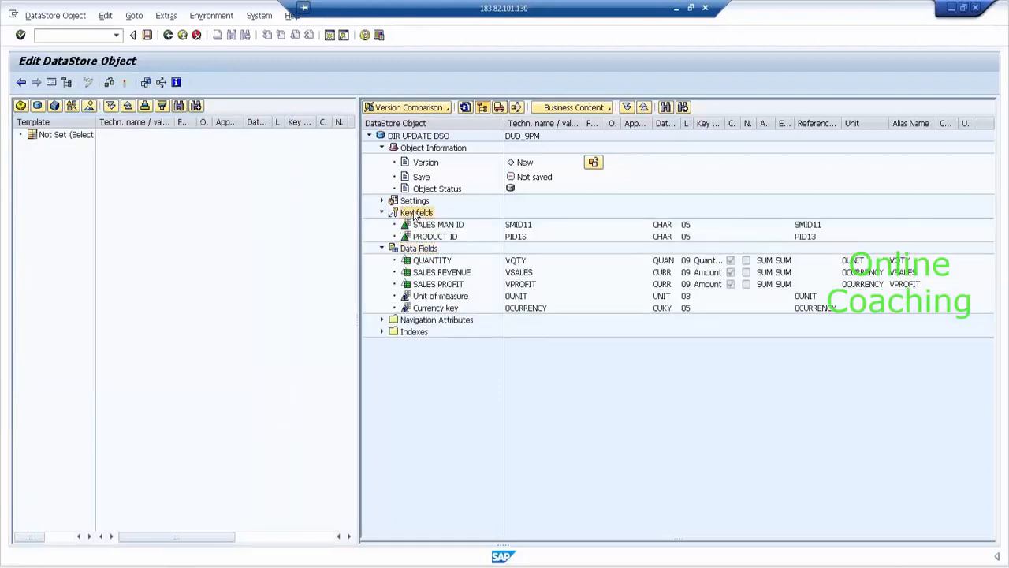
{"action": "left_click", "coordinate": [473, 252]}
{"action": "type", "text": "0CALDAY"}
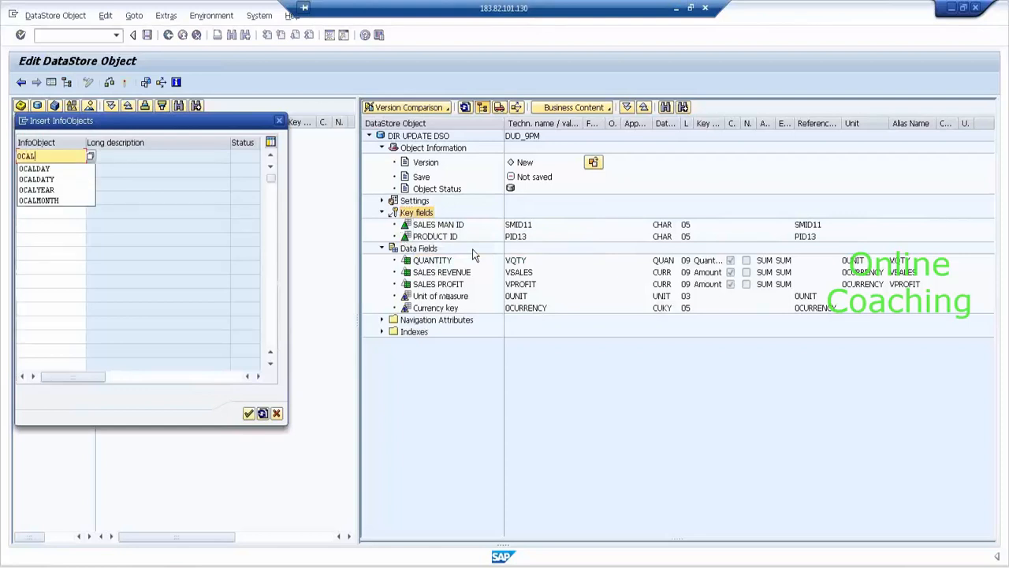
{"action": "key", "text": "Return"}
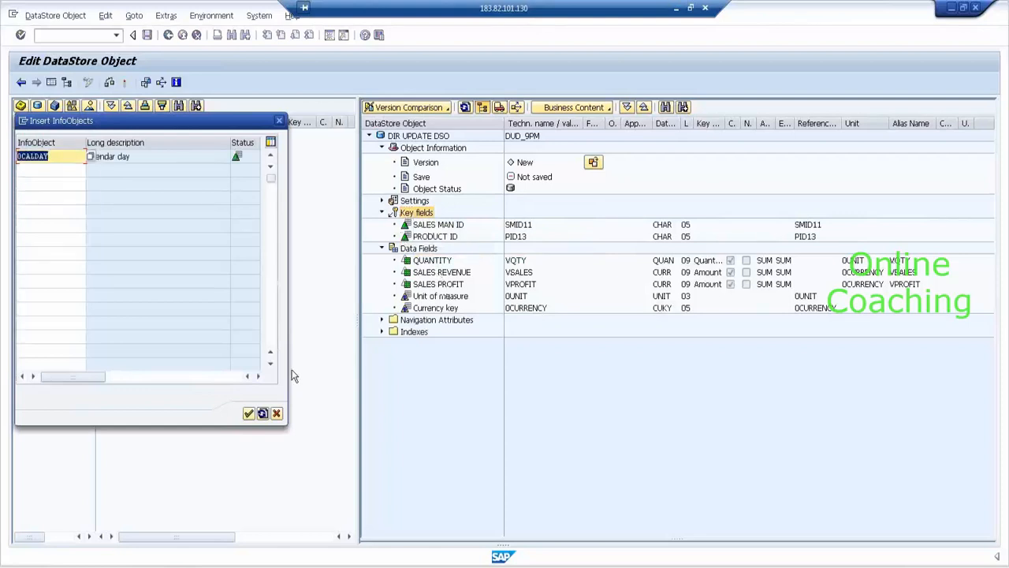
{"action": "key", "text": "Return"}
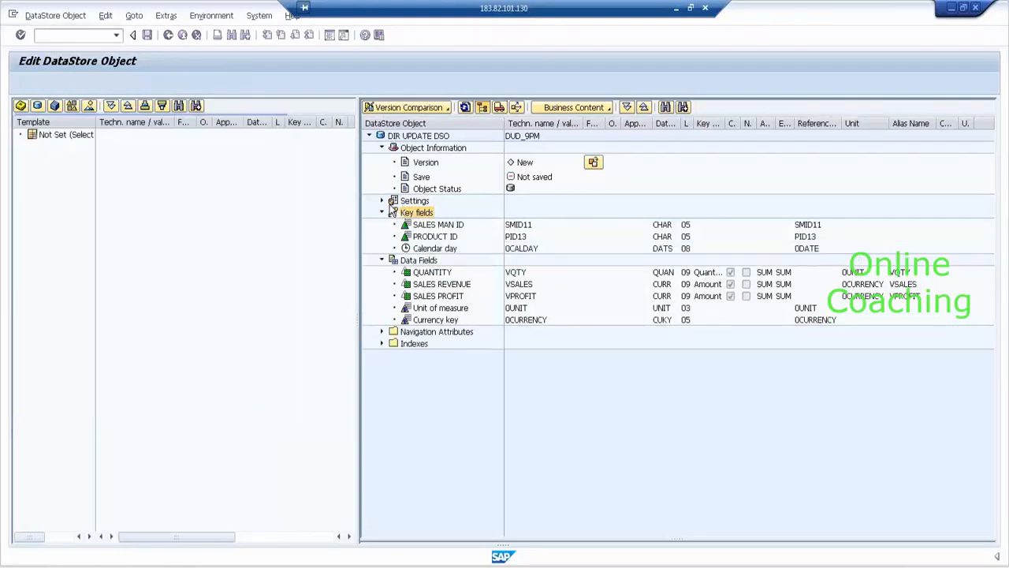
- Change the DataStore object's type from standard to Direct Update and activate DUD_9PM
{"action": "left_click", "coordinate": [383, 201]}
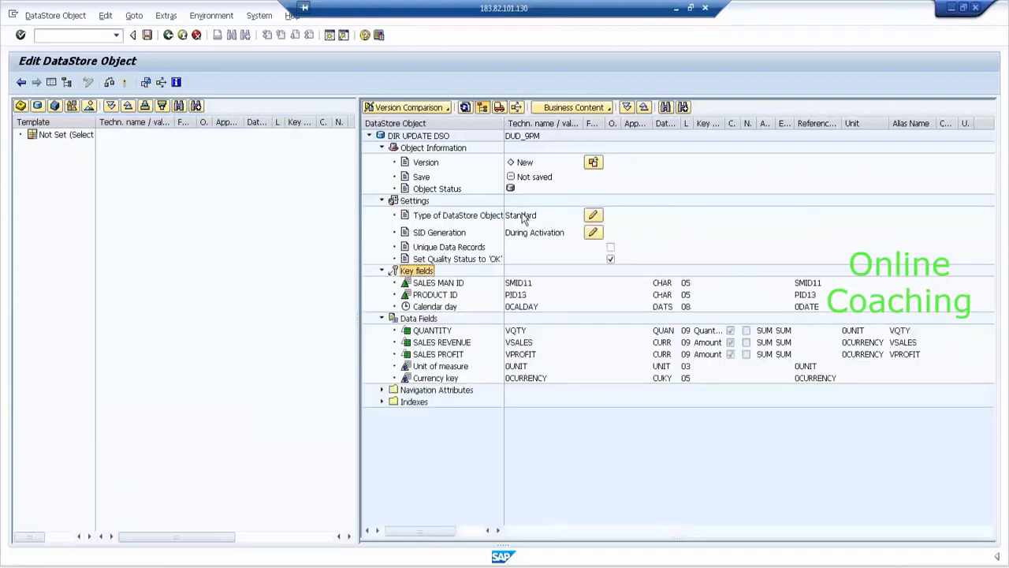
{"action": "left_click", "coordinate": [593, 216]}
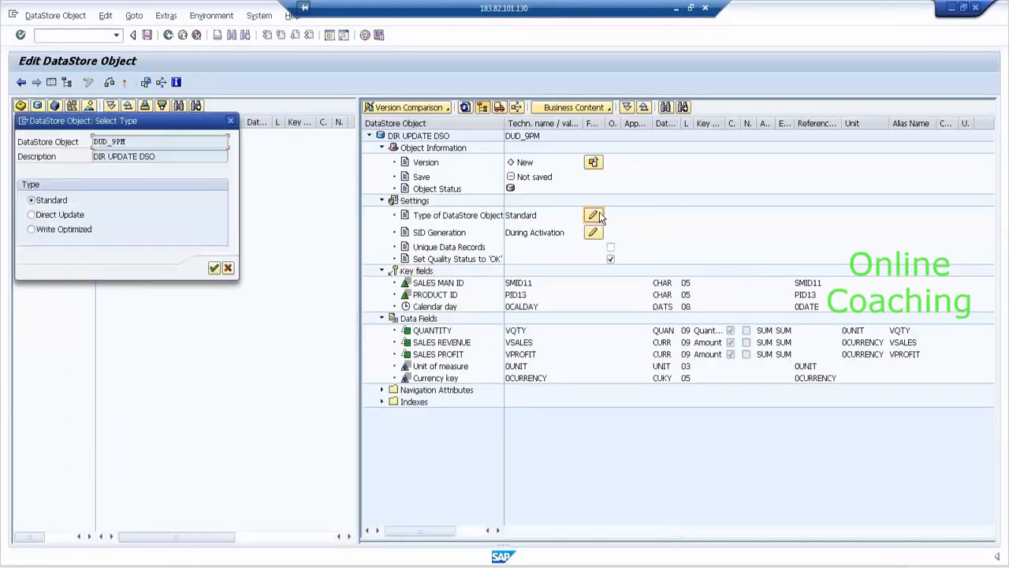
{"action": "left_click", "coordinate": [48, 216]}
{"action": "left_click", "coordinate": [216, 269]}
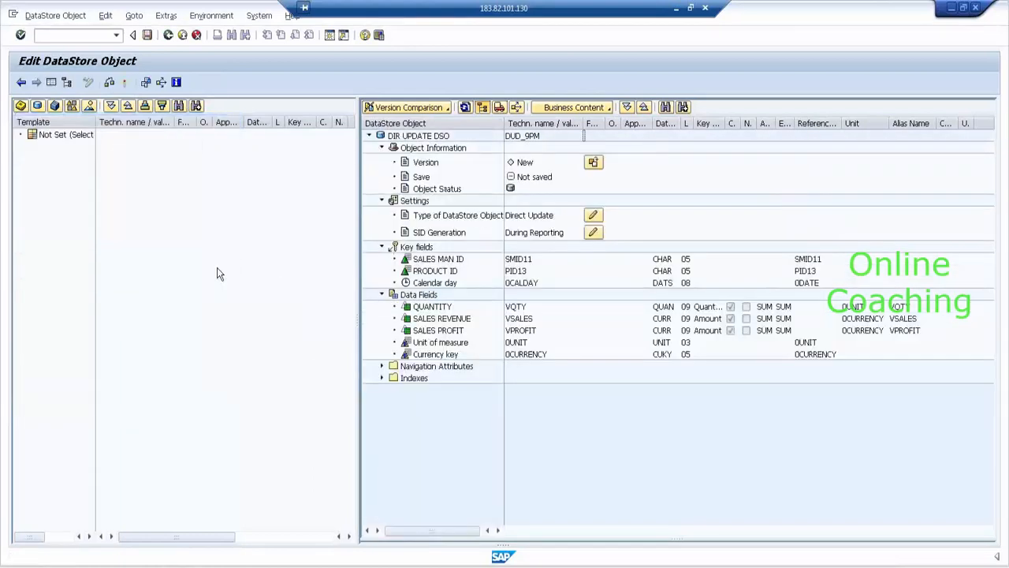
{"action": "left_click", "coordinate": [126, 82]}
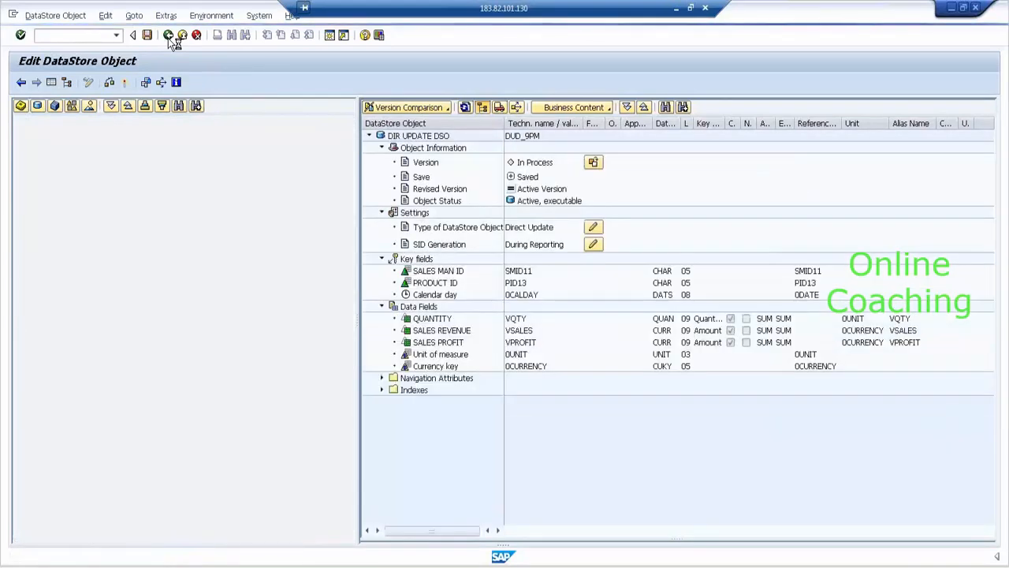
- Return to the InfoProvider tree and view the functions available for DIR UPDATE DSO
{"action": "left_click", "coordinate": [168, 35]}
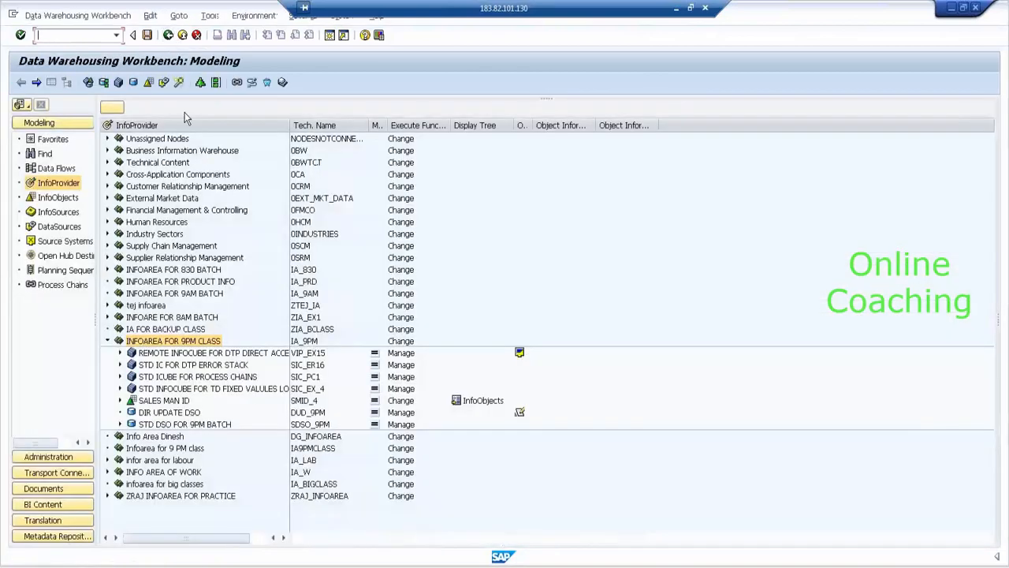
{"action": "left_click", "coordinate": [191, 414]}
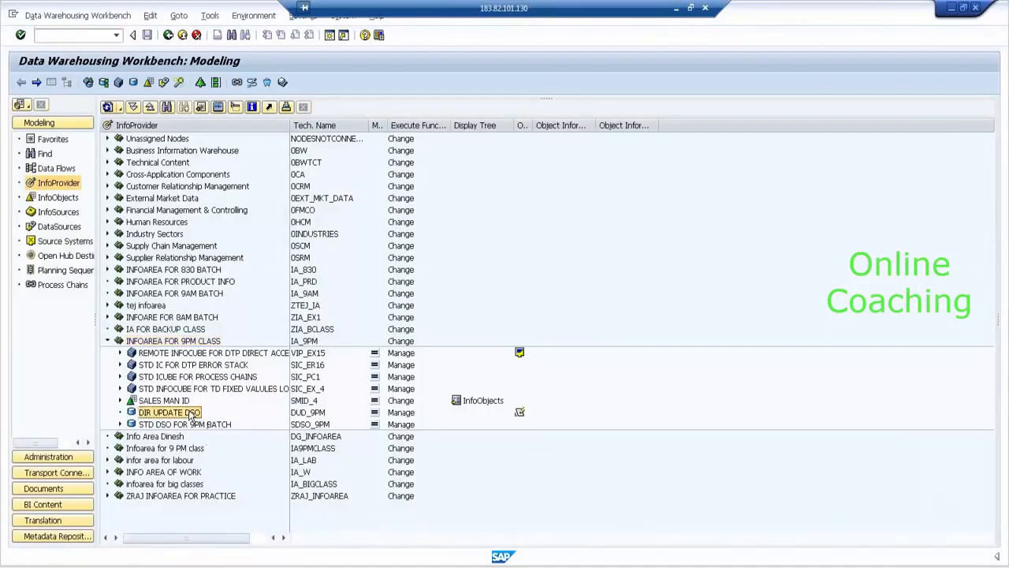
{"action": "right_click", "coordinate": [191, 414]}
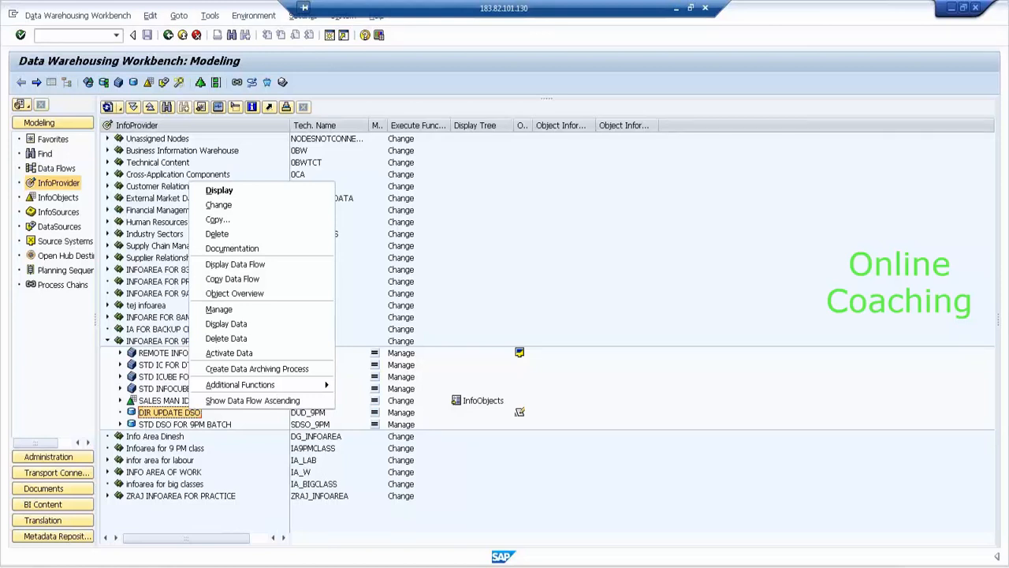
- Switch to the analysis process and add a DataStore object data target that writes to DUD_9PM
{"action": "left_click", "coordinate": [182, 535]}
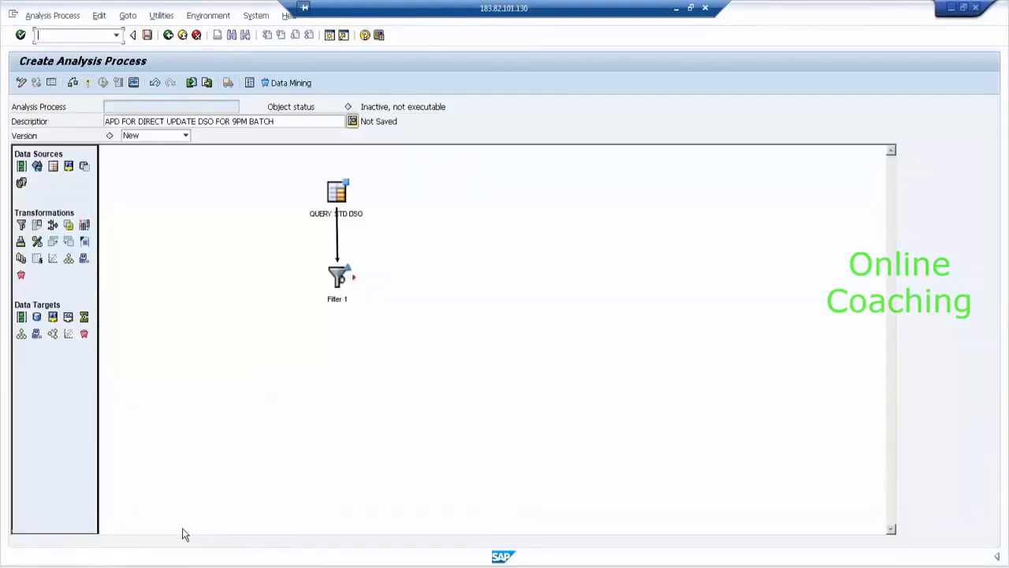
{"action": "left_click_drag", "start_coordinate": [36, 317], "coordinate": [368, 360]}
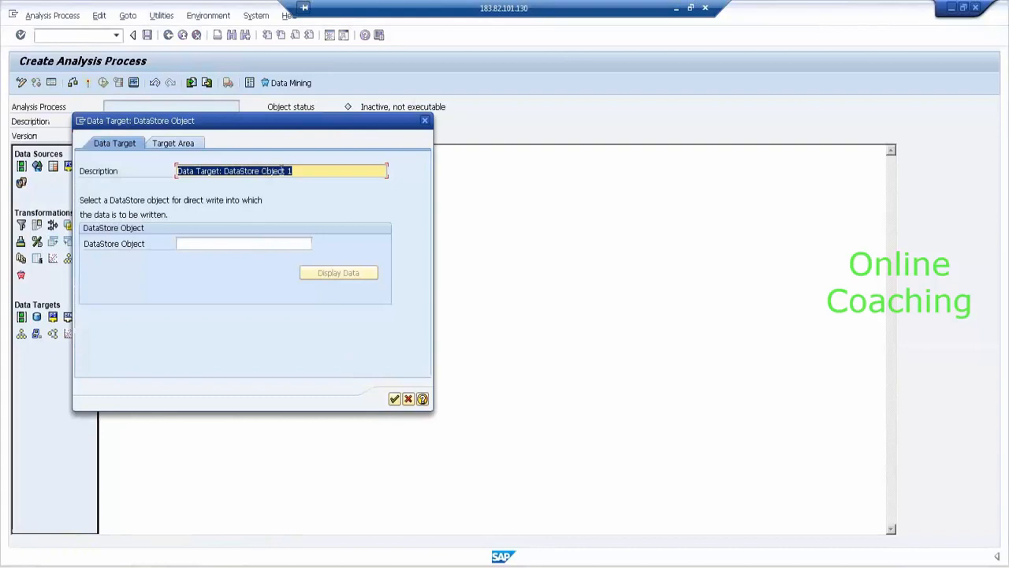
{"action": "left_click", "coordinate": [282, 245]}
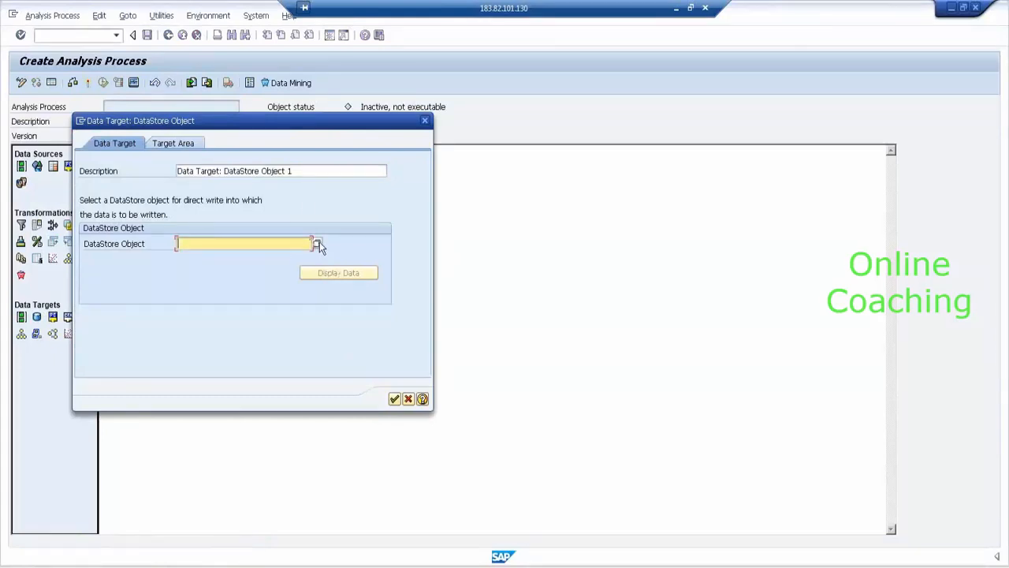
{"action": "type", "text": "DUD_9PM"}
{"action": "key", "text": "Return"}
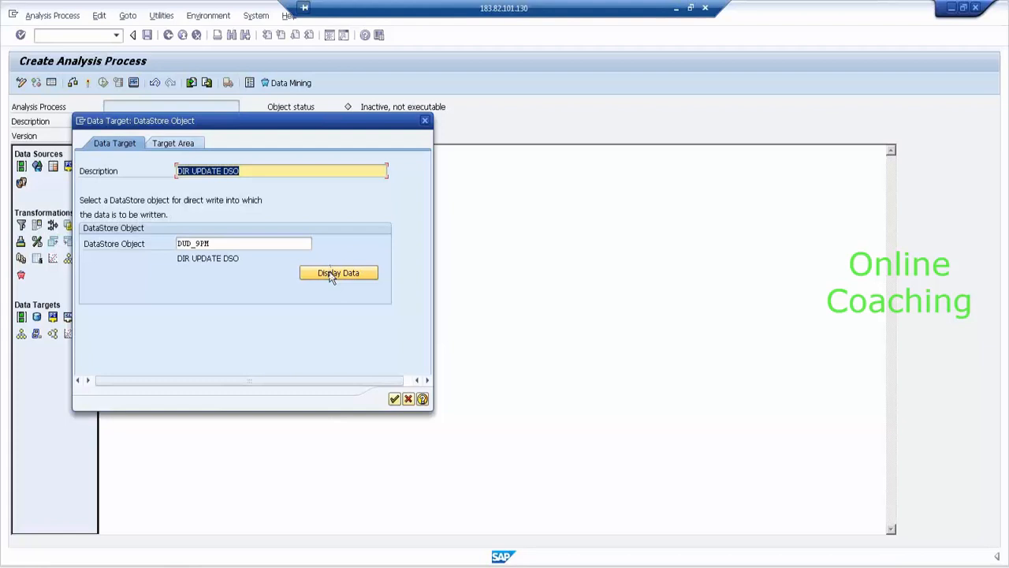
- Display the data of DUD_9PM without selection restrictions and return to the data target settings
{"action": "left_click_drag", "start_coordinate": [305, 131], "coordinate": [476, 153]}
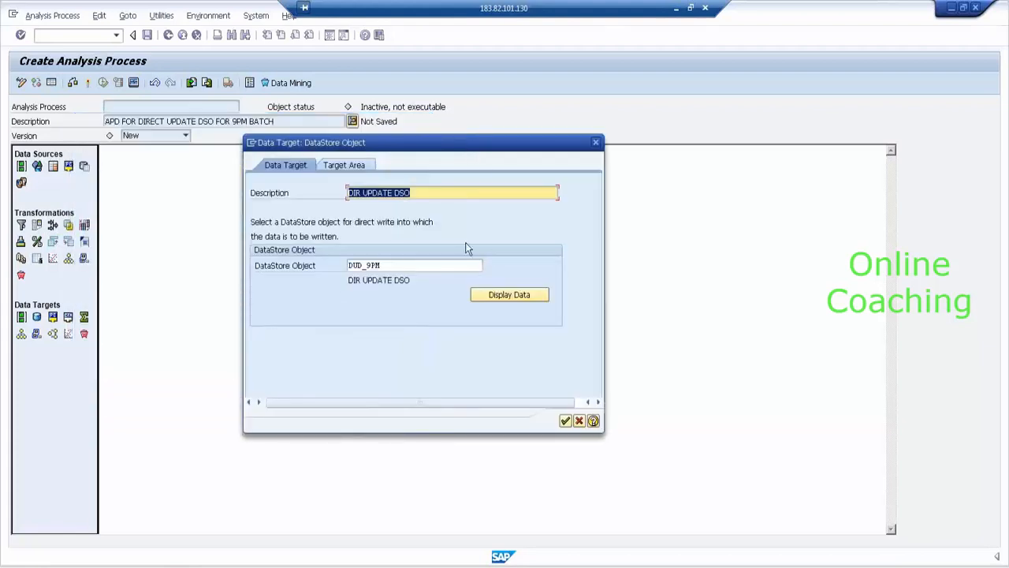
{"action": "left_click", "coordinate": [523, 295]}
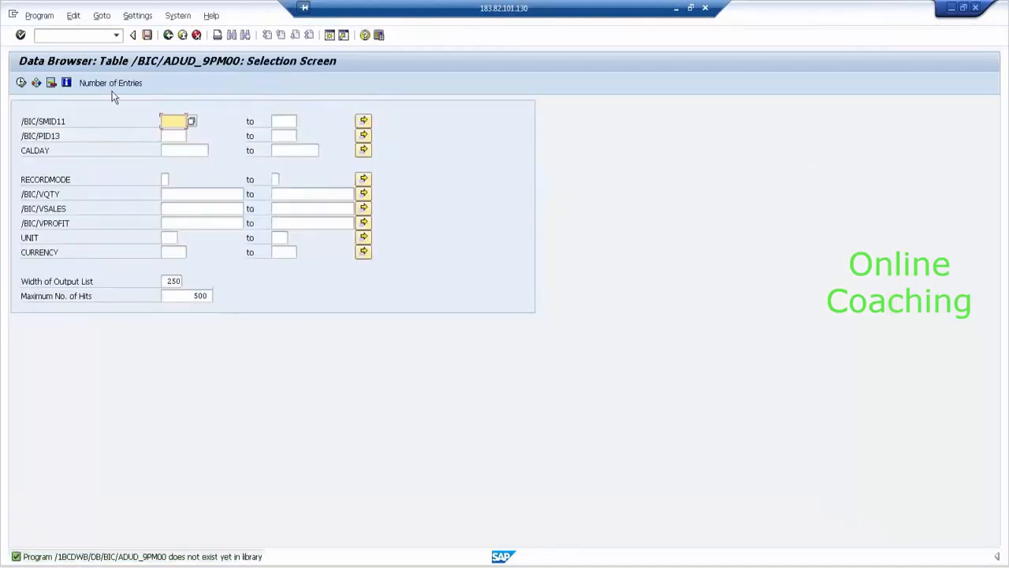
{"action": "left_click", "coordinate": [22, 82]}
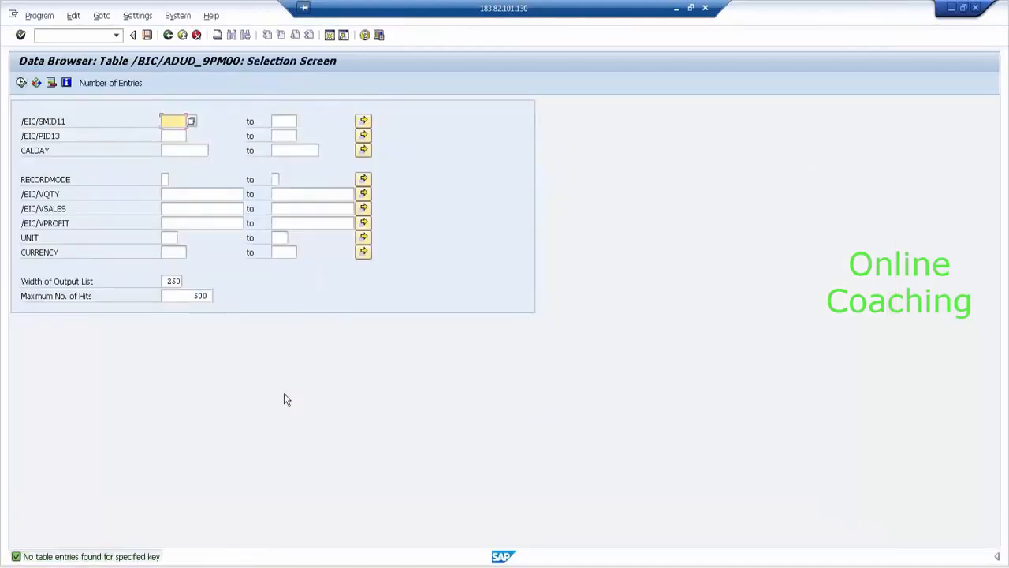
{"action": "left_click", "coordinate": [170, 36]}
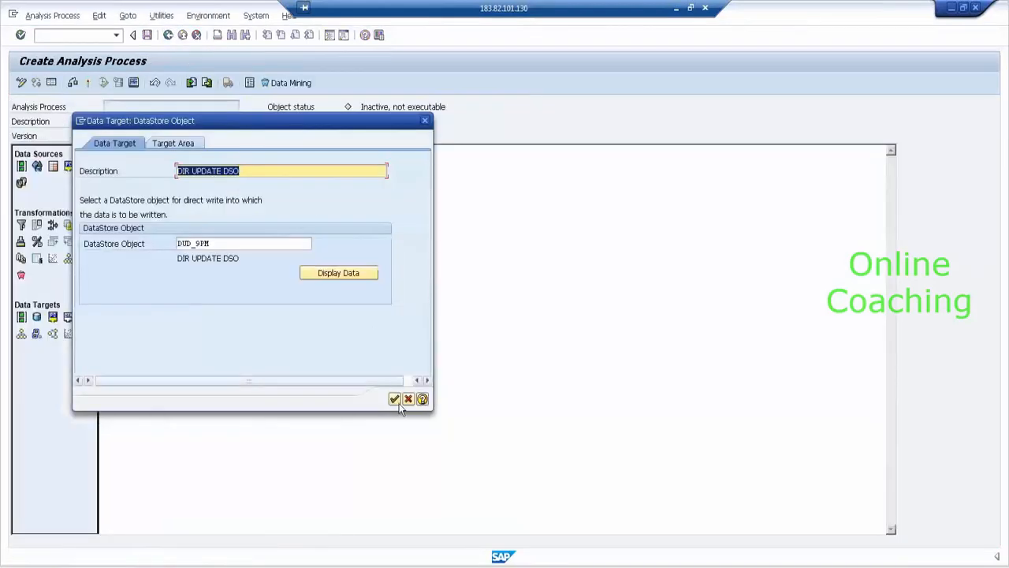
- Accept the data target, align DIR UPDATE DSO beneath Filter 1 and connect the filter to it
{"action": "left_click", "coordinate": [394, 398]}
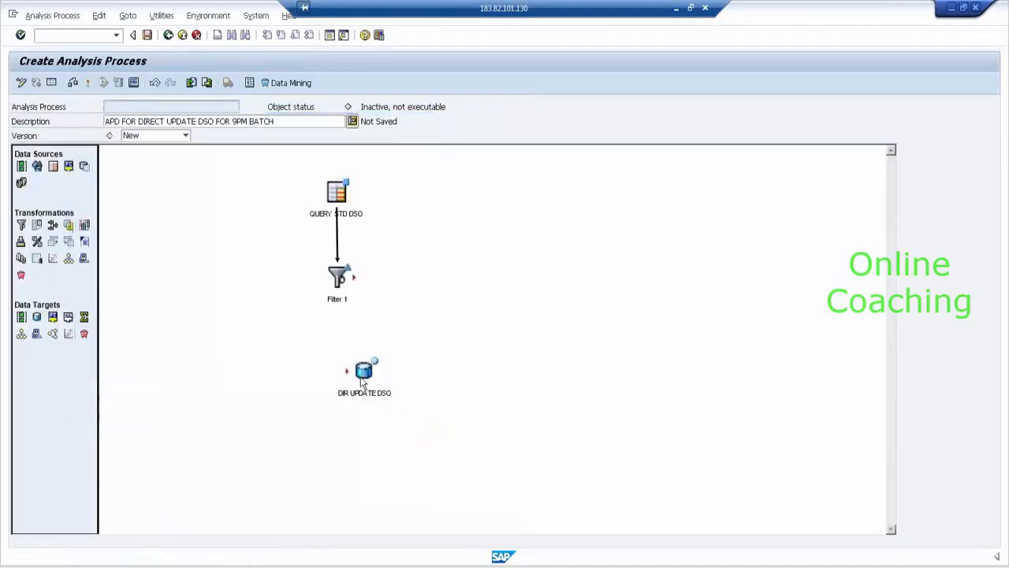
{"action": "left_click_drag", "start_coordinate": [362, 382], "coordinate": [339, 383]}
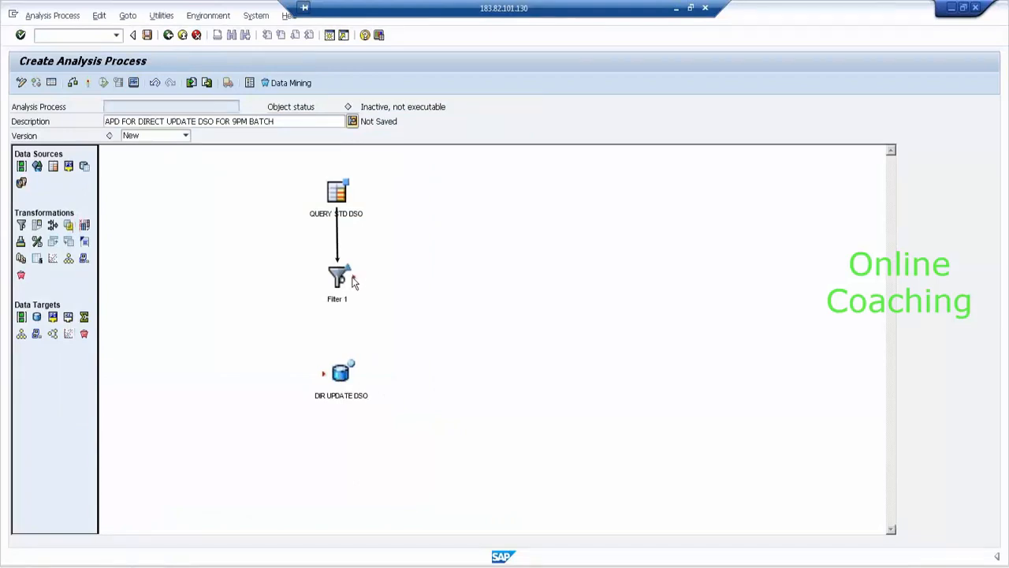
{"action": "left_click_drag", "start_coordinate": [353, 278], "coordinate": [353, 383]}
- In the field assignment between Filter 1 and DIR UPDATE DSO, automatically assign source fields by Same InfoObject
{"action": "left_click", "coordinate": [340, 326]}
{"action": "double_click", "coordinate": [339, 327]}
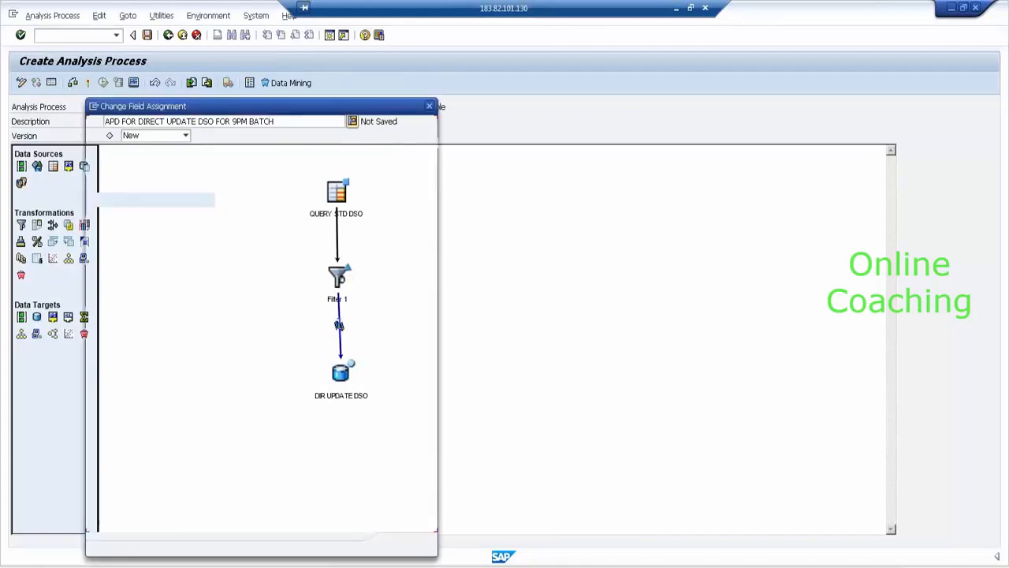
{"action": "left_click_drag", "start_coordinate": [375, 102], "coordinate": [493, 57]}
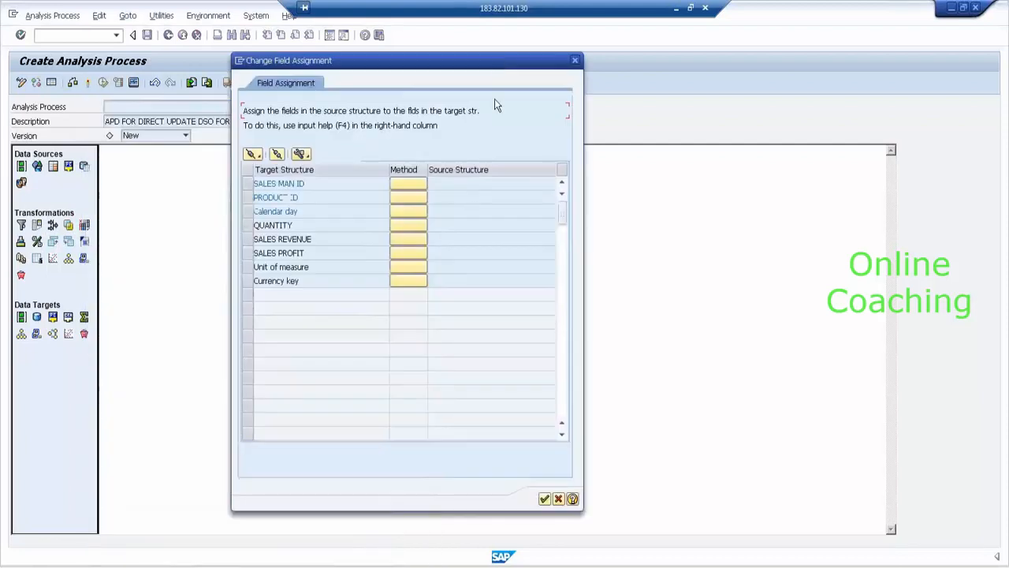
{"action": "left_click", "coordinate": [469, 183]}
{"action": "left_click", "coordinate": [254, 156]}
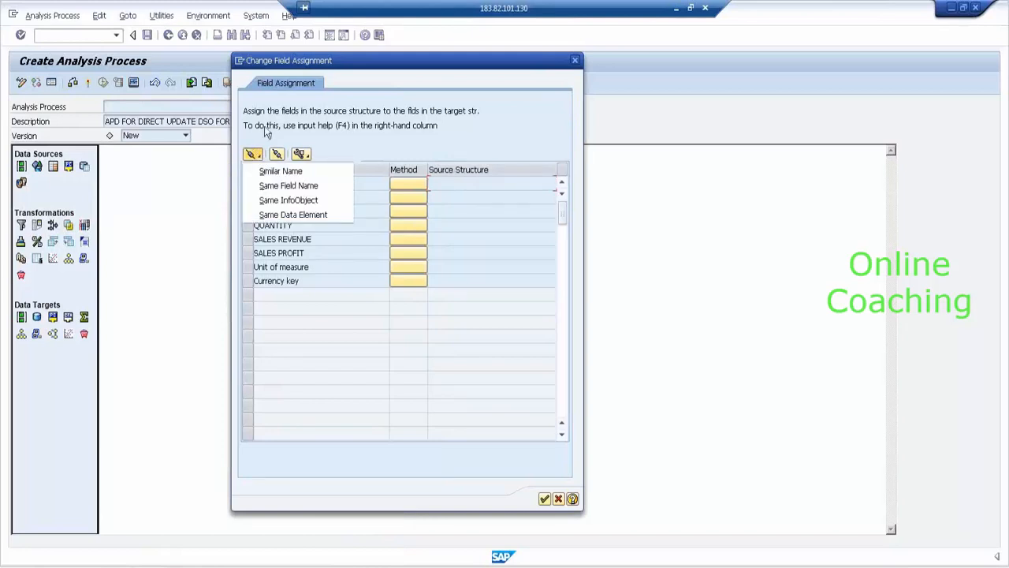
{"action": "left_click", "coordinate": [267, 133]}
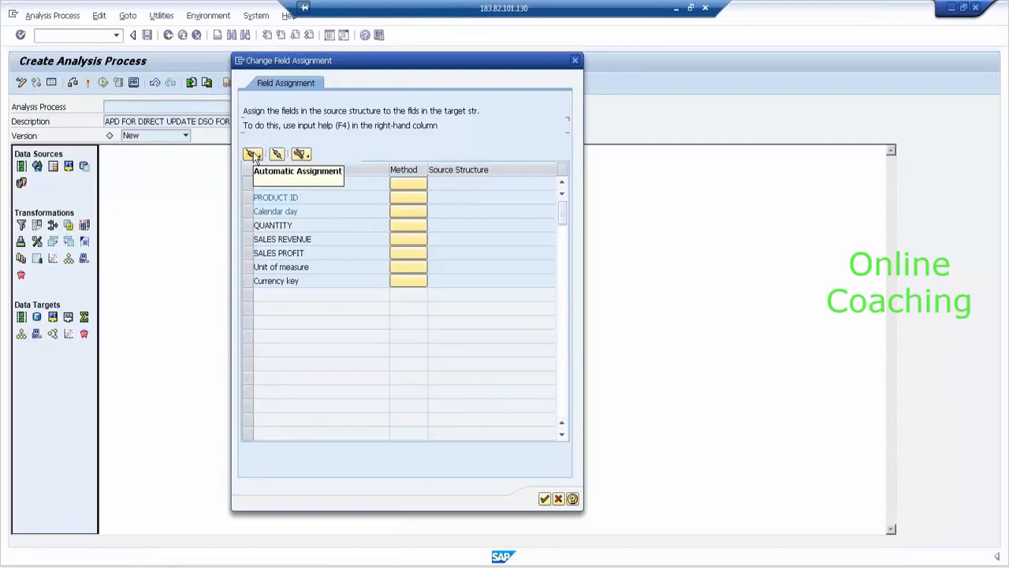
{"action": "left_click", "coordinate": [254, 156]}
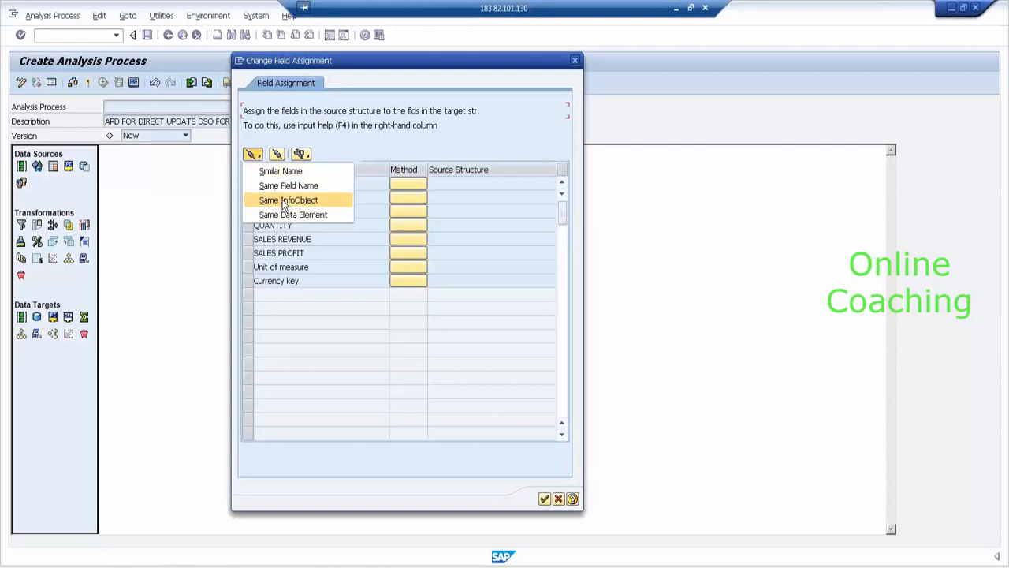
{"action": "left_click", "coordinate": [284, 203]}
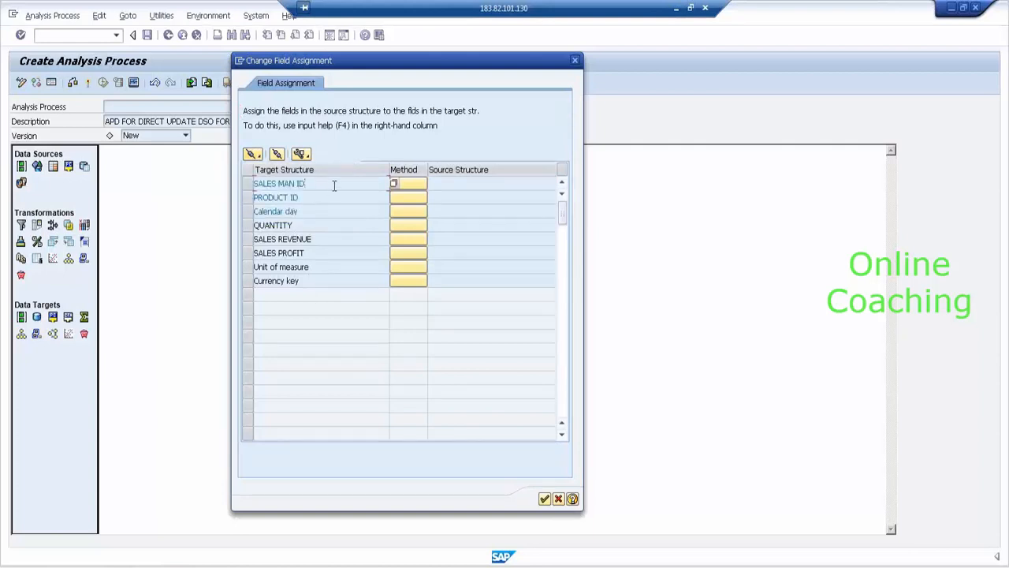
{"action": "left_click", "coordinate": [325, 225]}
{"action": "left_click", "coordinate": [333, 240]}
{"action": "left_click", "coordinate": [253, 154]}
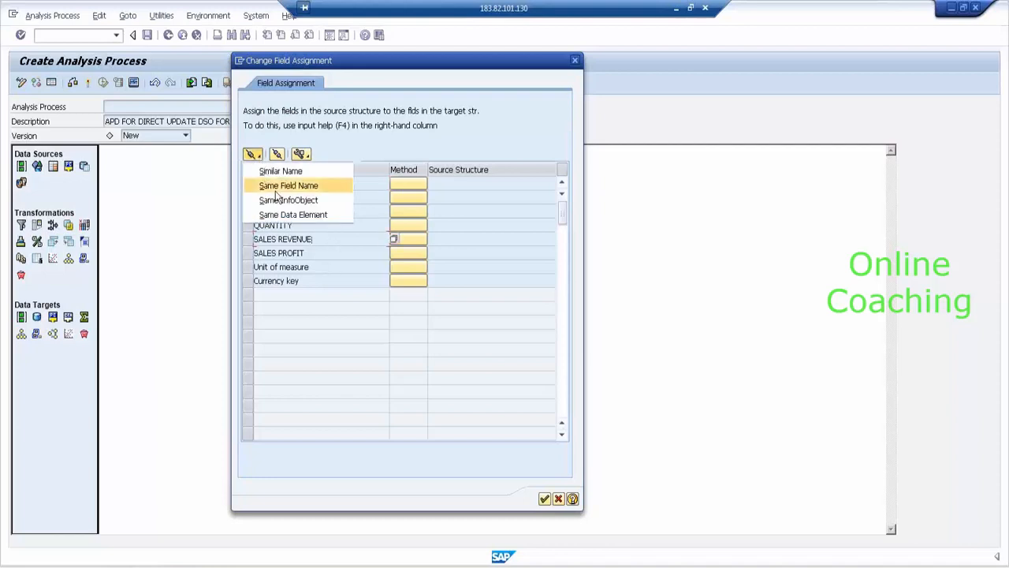
{"action": "left_click", "coordinate": [282, 203]}
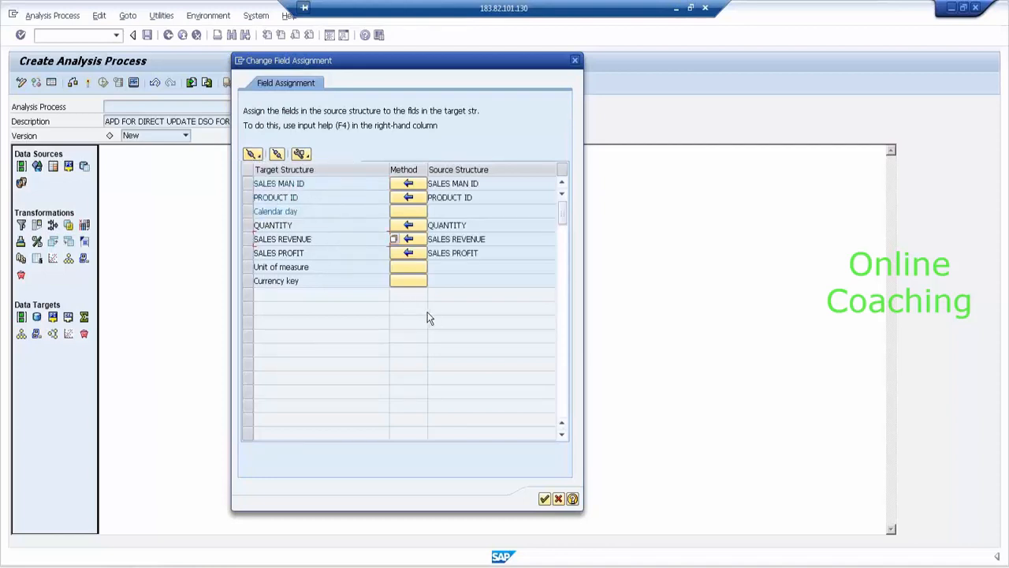
- Check which source characteristics are available for the Calendar day target field and leave its assignment empty
{"action": "left_click", "coordinate": [405, 213]}
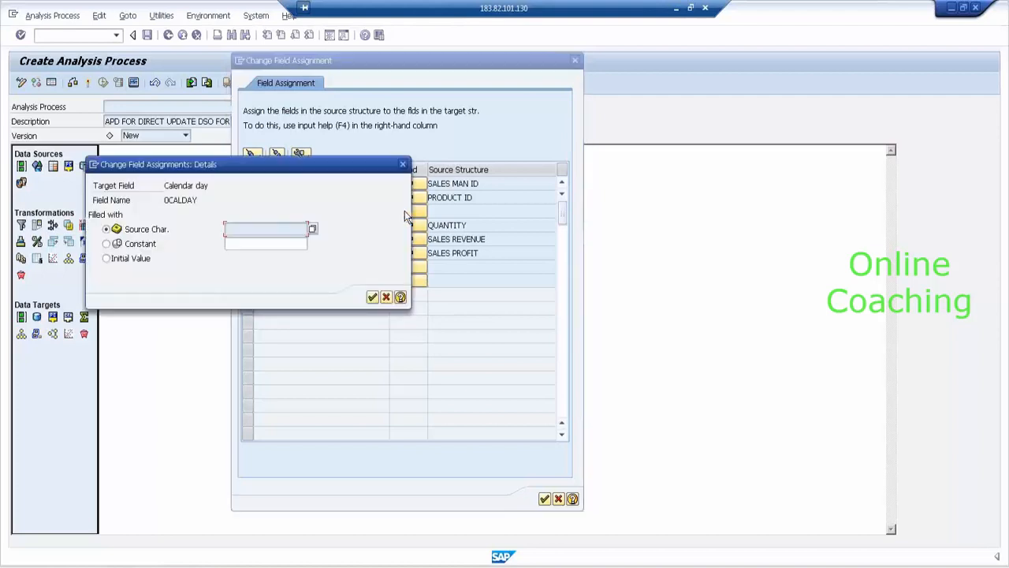
{"action": "left_click", "coordinate": [313, 228]}
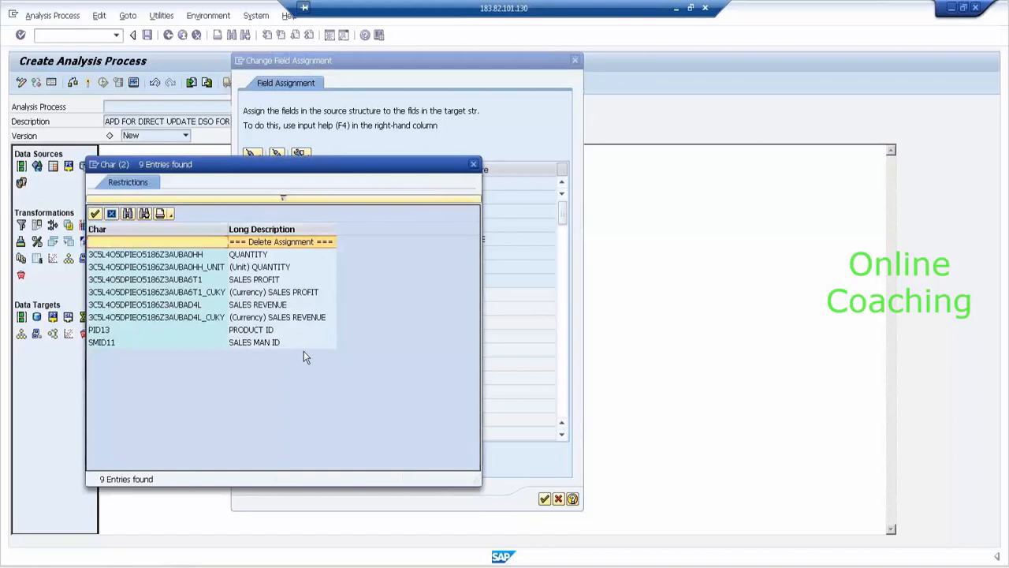
{"action": "left_click", "coordinate": [473, 165]}
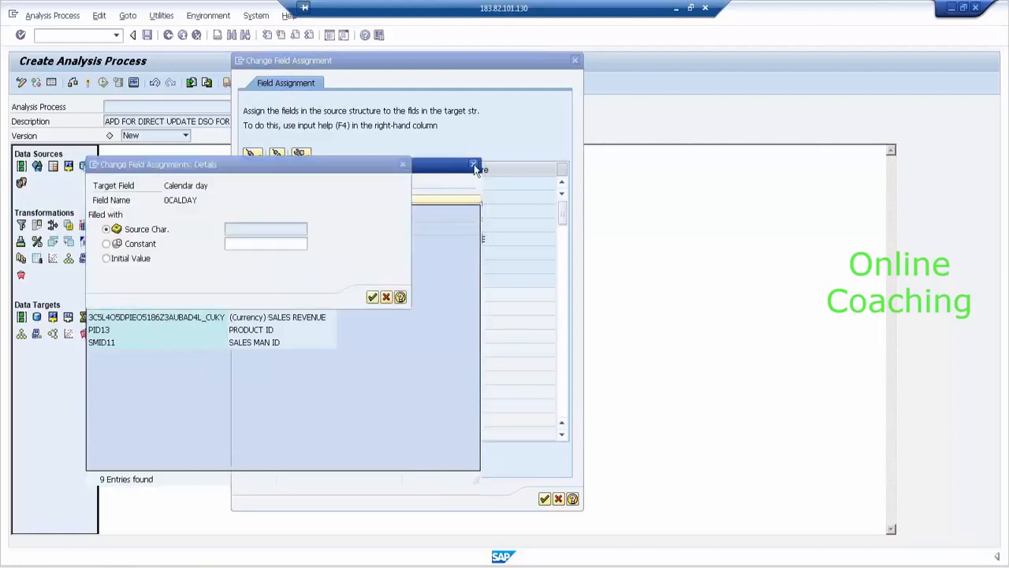
{"action": "left_click", "coordinate": [387, 297]}
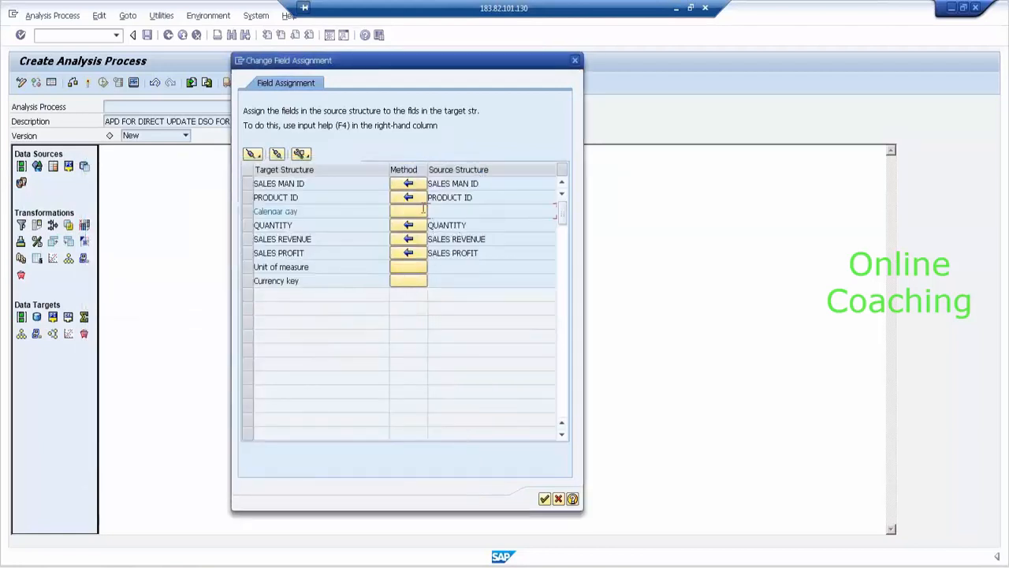
- Fill the Calendar day target field with the constant 0CALDAY
{"action": "left_click", "coordinate": [416, 212]}
{"action": "left_click", "coordinate": [275, 245]}
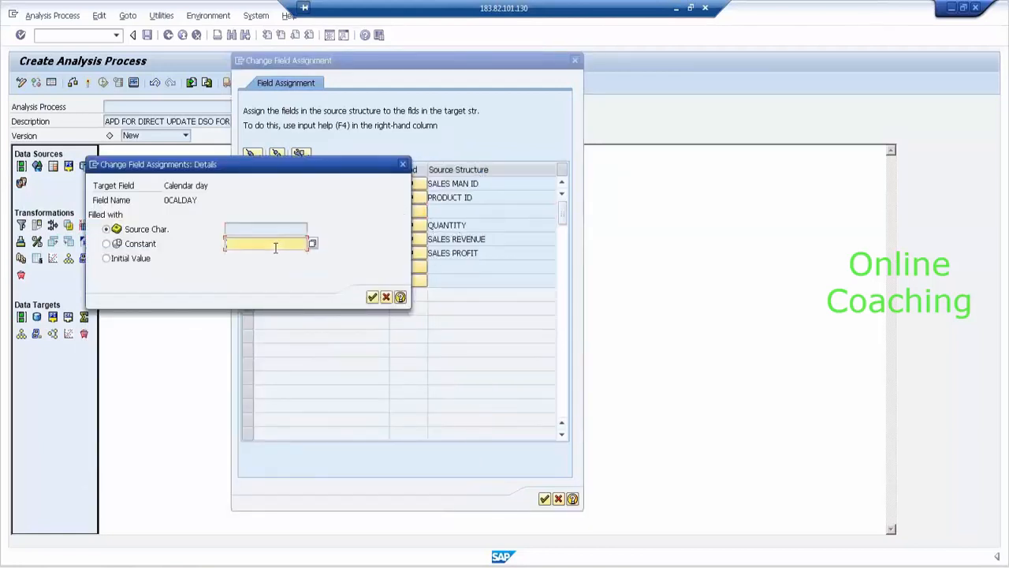
{"action": "type", "text": "0CALDAY"}
{"action": "key", "text": "Return"}
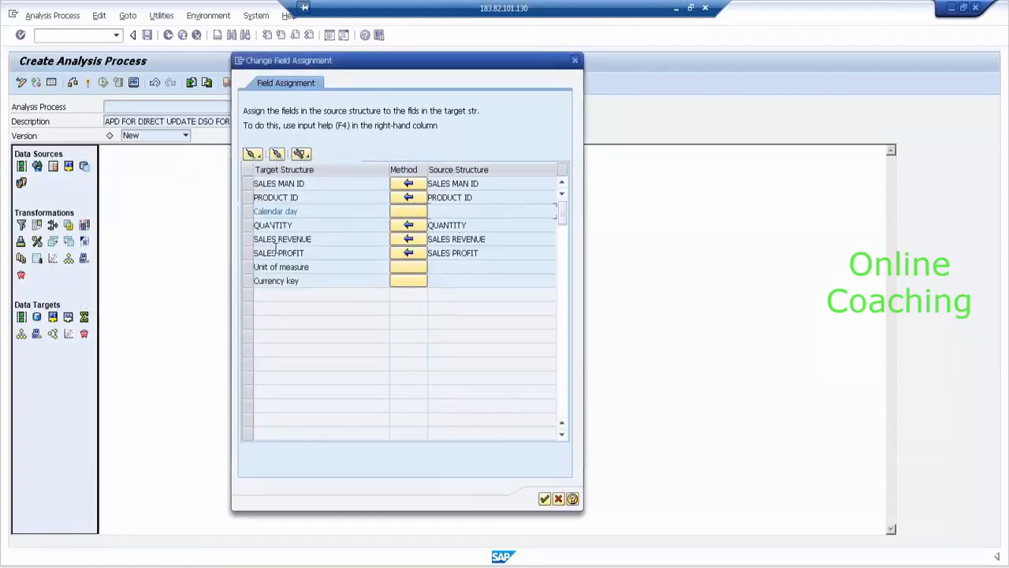
{"action": "left_click", "coordinate": [407, 211]}
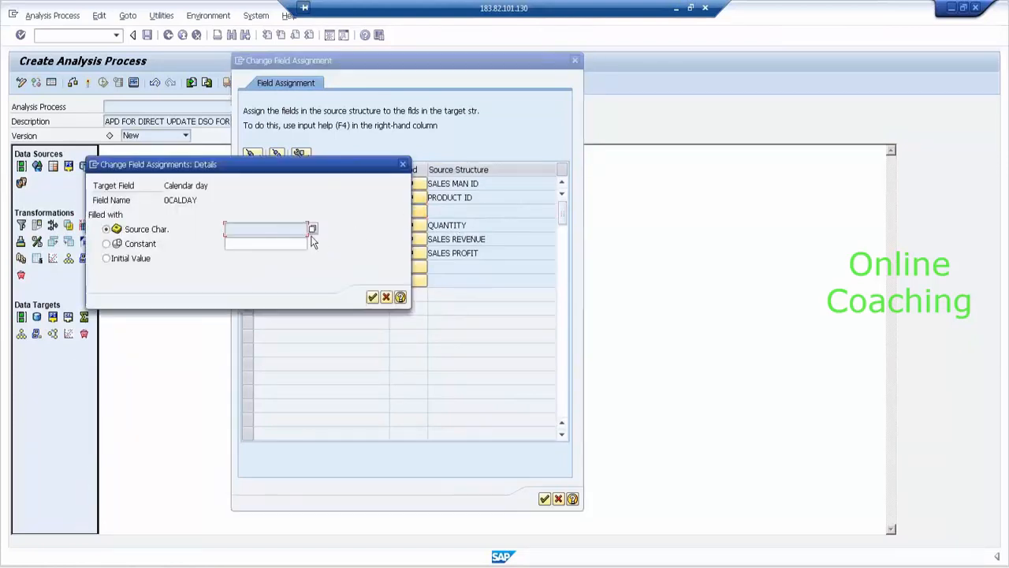
{"action": "left_click", "coordinate": [106, 244]}
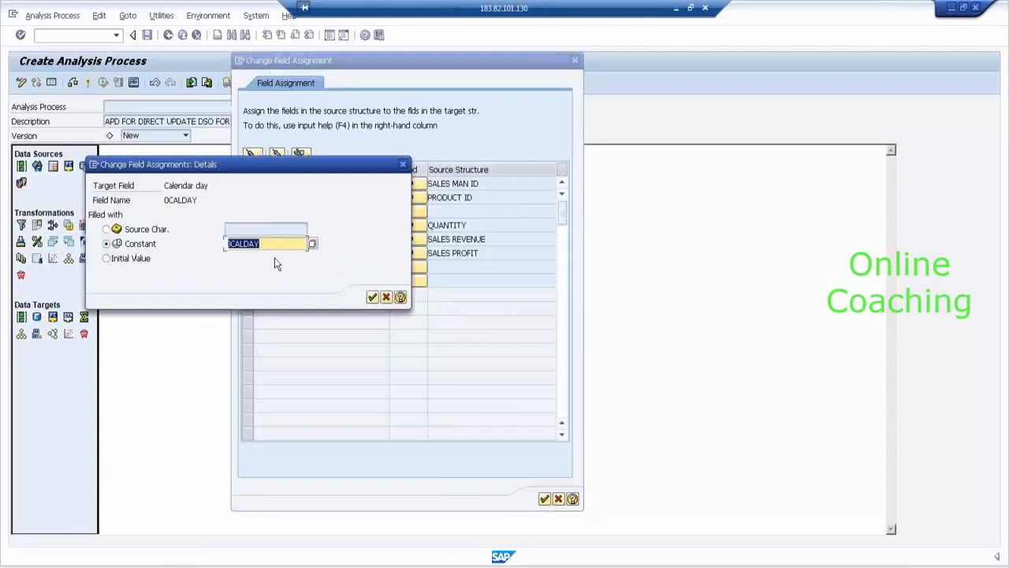
{"action": "left_click", "coordinate": [372, 298]}
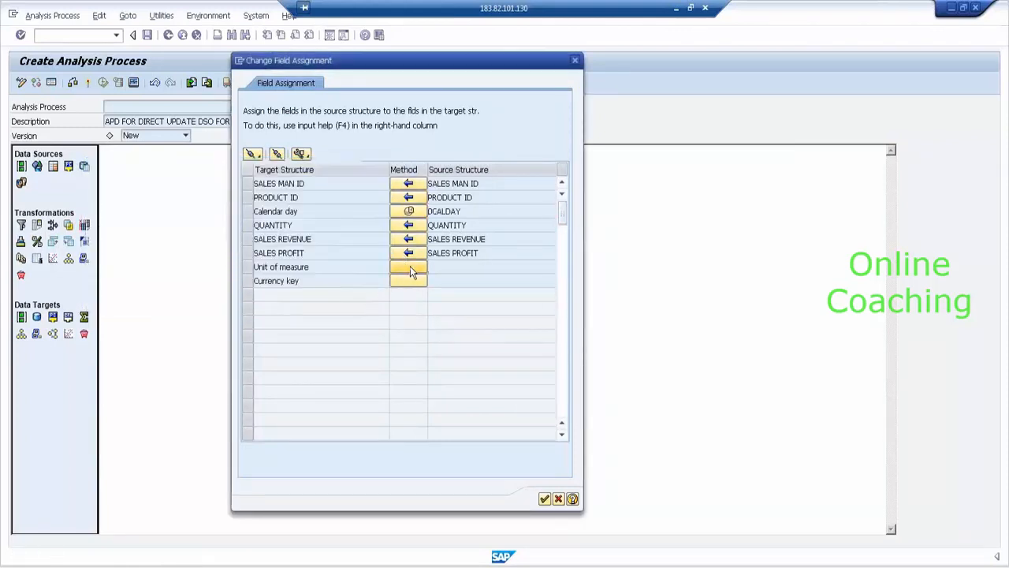
- Assign the source characteristic (Unit) QUANTITY to the Unit of measure target field
{"action": "left_click", "coordinate": [409, 268]}
{"action": "left_click", "coordinate": [312, 228]}
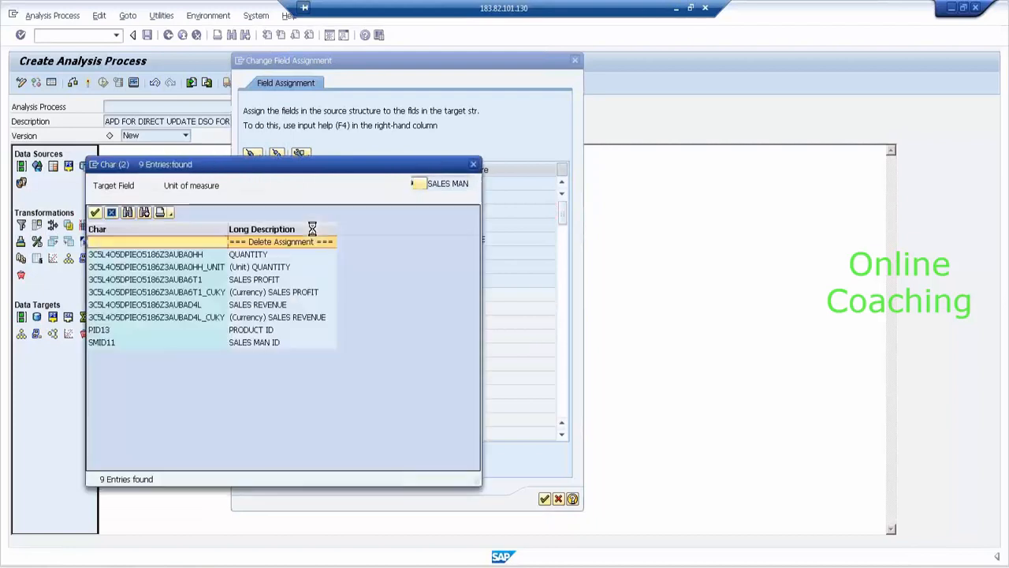
{"action": "left_click", "coordinate": [278, 269]}
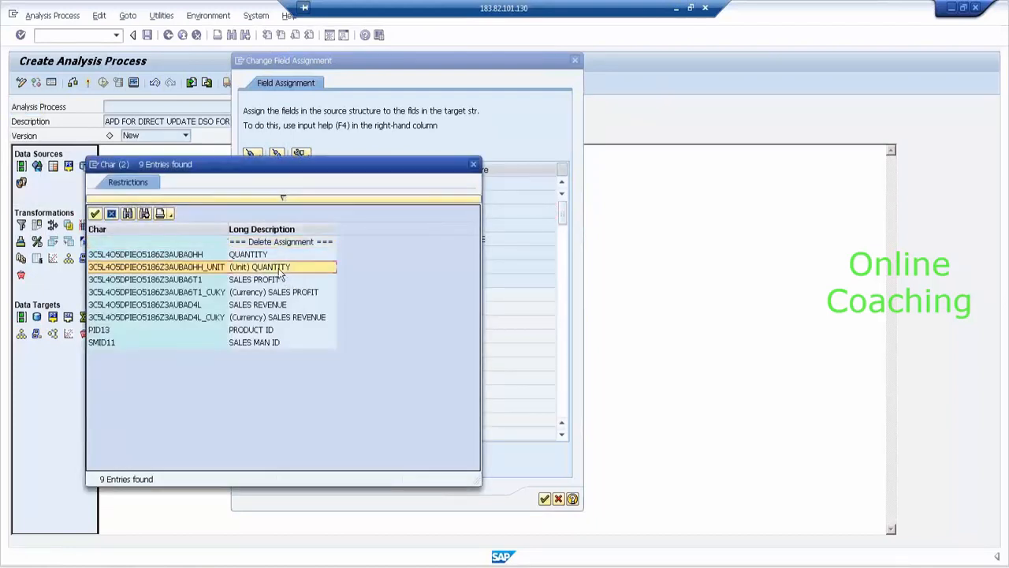
{"action": "double_click", "coordinate": [280, 269]}
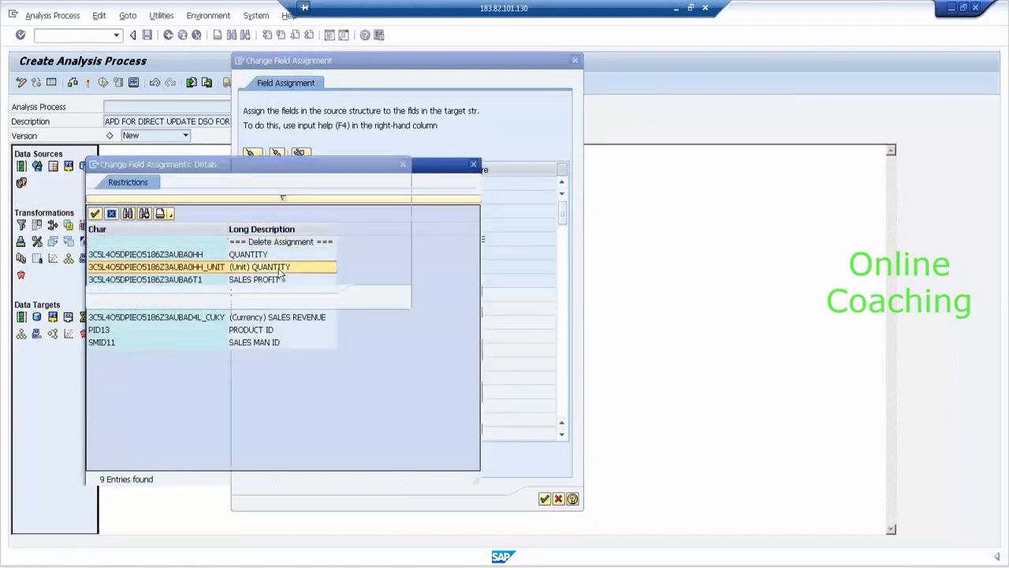
{"action": "left_click", "coordinate": [372, 297]}
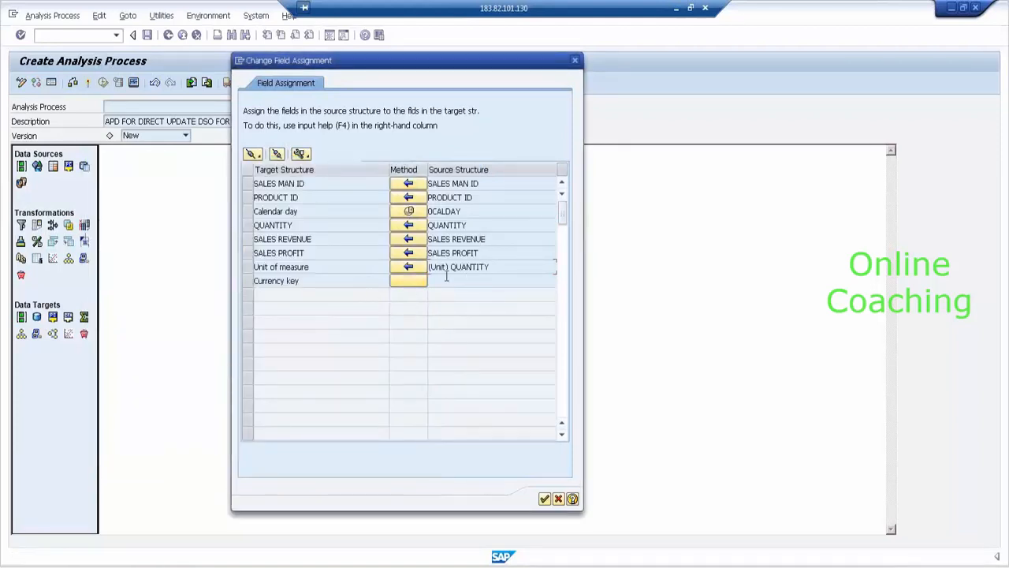
- Assign the source characteristic (Currency) SALES PROFIT to the Currency key target field and accept the field assignment
{"action": "left_click", "coordinate": [410, 281]}
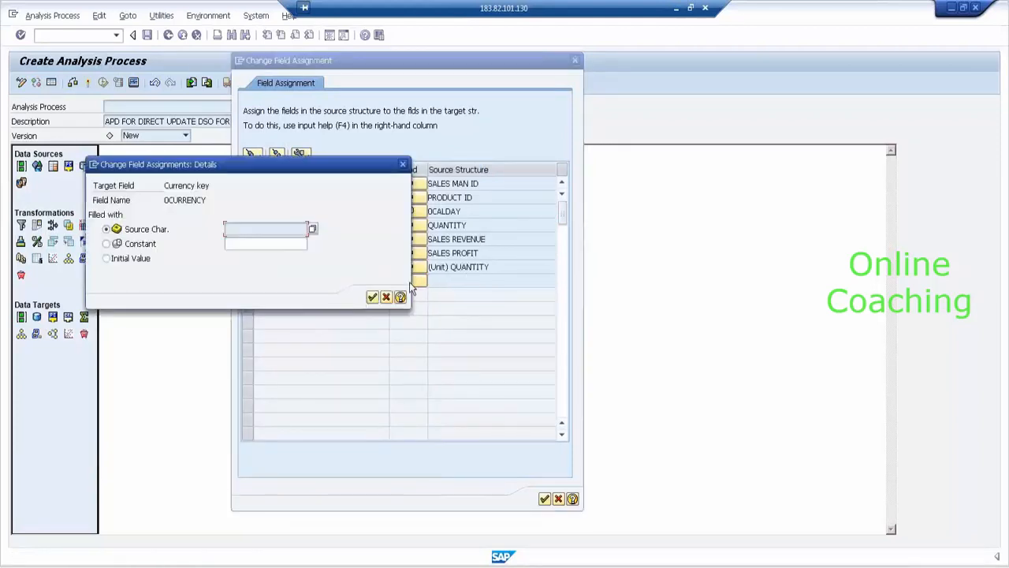
{"action": "left_click", "coordinate": [313, 228]}
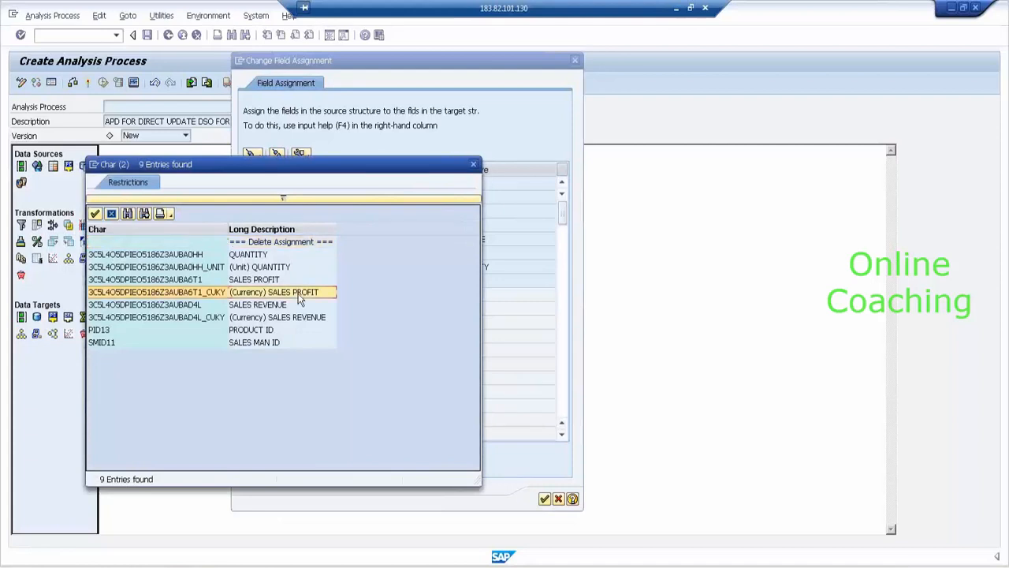
{"action": "double_click", "coordinate": [300, 294]}
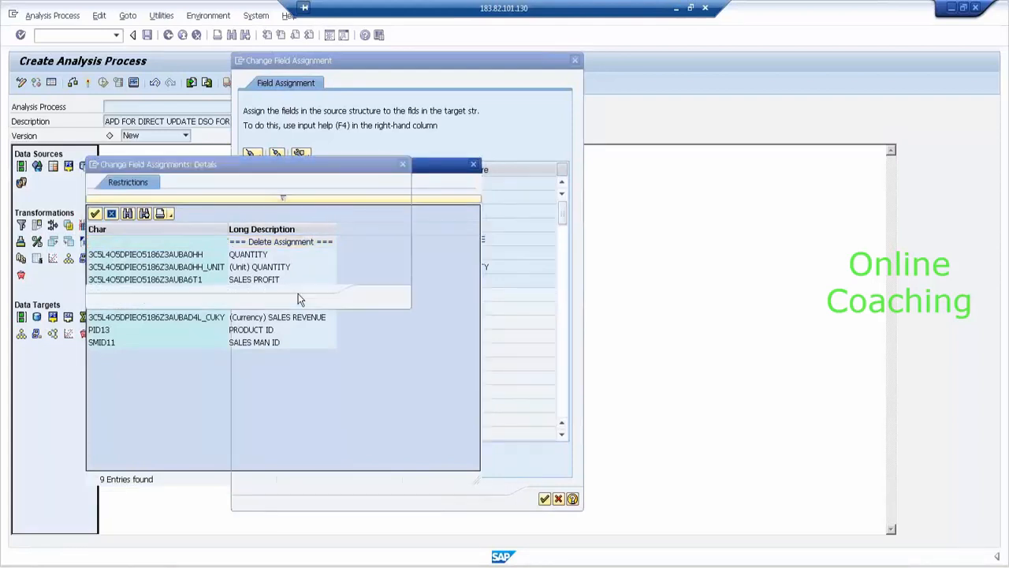
{"action": "left_click", "coordinate": [373, 298]}
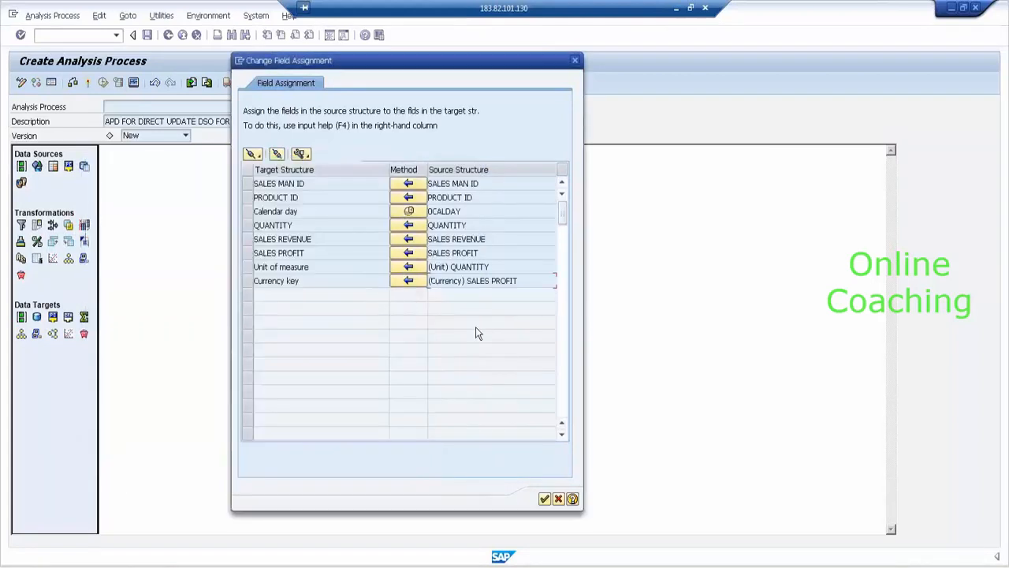
{"action": "left_click", "coordinate": [544, 498]}
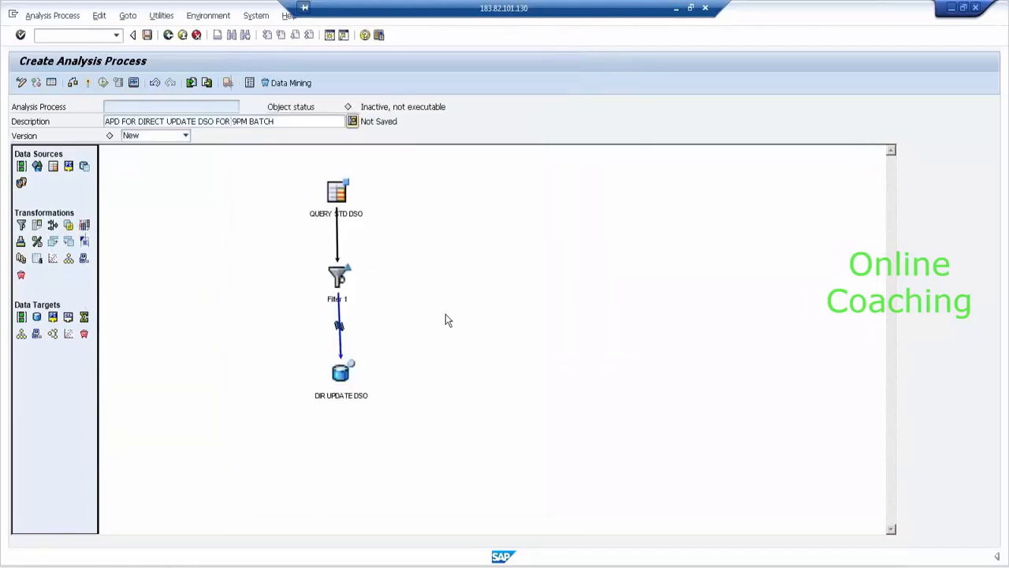
- Check the analysis process and try to replace the Calendar day constant in the field assignment between Filter 1 and DIR UPDATE DSO
{"action": "left_click", "coordinate": [73, 82]}
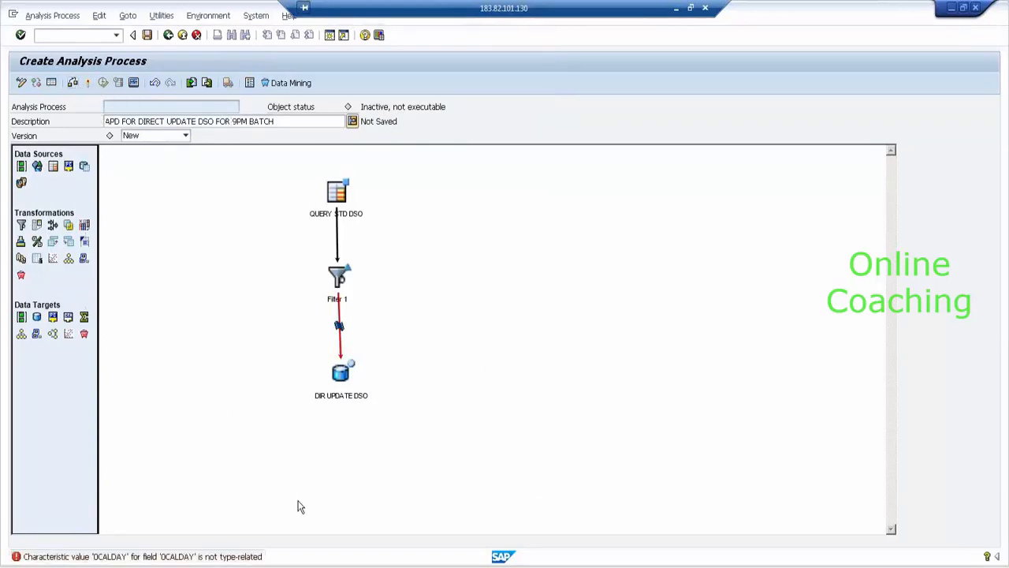
{"action": "double_click", "coordinate": [339, 326]}
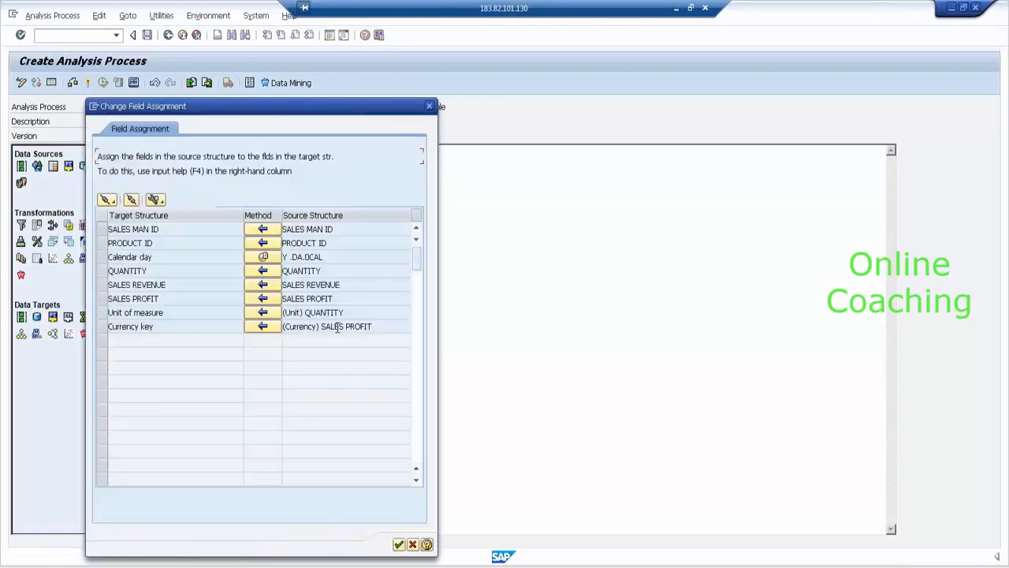
{"action": "left_click", "coordinate": [263, 258]}
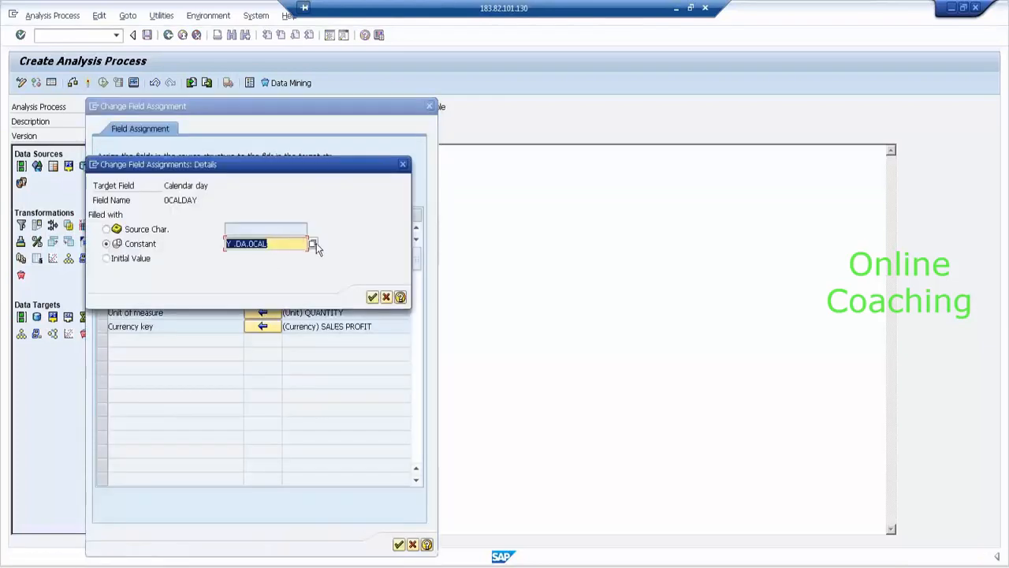
{"action": "type", "text": "0"}
{"action": "key", "text": "Return"}
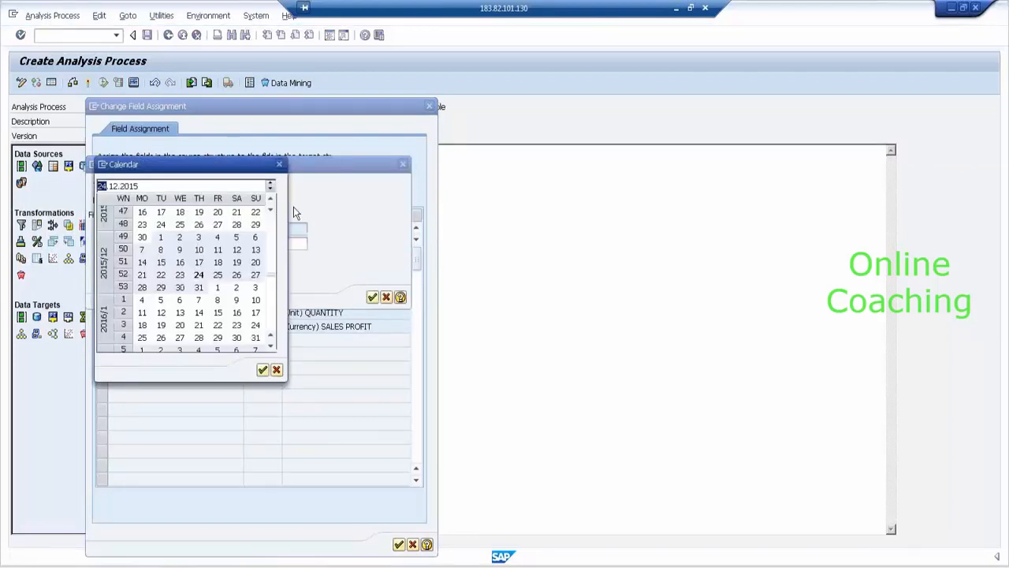
{"action": "left_click", "coordinate": [279, 165]}
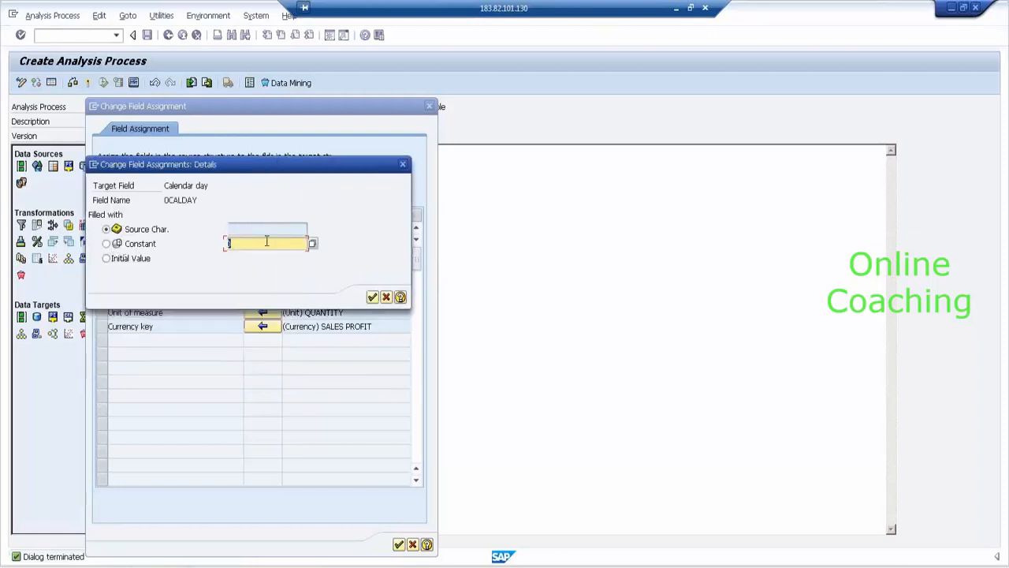
- Look through the source characteristics offered for the Calendar day target field and cancel its assignment details
{"action": "left_click", "coordinate": [303, 230]}
{"action": "left_click", "coordinate": [313, 230]}
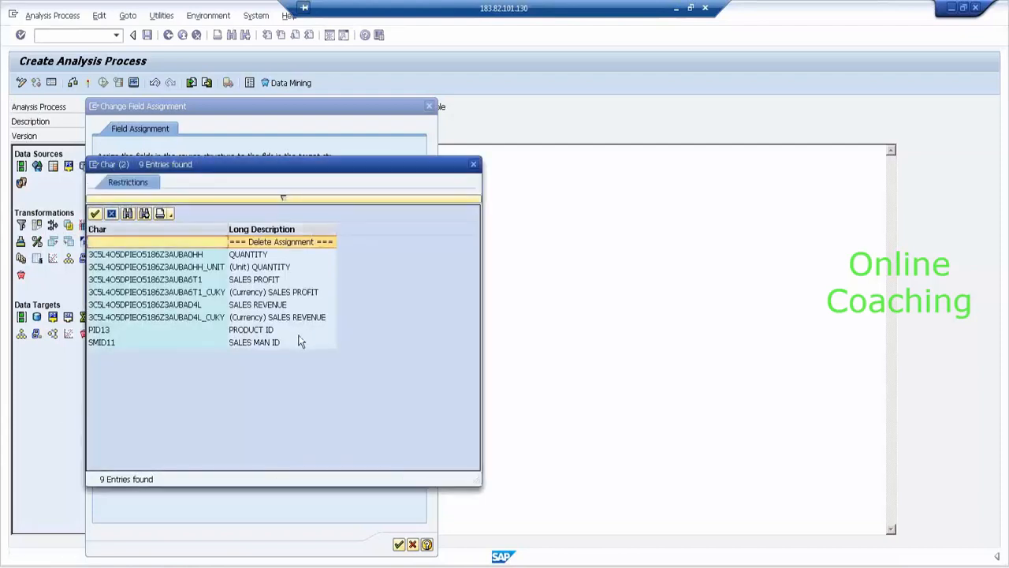
{"action": "left_click", "coordinate": [112, 213]}
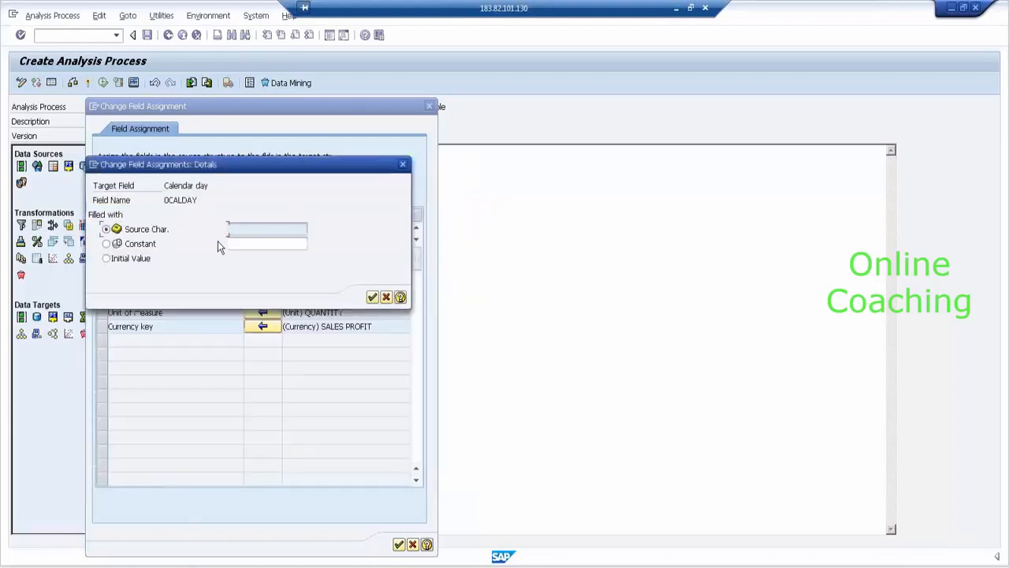
{"action": "left_click", "coordinate": [386, 297]}
- Review the constant assigned to Calendar day and move the field assignment dialog clear of the process diagram
{"action": "left_click", "coordinate": [265, 256]}
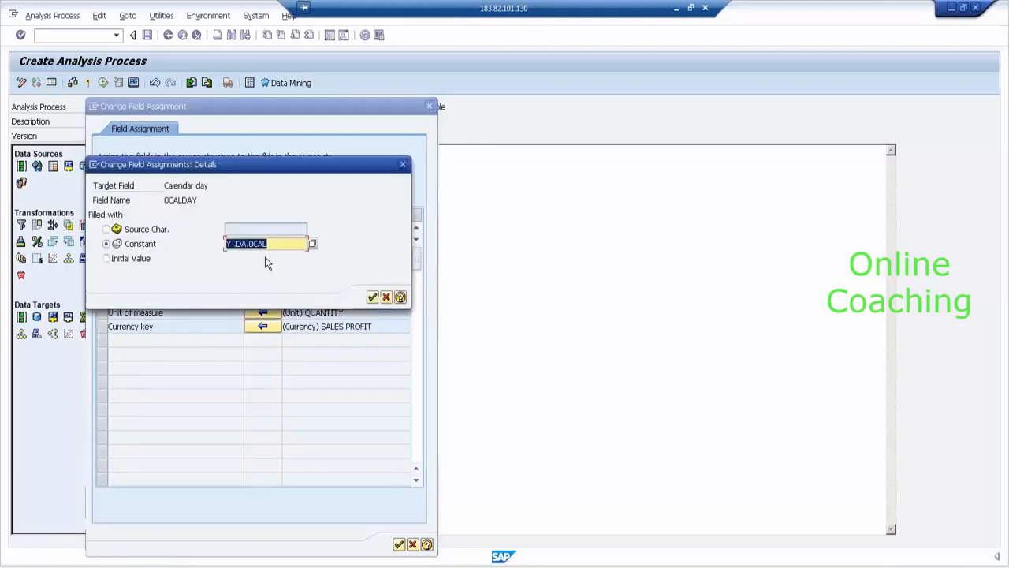
{"action": "key", "text": "Return"}
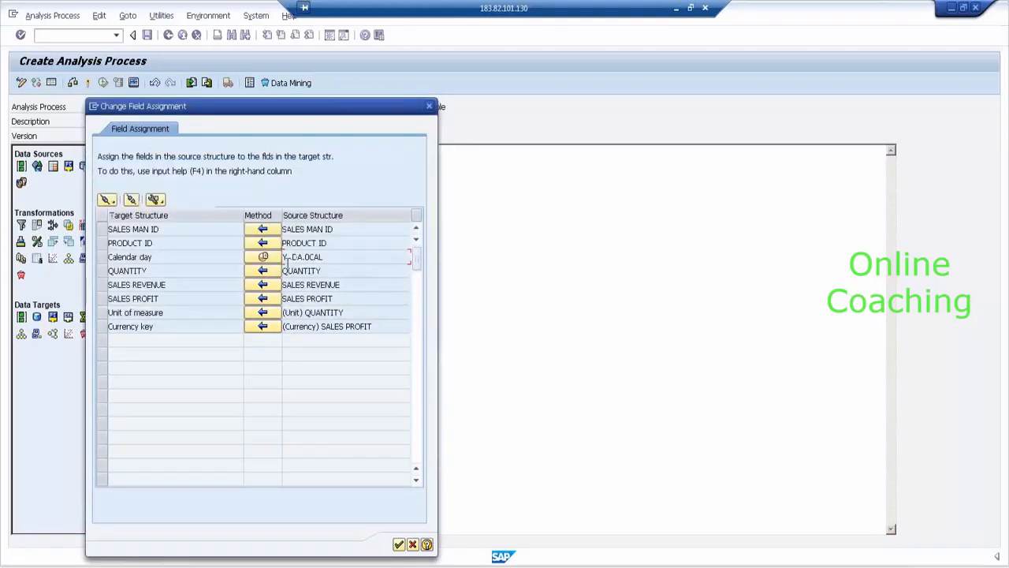
{"action": "left_click", "coordinate": [104, 259]}
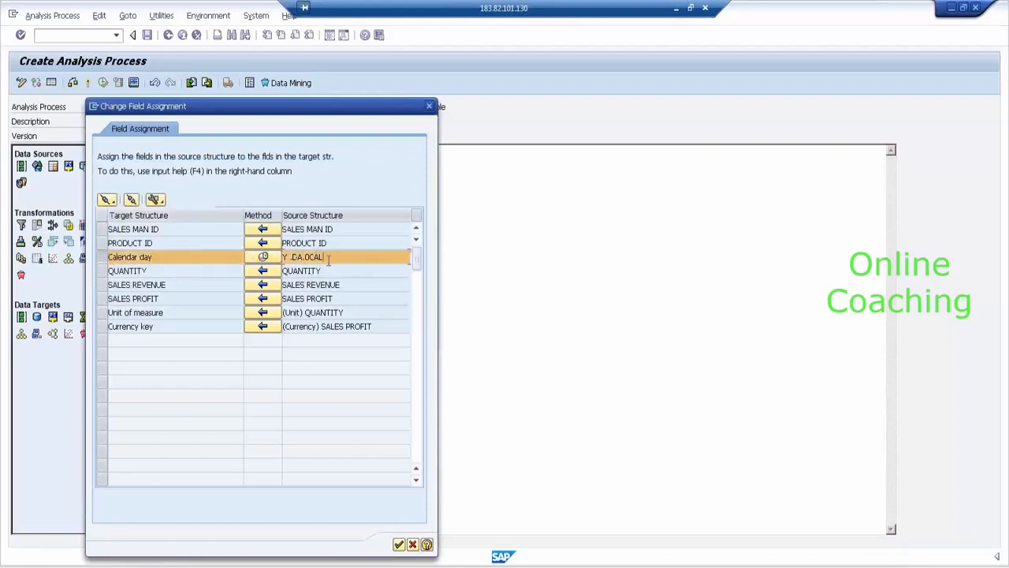
{"action": "left_click_drag", "start_coordinate": [329, 260], "coordinate": [271, 257]}
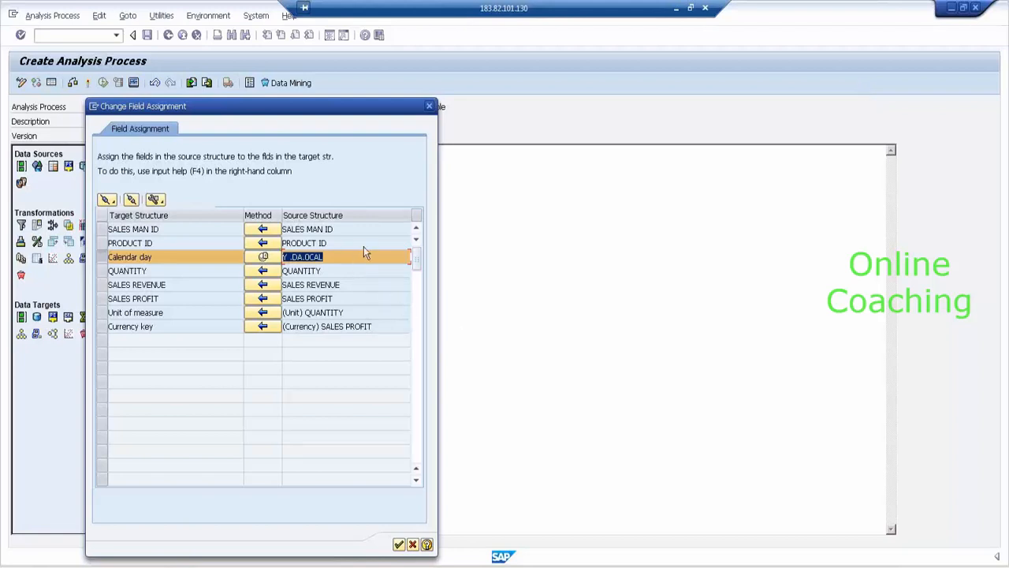
{"action": "left_click_drag", "start_coordinate": [336, 107], "coordinate": [643, 83]}
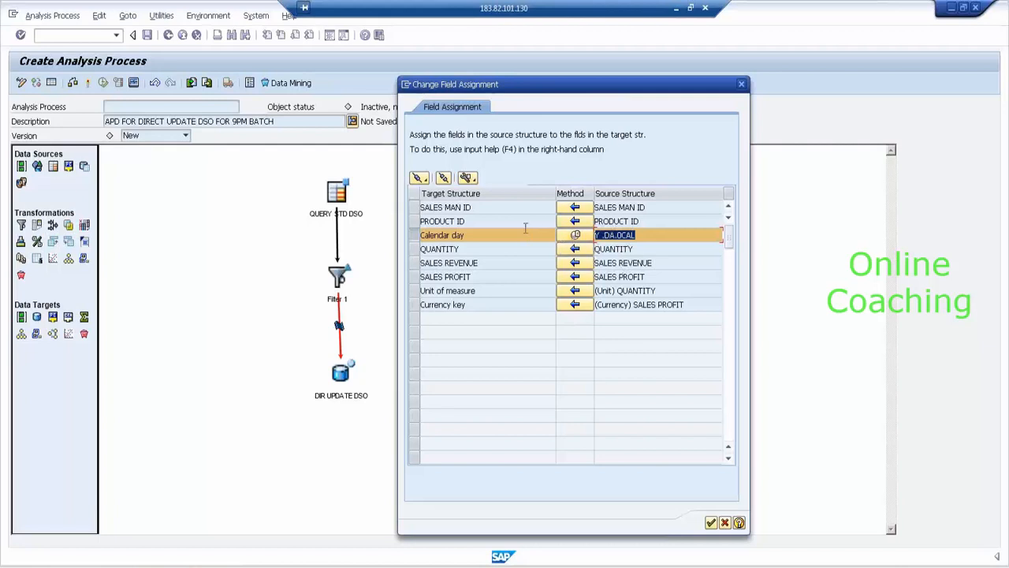
- Switch to the Data Warehousing Workbench session and start BEx Analyzer with the transaction command /ORRMX
{"action": "left_click", "coordinate": [170, 565]}
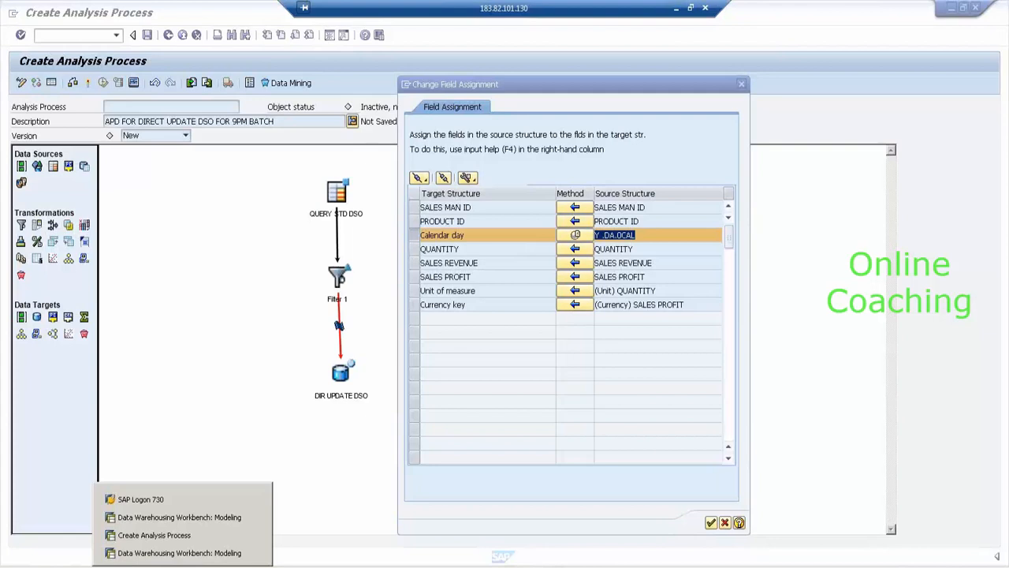
{"action": "left_click", "coordinate": [183, 519]}
{"action": "left_click", "coordinate": [117, 36]}
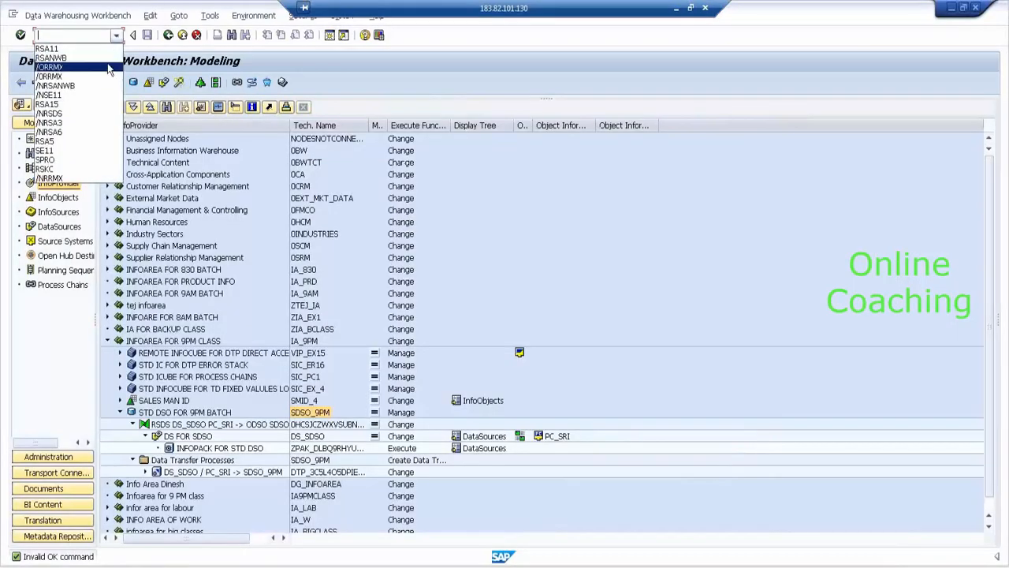
{"action": "left_click", "coordinate": [107, 68]}
{"action": "left_click", "coordinate": [21, 35]}
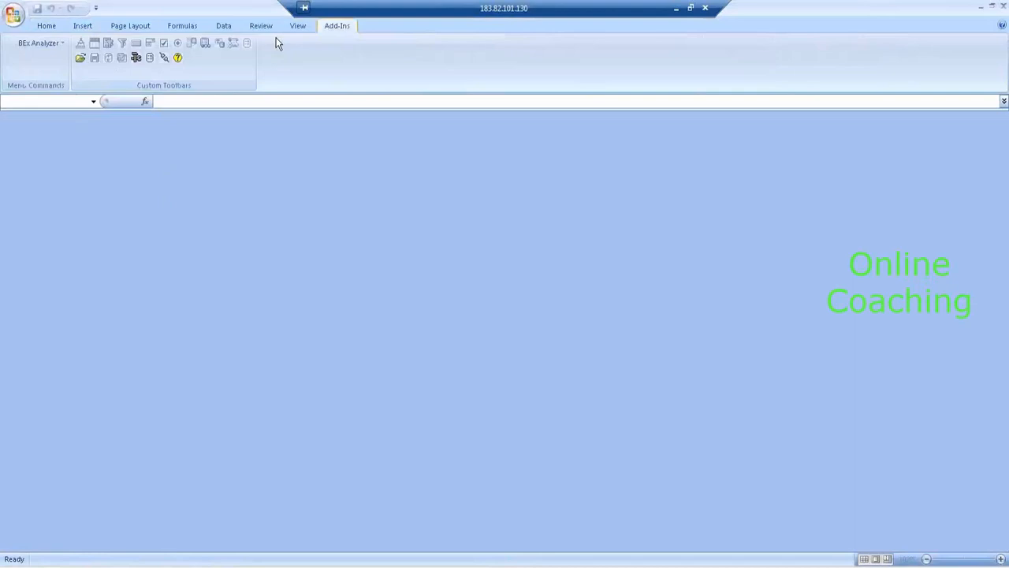
- Start opening a query in BEx Analyzer and log on to SAP BW 7.3 with the account password
{"action": "left_click", "coordinate": [81, 57]}
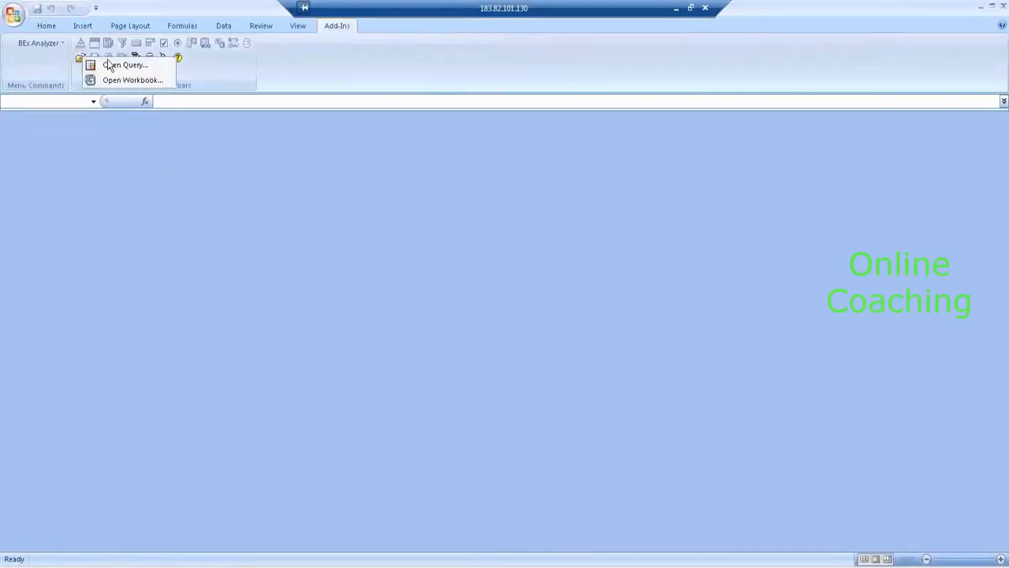
{"action": "left_click", "coordinate": [111, 65]}
{"action": "left_click", "coordinate": [457, 252]}
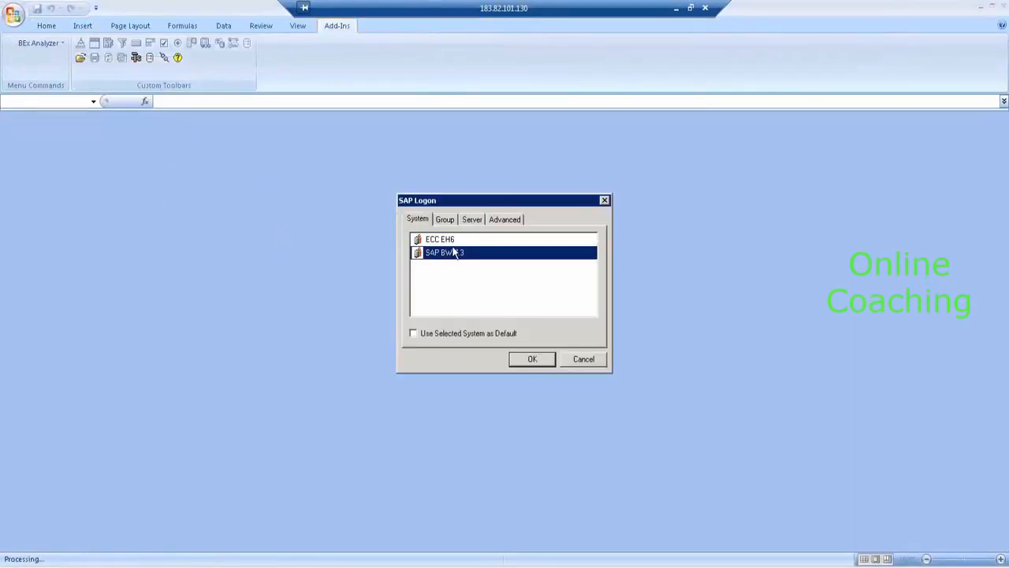
{"action": "left_click", "coordinate": [540, 359]}
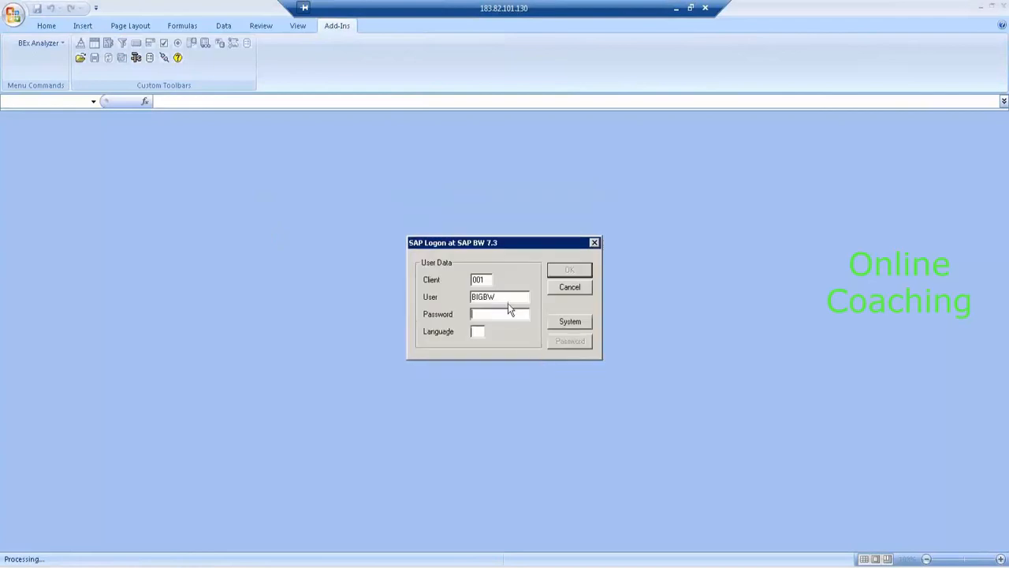
{"action": "type", "text": "*****"}
{"action": "key", "text": "Return"}
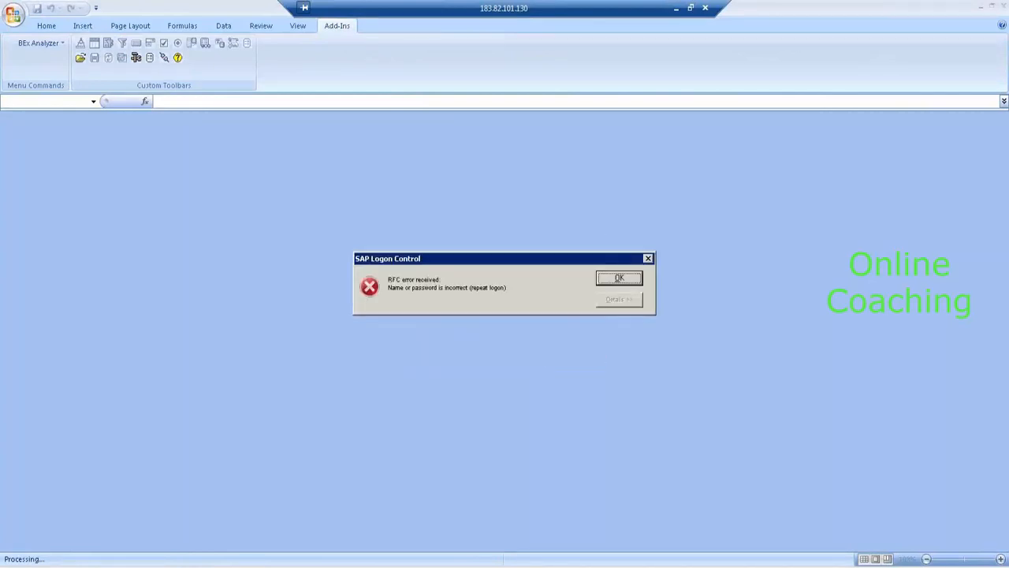
{"action": "left_click", "coordinate": [604, 283]}
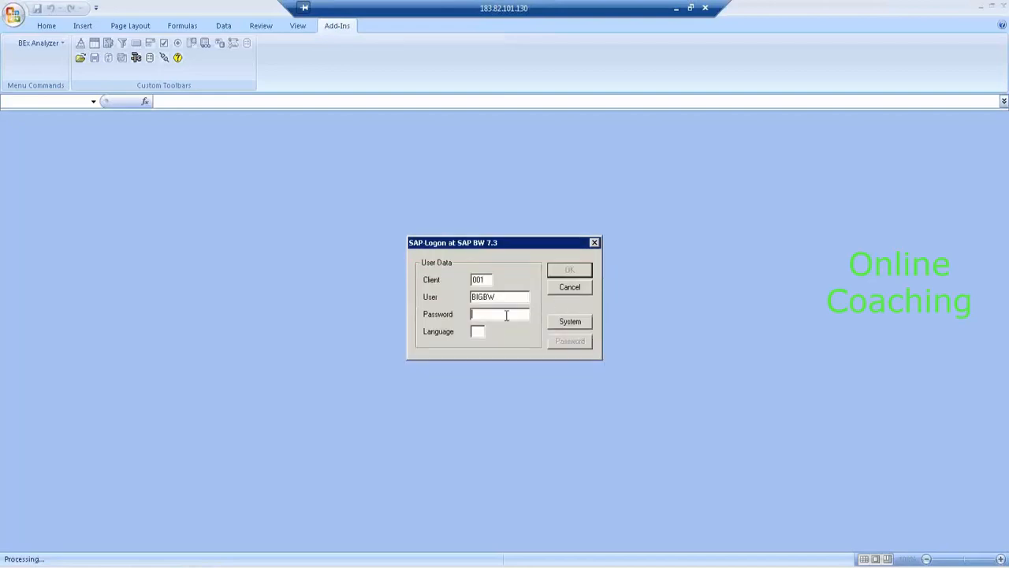
{"action": "type", "text": "*****"}
{"action": "key", "text": "Return"}
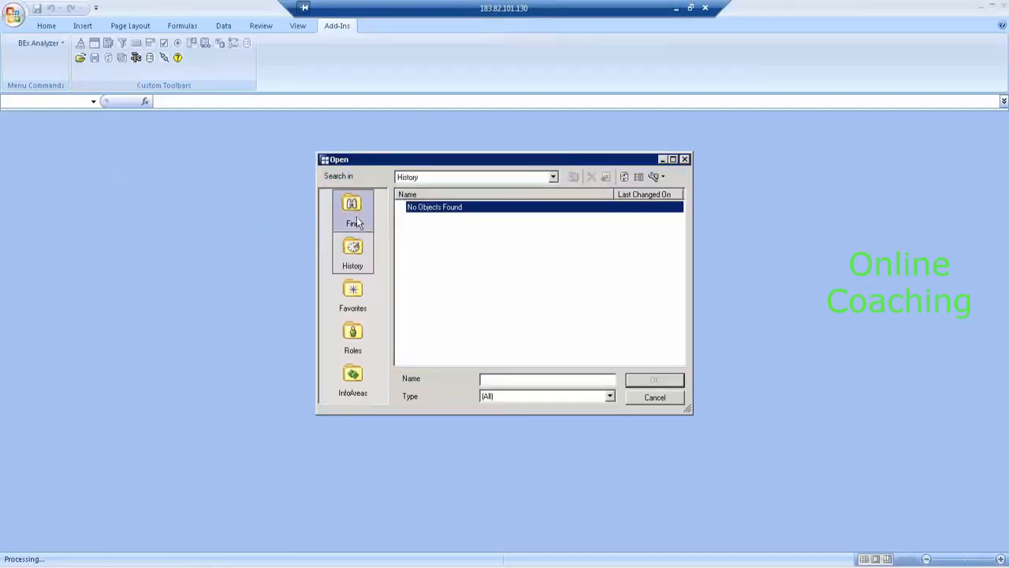
- Open the query SDSO_9PM from Favorites and go through its sales man, quantity, profit and revenue columns
{"action": "left_click", "coordinate": [354, 220]}
{"action": "left_click", "coordinate": [359, 303]}
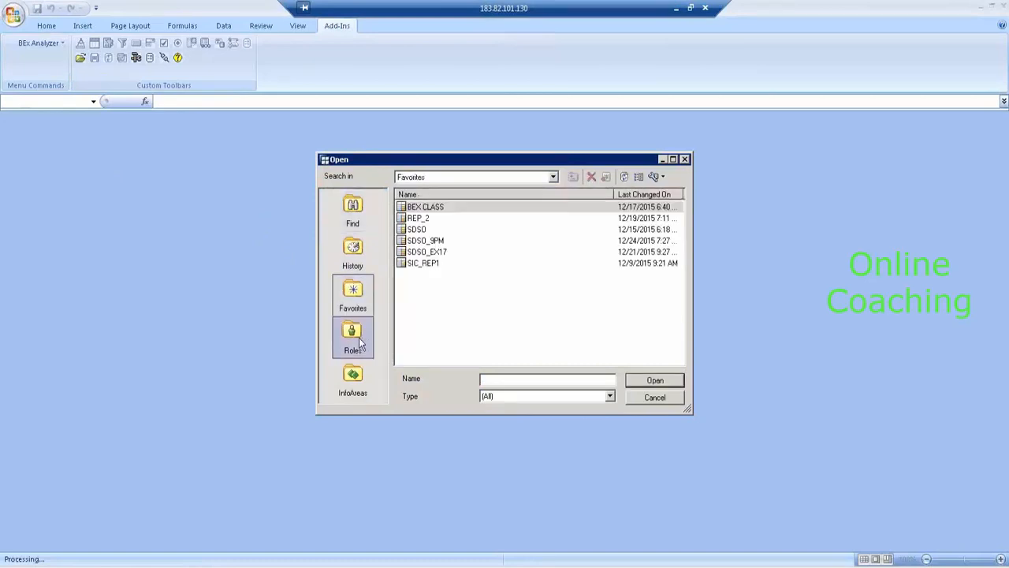
{"action": "double_click", "coordinate": [430, 240]}
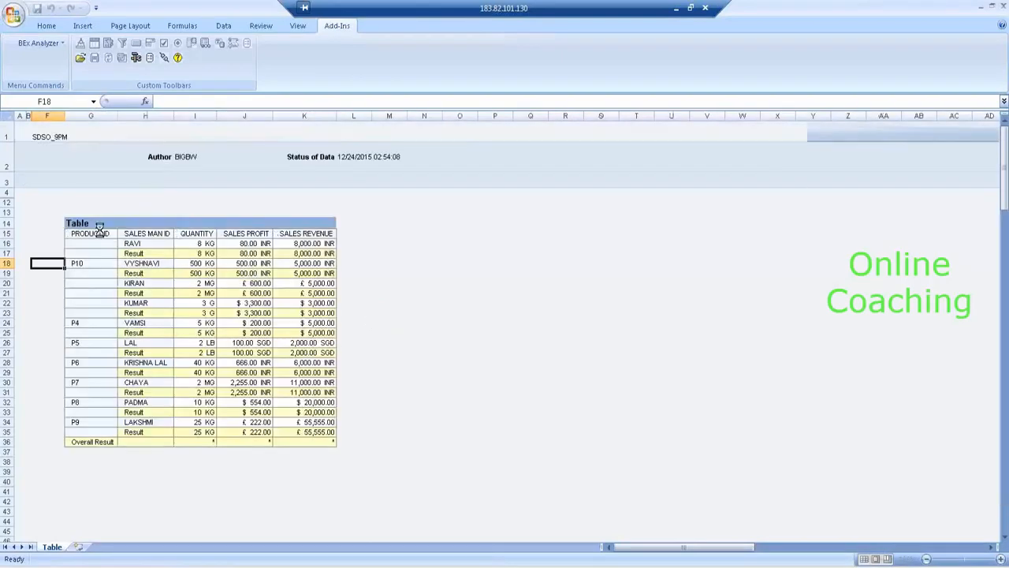
{"action": "left_click", "coordinate": [138, 233]}
{"action": "left_click", "coordinate": [197, 235]}
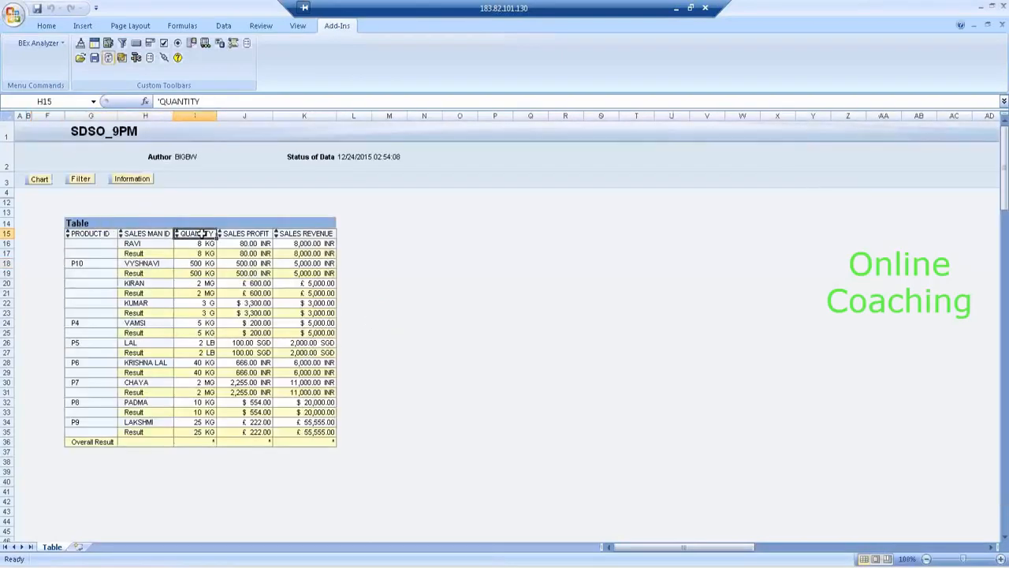
{"action": "left_click", "coordinate": [238, 234]}
{"action": "left_click", "coordinate": [317, 232]}
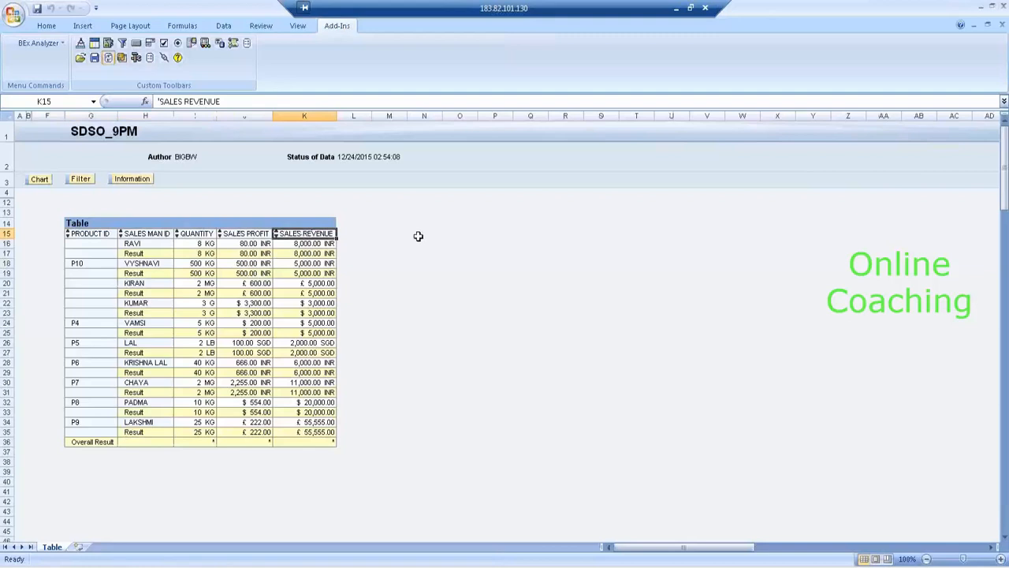
- Open query SDSO_9PM in Query Designer, inspect its rows, columns and the Data part dimension, and close the designer
{"action": "left_click", "coordinate": [131, 57]}
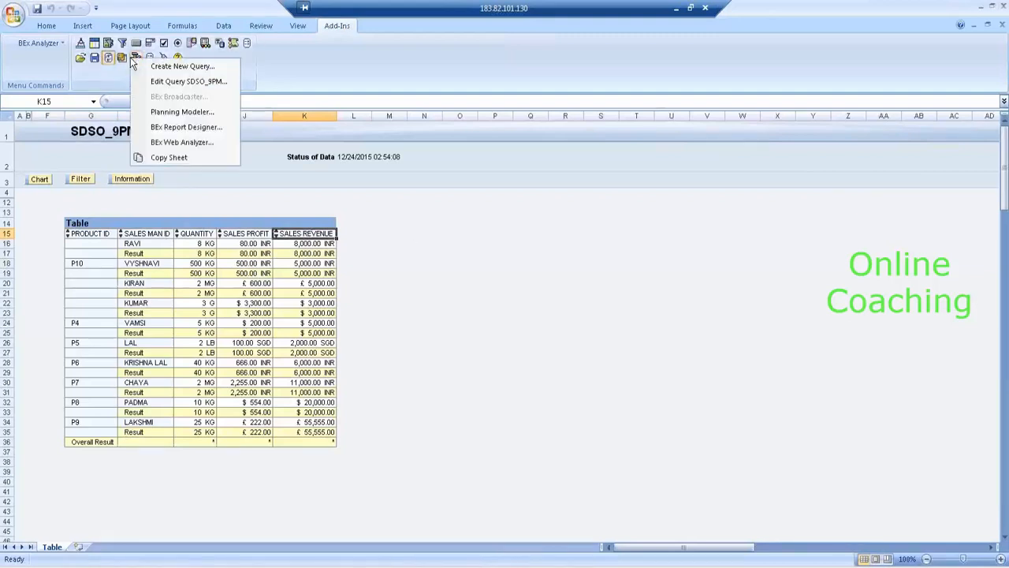
{"action": "left_click", "coordinate": [147, 82]}
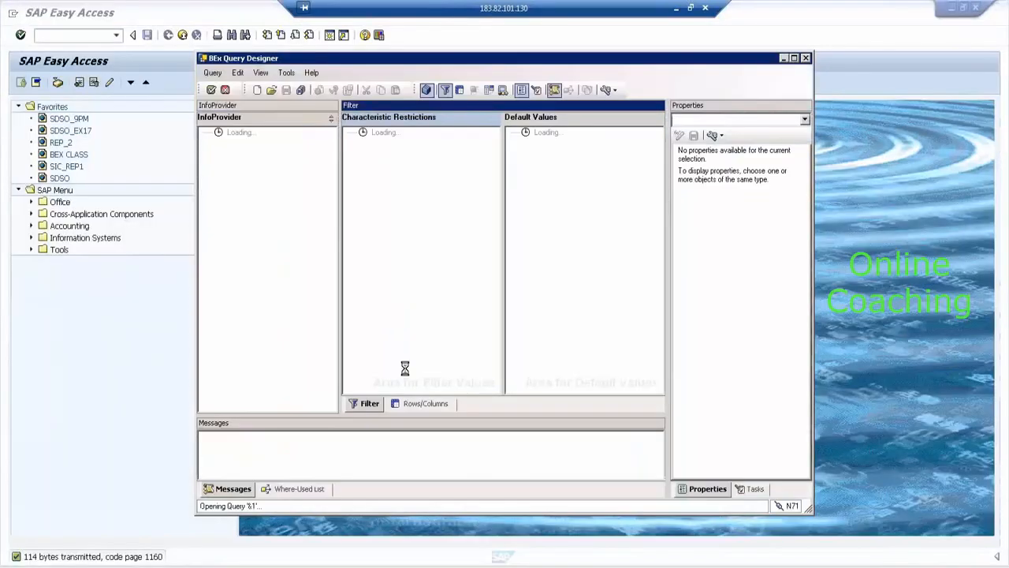
{"action": "left_click", "coordinate": [414, 405]}
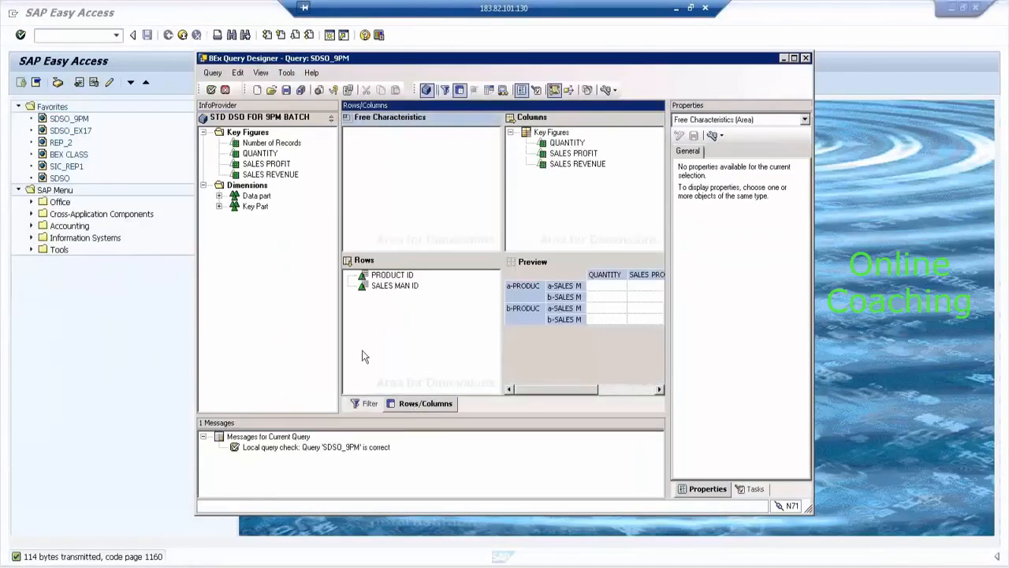
{"action": "left_click", "coordinate": [421, 288]}
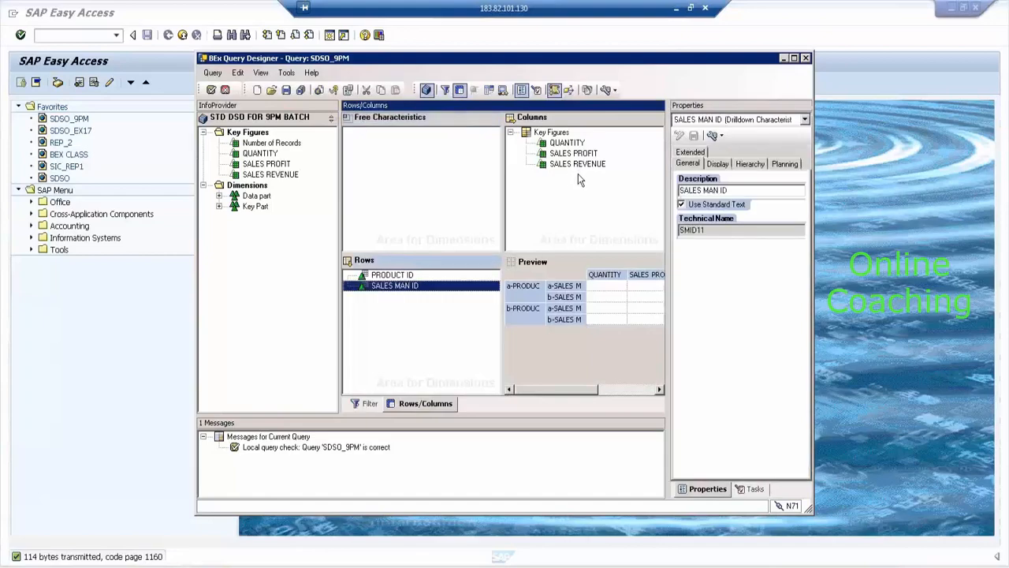
{"action": "double_click", "coordinate": [256, 196]}
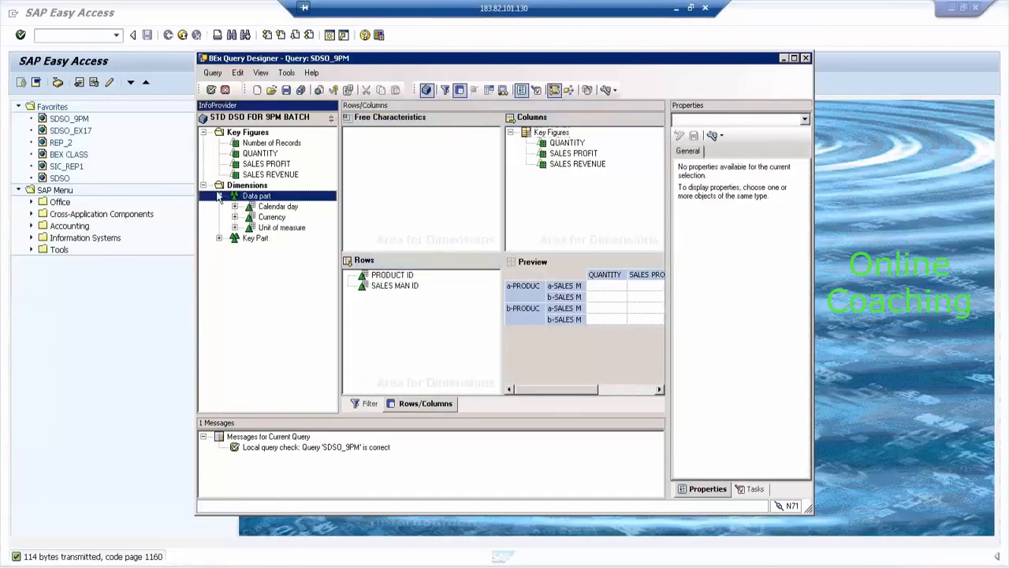
{"action": "left_click", "coordinate": [805, 57]}
- Return to the Create Analysis Process session, clear the constant assigned to Calendar day, and accept the field assignment
{"action": "left_click", "coordinate": [190, 566]}
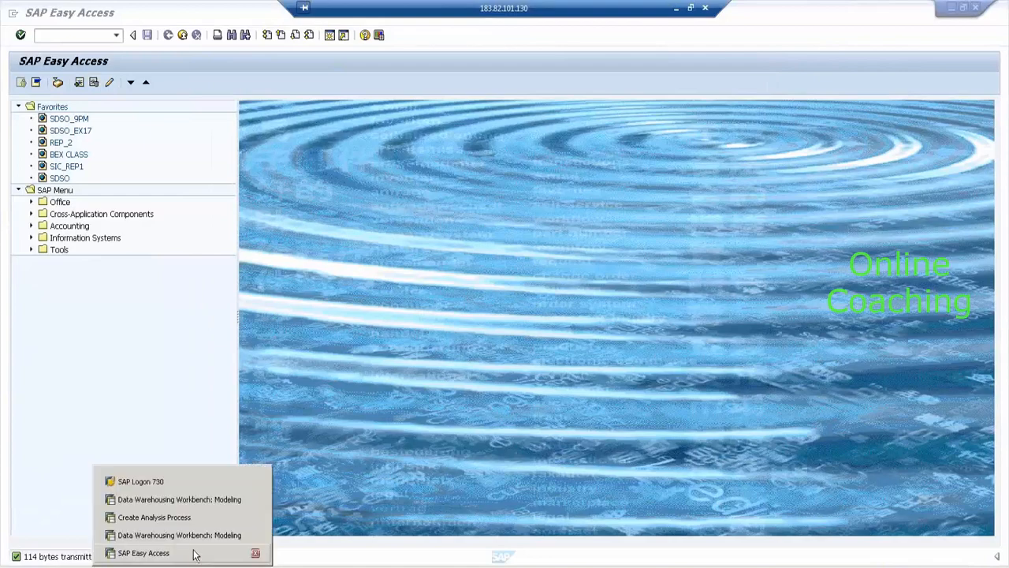
{"action": "left_click", "coordinate": [190, 518]}
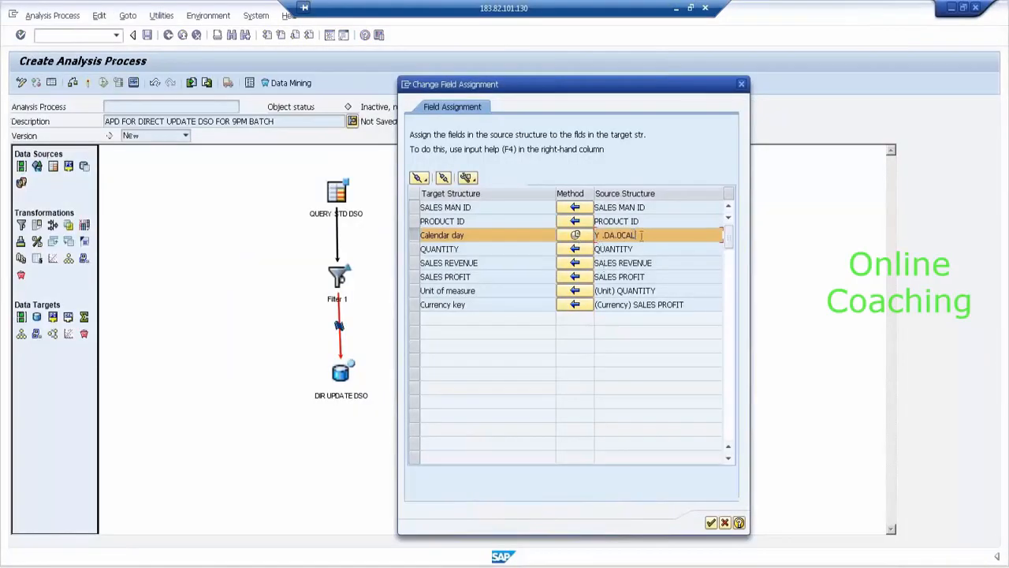
{"action": "double_click", "coordinate": [562, 234]}
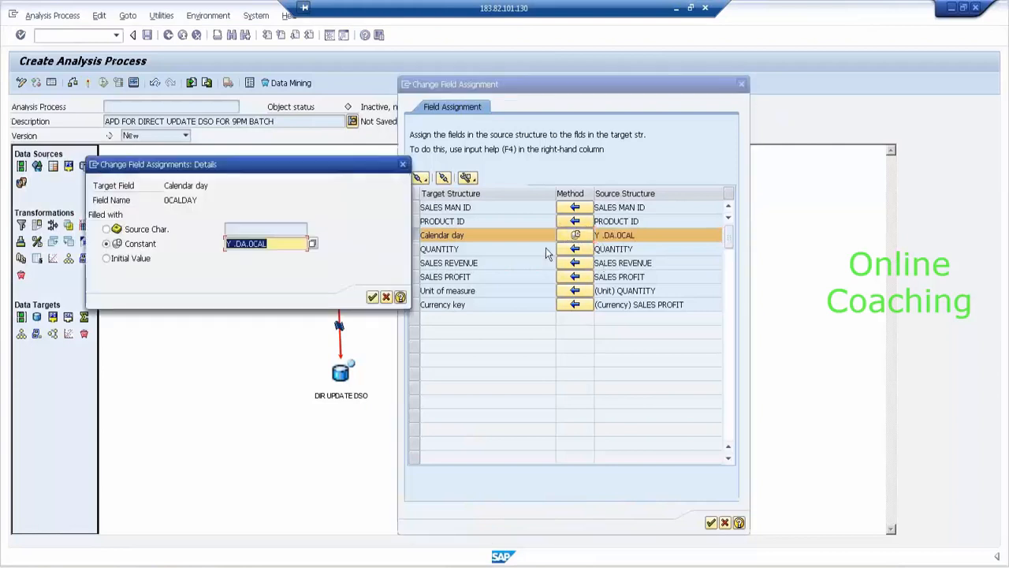
{"action": "key", "text": "Delete"}
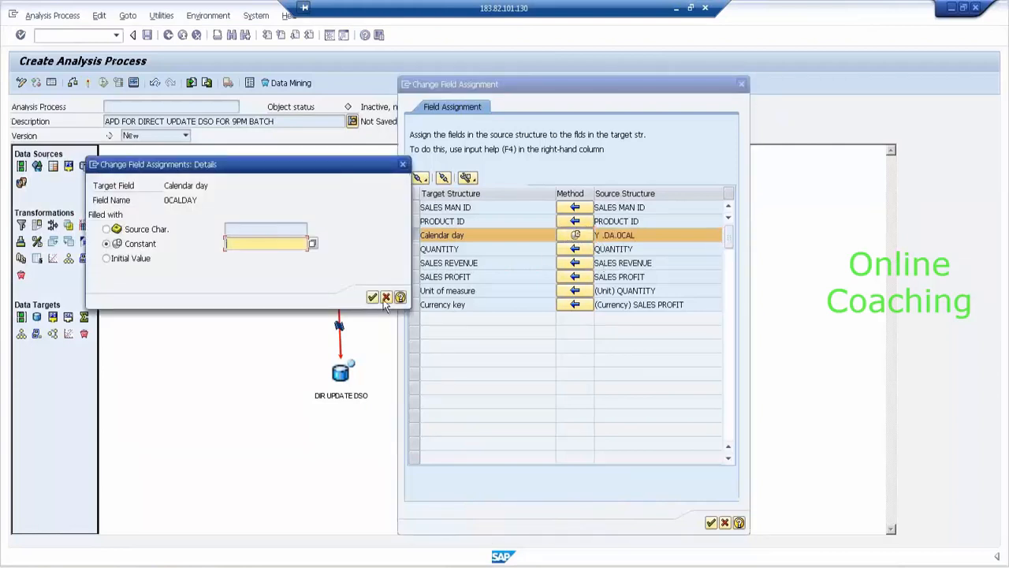
{"action": "left_click", "coordinate": [372, 296]}
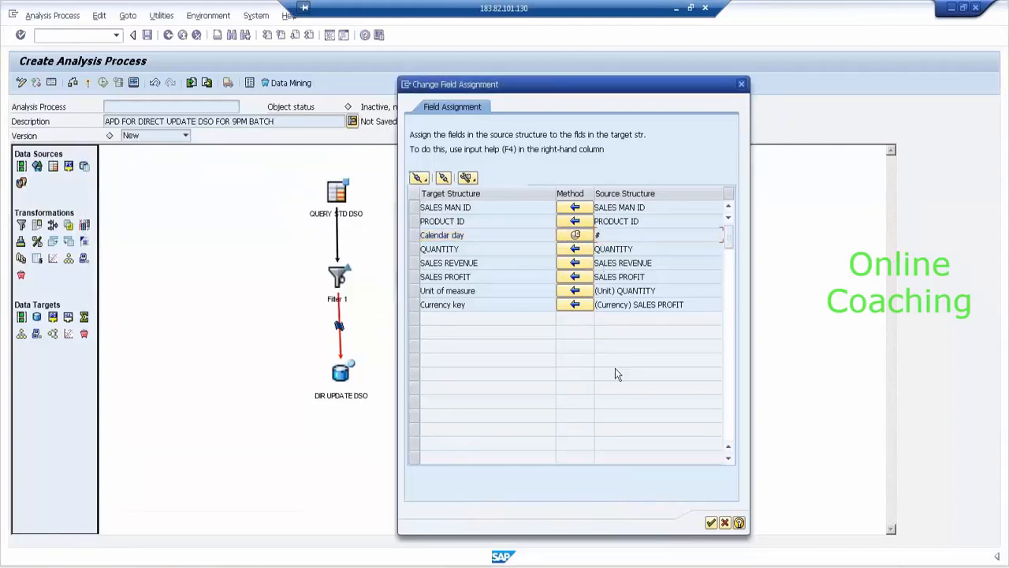
{"action": "left_click", "coordinate": [710, 523]}
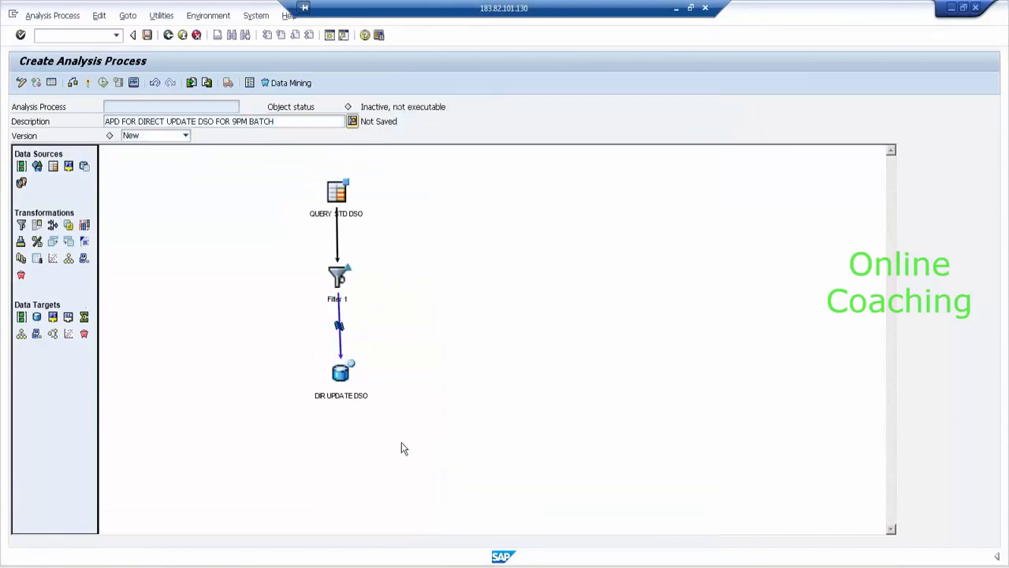
- Check the analysis process for errors and activate it with the technical name APD_9PM
{"action": "left_click", "coordinate": [73, 83]}
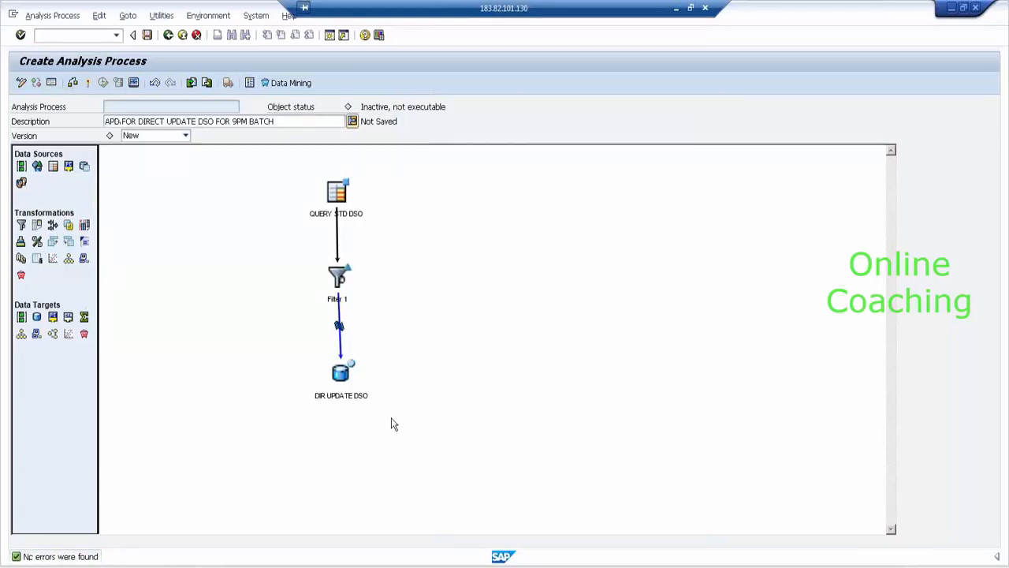
{"action": "left_click", "coordinate": [88, 84]}
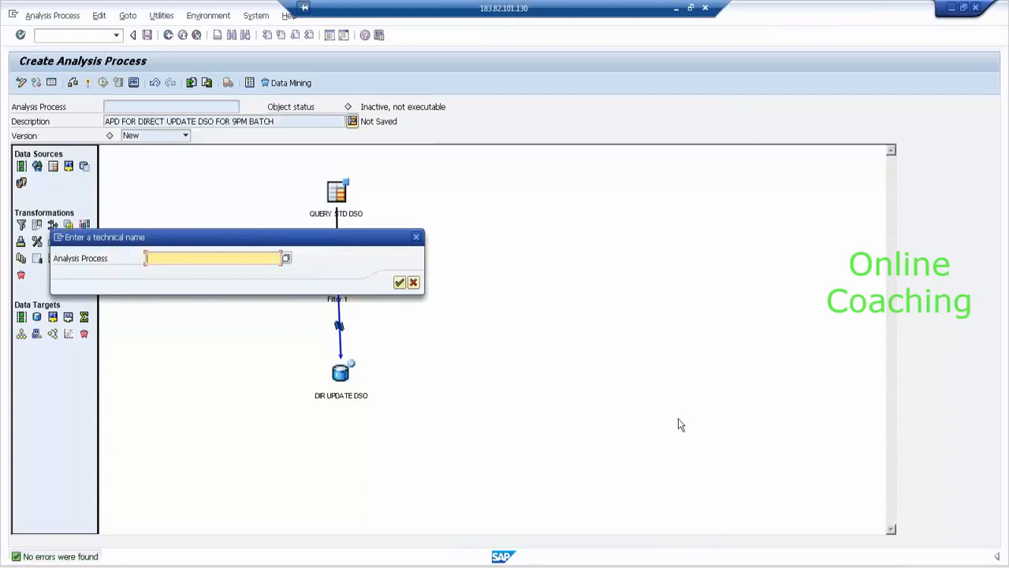
{"action": "type", "text": "apd_"}
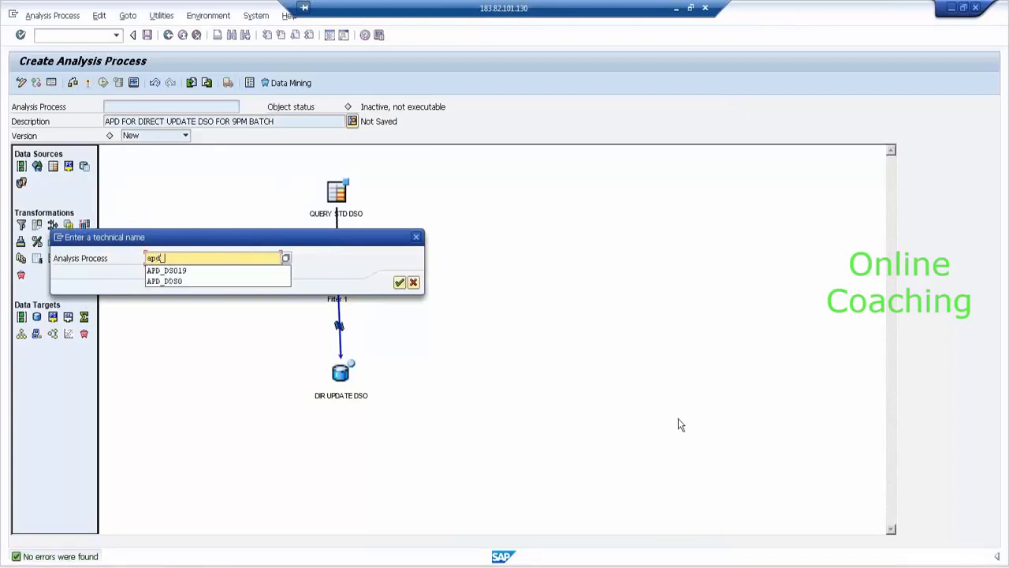
{"action": "key", "text": "BackSpace"}
{"action": "key", "text": "BackSpace"}
{"action": "key", "text": "BackSpace"}
{"action": "key", "text": "BackSpace"}
{"action": "type", "text": "APD_9PM"}
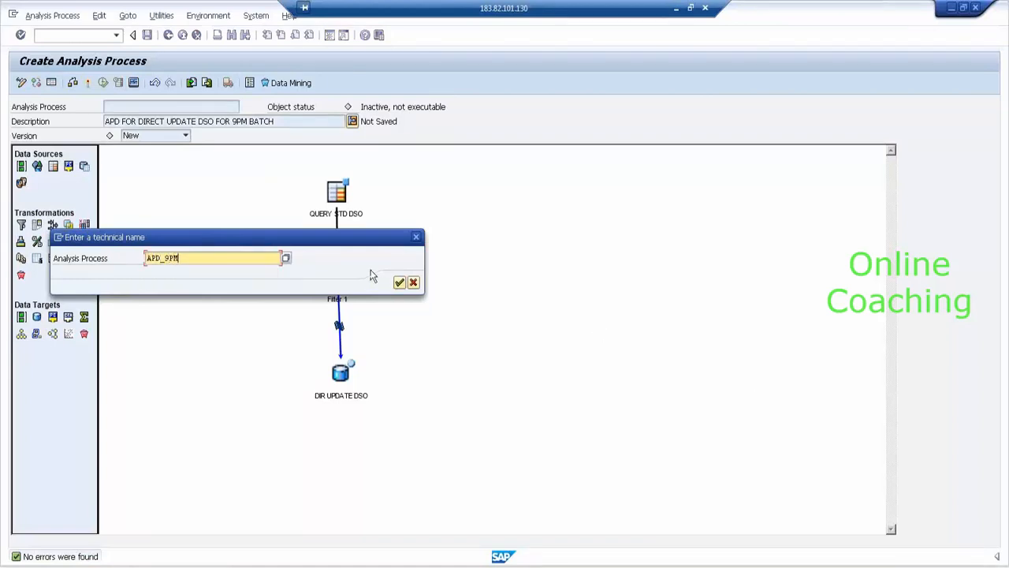
{"action": "left_click", "coordinate": [399, 283]}
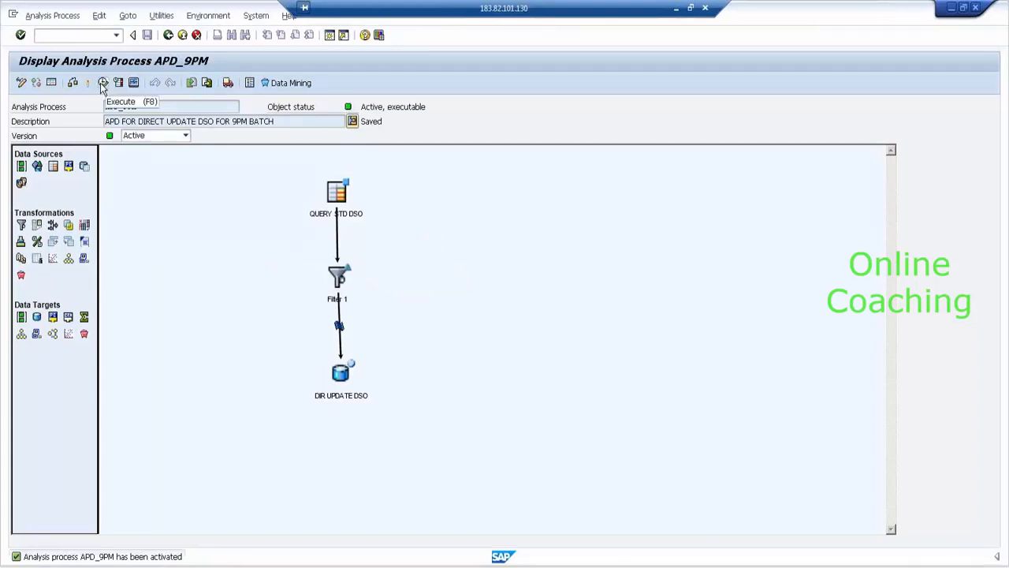
- Look up the database system in the system status details and close them
{"action": "left_click", "coordinate": [256, 16]}
{"action": "left_click", "coordinate": [296, 193]}
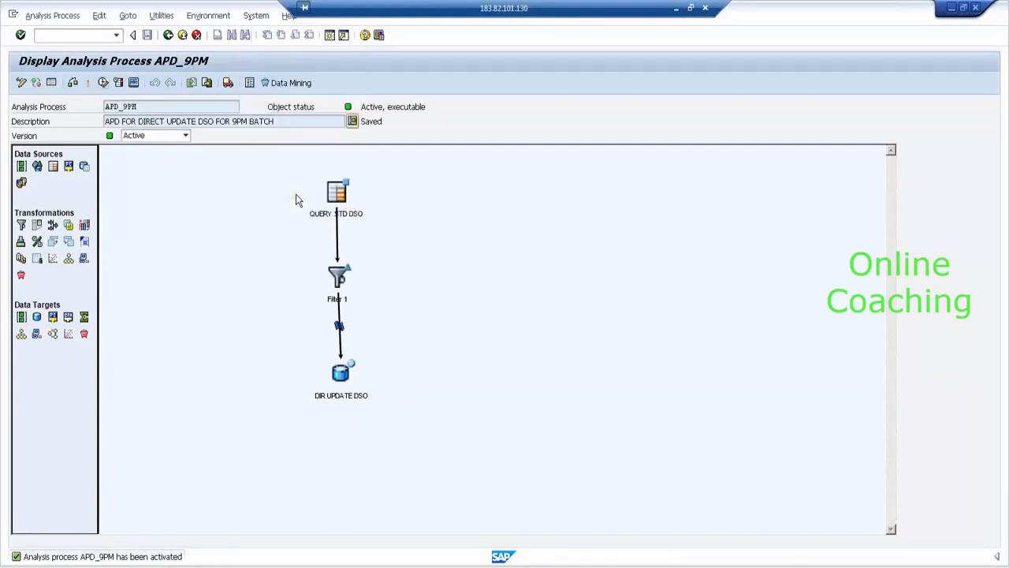
{"action": "left_click_drag", "start_coordinate": [317, 374], "coordinate": [250, 370]}
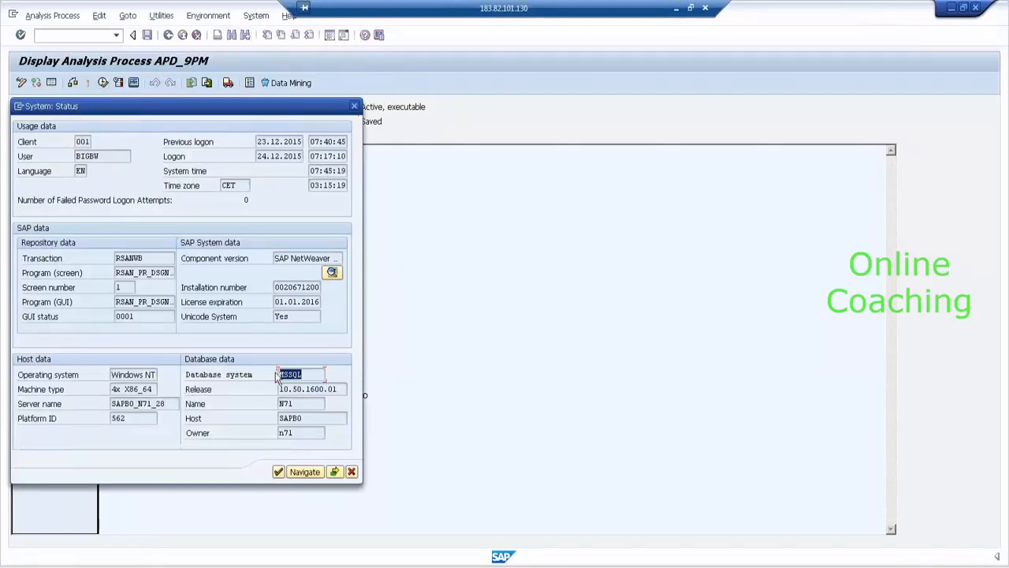
{"action": "left_click_drag", "start_coordinate": [313, 374], "coordinate": [264, 371]}
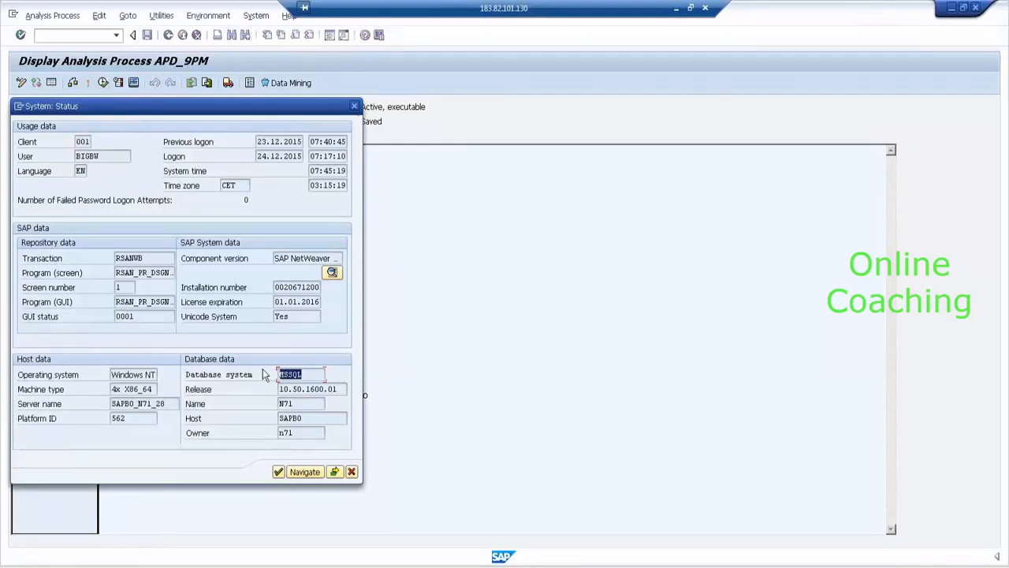
{"action": "left_click", "coordinate": [353, 472]}
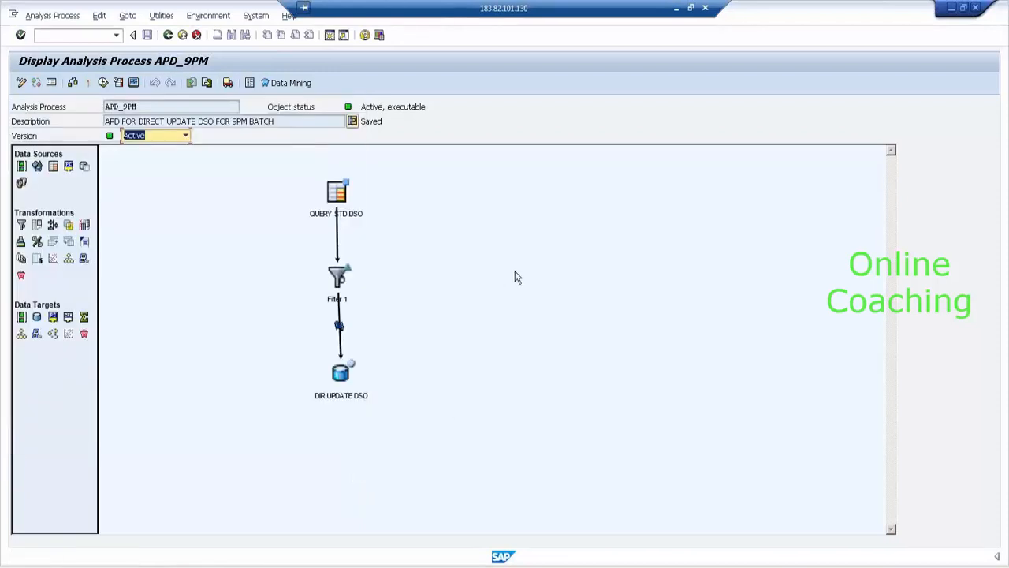
- Execute analysis process APD_9PM to load the filtered query data into the direct update DSO
{"action": "left_click", "coordinate": [103, 82]}
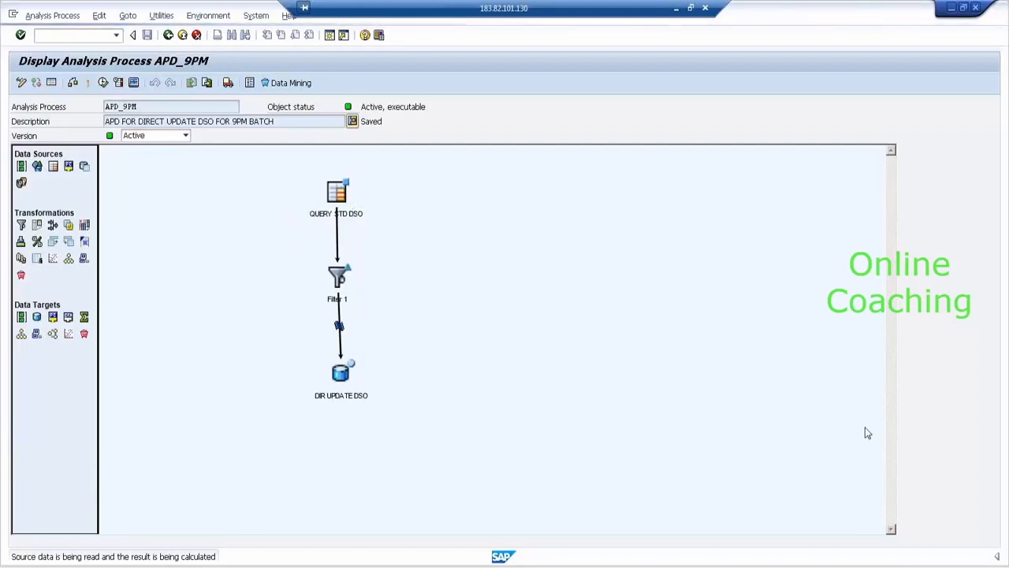
{"action": "mouse_move", "coordinate": [345, 188]}
{"action": "left_mouse_down"}
{"action": "mouse_move", "coordinate": [409, 253]}
{"action": "mouse_move", "coordinate": [354, 273]}
{"action": "mouse_move", "coordinate": [397, 272]}
{"action": "mouse_move", "coordinate": [431, 331]}
{"action": "mouse_move", "coordinate": [353, 383]}
{"action": "mouse_move", "coordinate": [358, 393]}
{"action": "mouse_move", "coordinate": [367, 376]}
{"action": "left_mouse_up"}
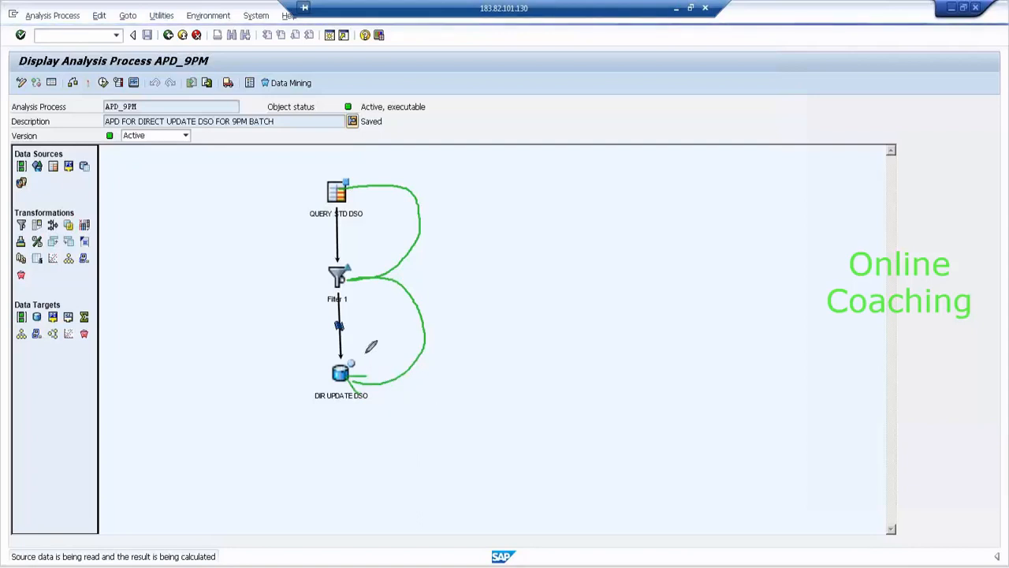
{"action": "mouse_move", "coordinate": [345, 337]}
{"action": "left_mouse_down"}
{"action": "mouse_move", "coordinate": [318, 397]}
{"action": "mouse_move", "coordinate": [394, 365]}
{"action": "mouse_move", "coordinate": [349, 342]}
{"action": "left_mouse_up"}
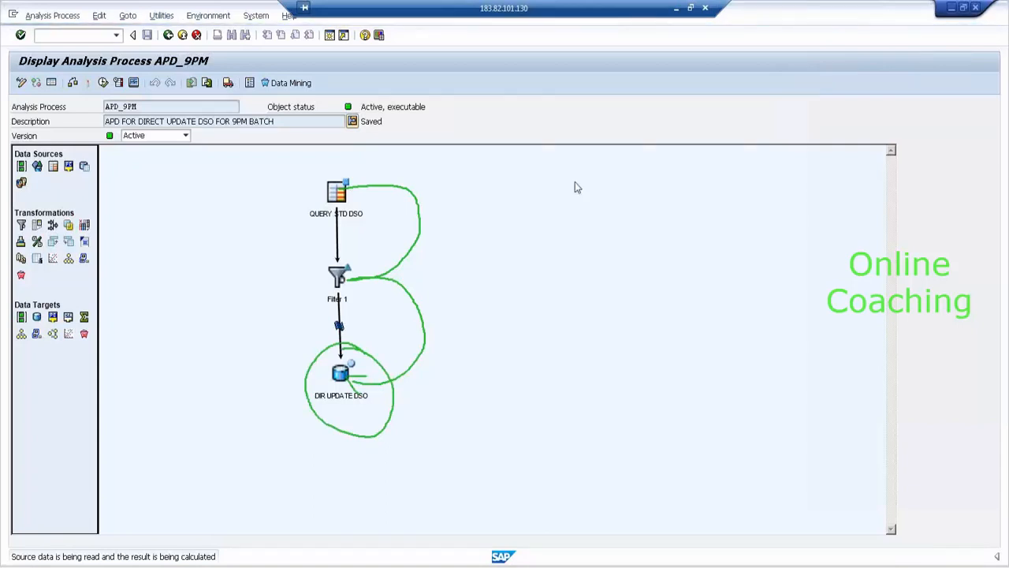
{"action": "left_click", "coordinate": [966, 421]}
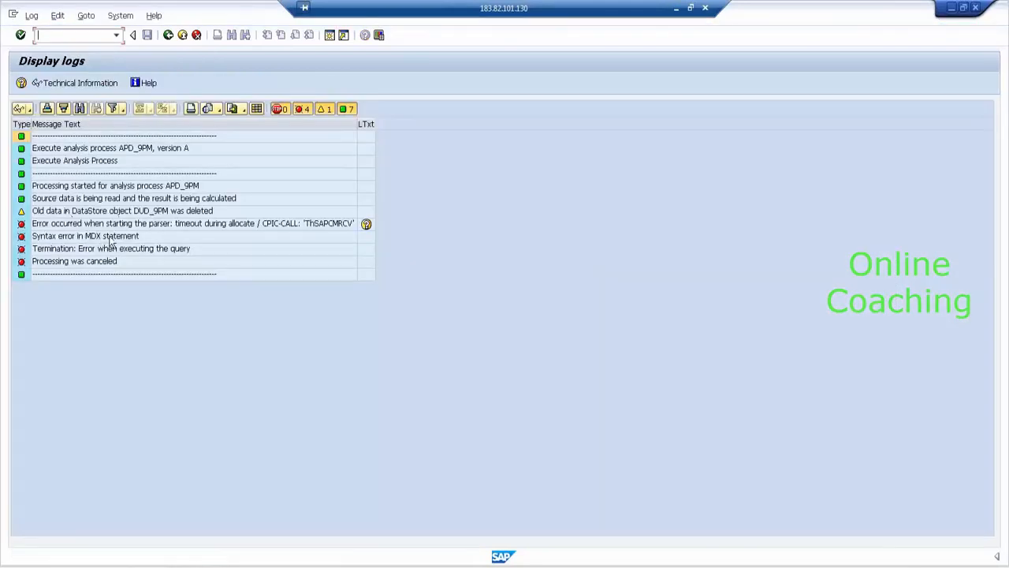
- Review the MDX statement entry in the execution log and return to the analysis process diagram
{"action": "left_click", "coordinate": [117, 238]}
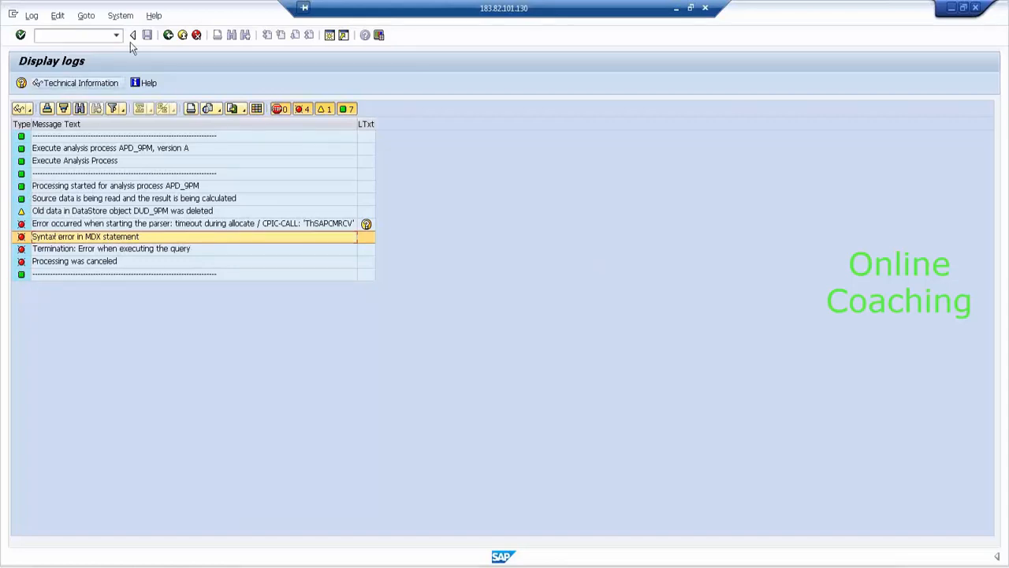
{"action": "left_click", "coordinate": [168, 34]}
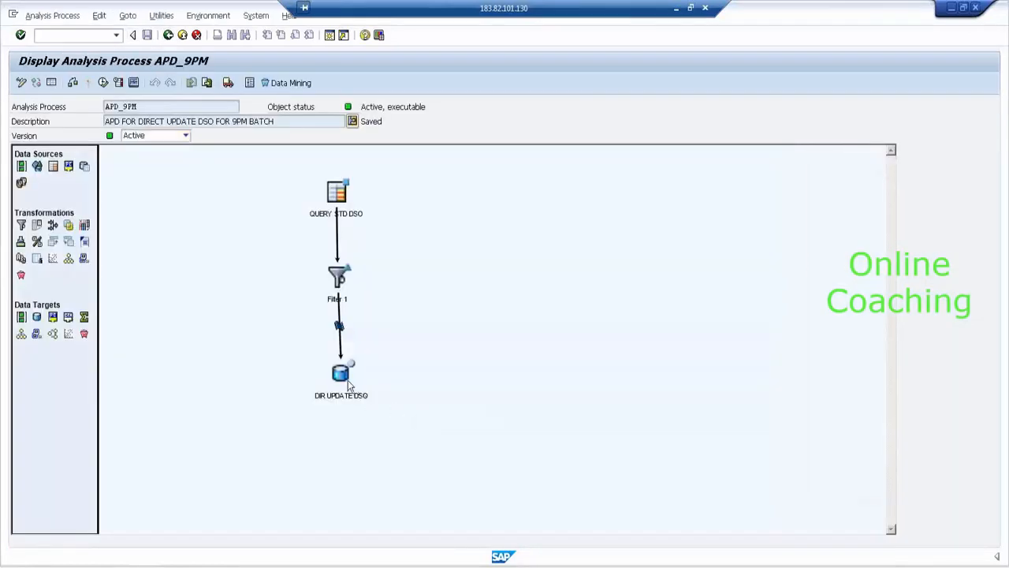
{"action": "right_click", "coordinate": [348, 380]}
{"action": "left_click", "coordinate": [447, 353]}
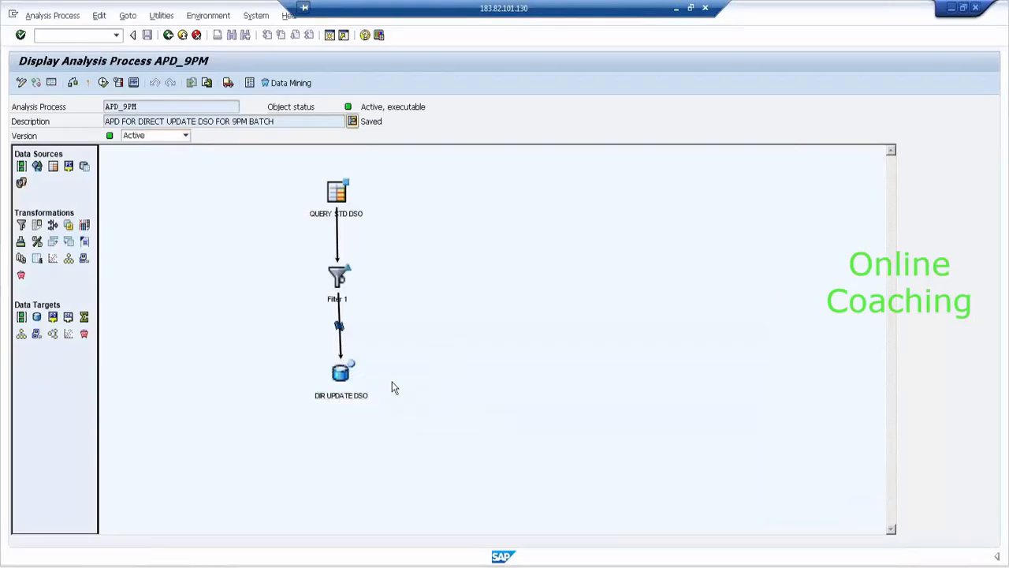